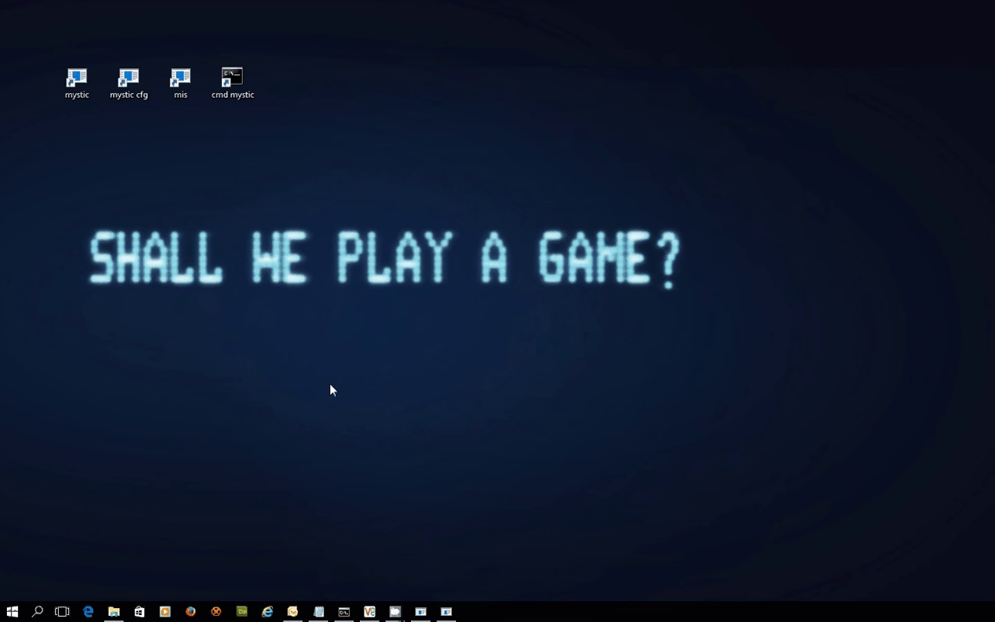
Step: Look up node 21:1/102 in the Nodelist Browser, view its details, and return to the message menu
{"action": "left_click", "coordinate": [447, 613]}
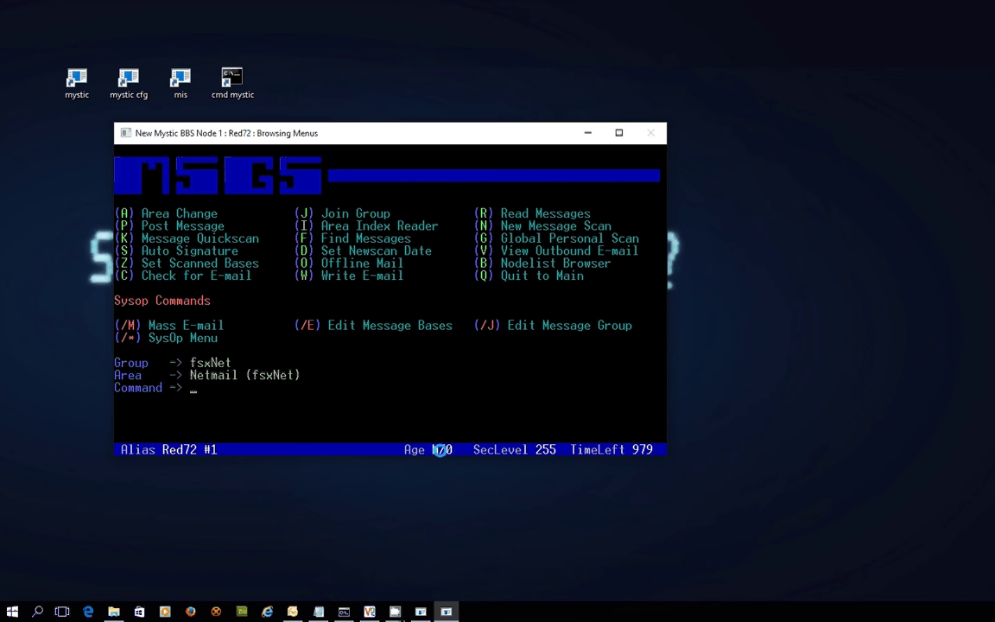
{"action": "key", "text": "b"}
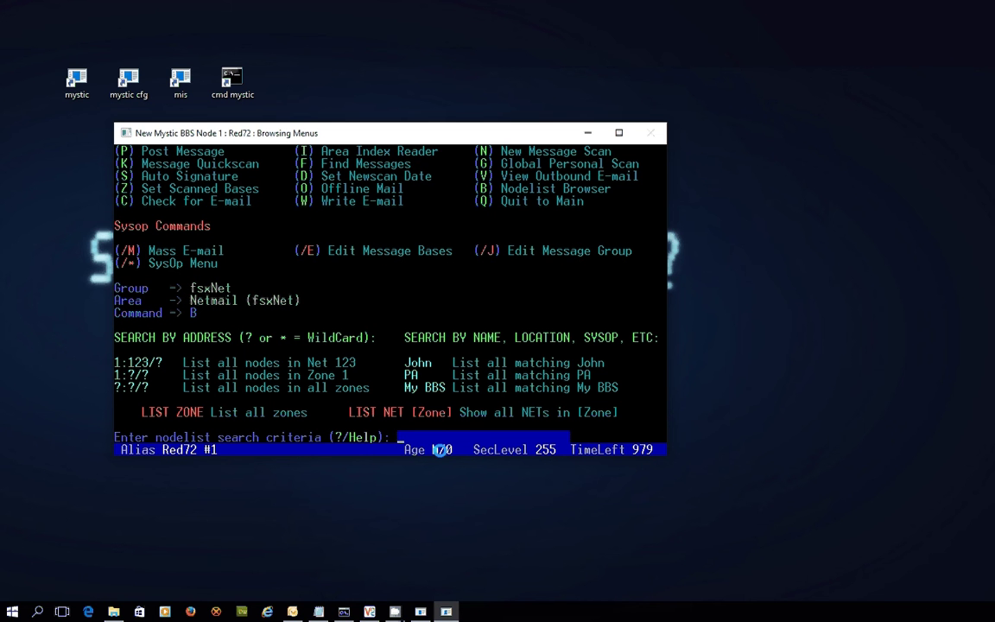
{"action": "type", "text": "21:1/102"}
{"action": "key", "text": "Return"}
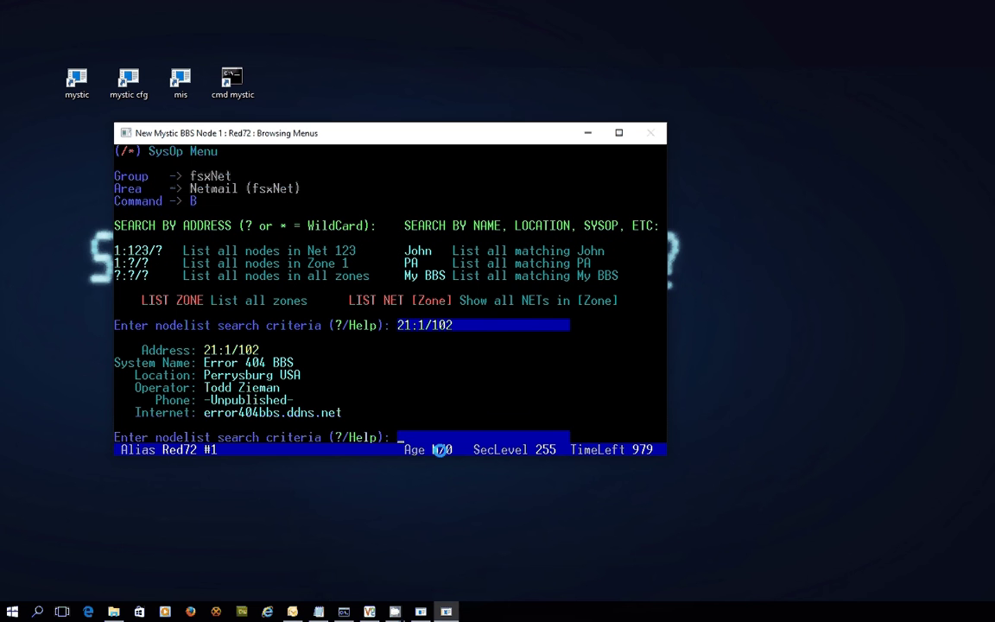
{"action": "key", "text": "Return"}
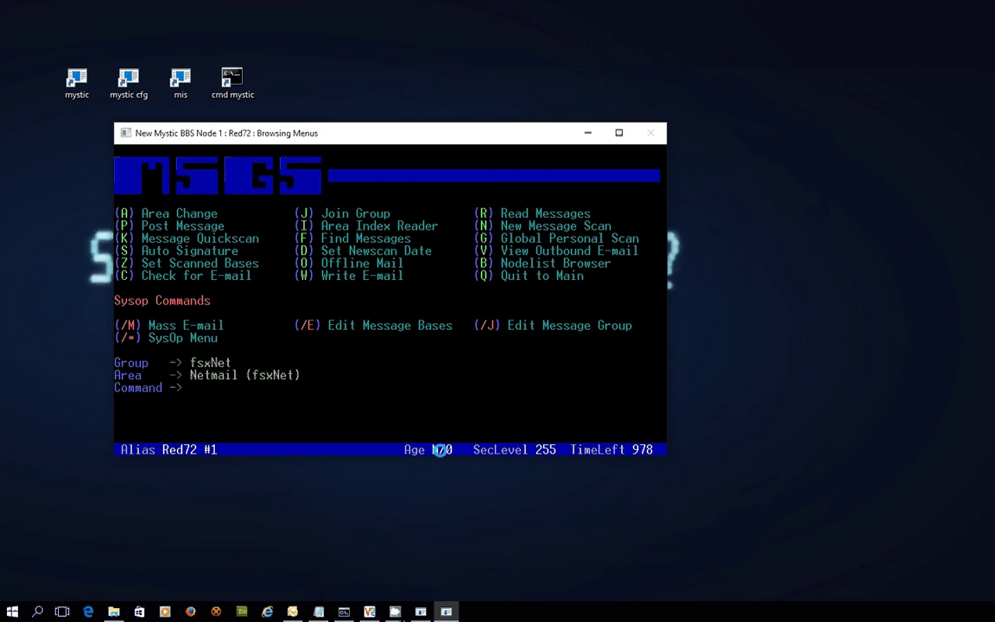
Step: Post a netmail to the sysop by name, finding and confirming node 21:1/101 via nodelist search
{"action": "key", "text": "p"}
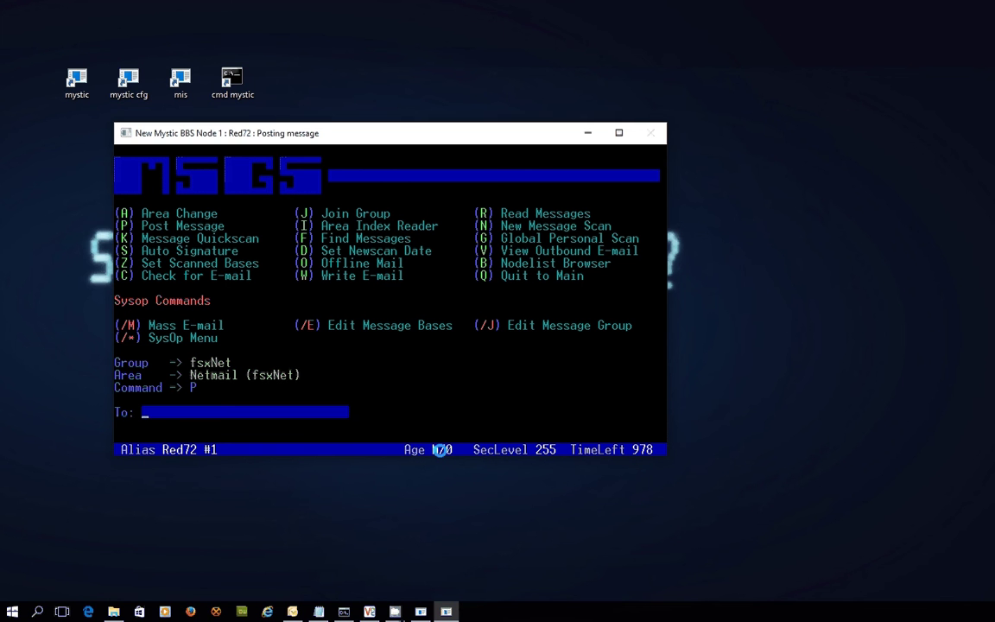
{"action": "type", "text": "Paul Hayton"}
{"action": "key", "text": "Return"}
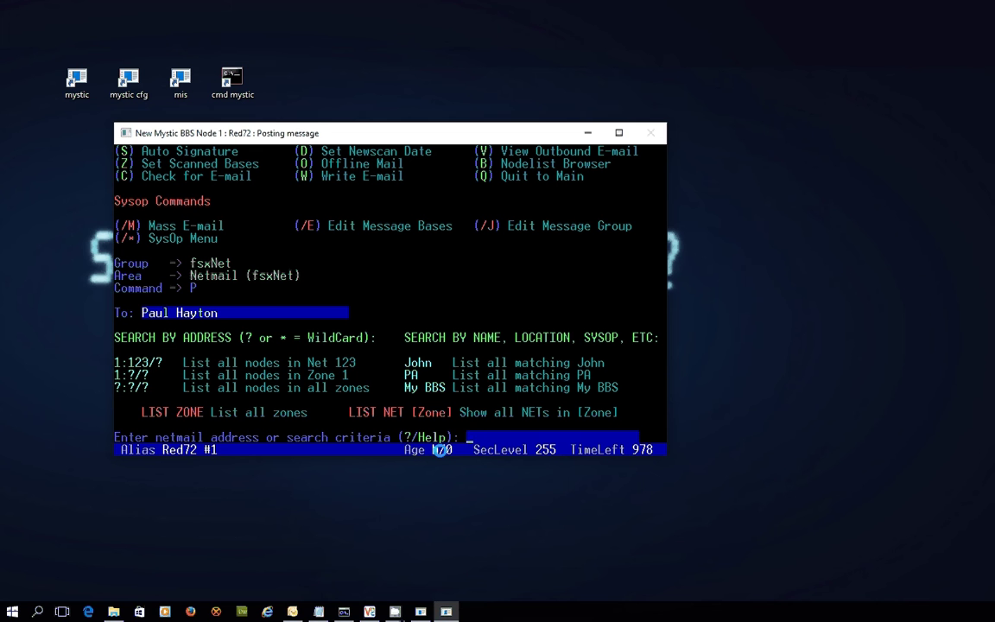
{"action": "type", "text": "hayton"}
{"action": "key", "text": "Return"}
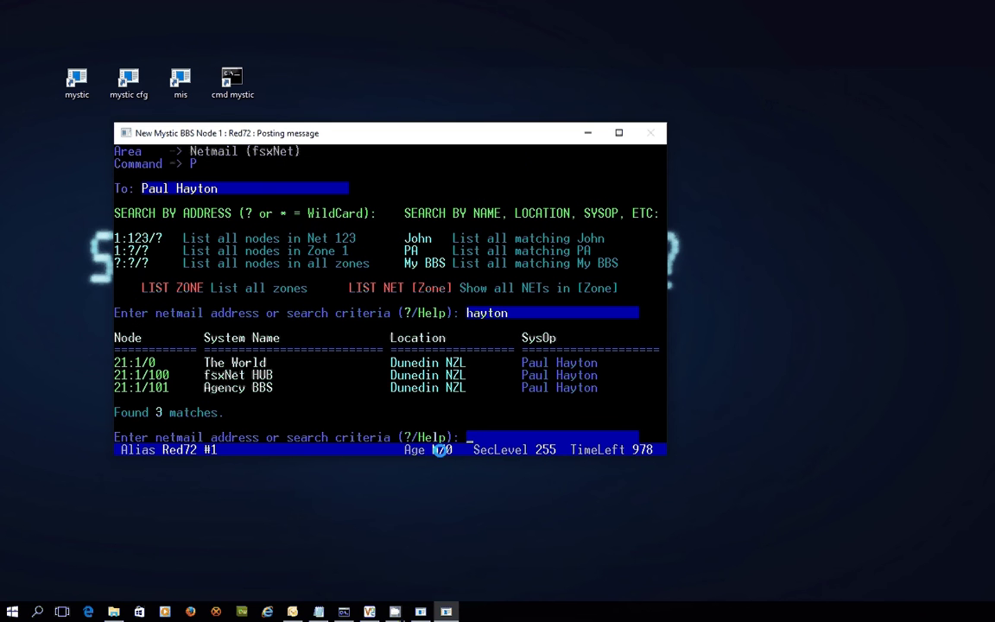
{"action": "type", "text": "21:1/101"}
{"action": "key", "text": "Return"}
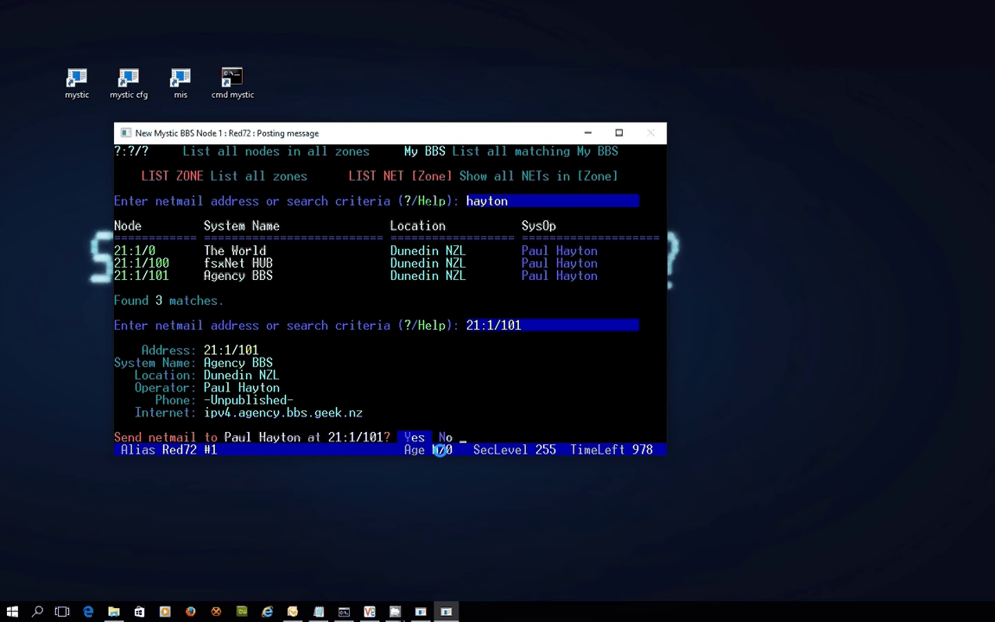
{"action": "key", "text": "Return"}
Step: Enter subject Hello, write 'This is my test netmail to you :)' plus a sign-off, and save it
{"action": "type", "text": "Hello"}
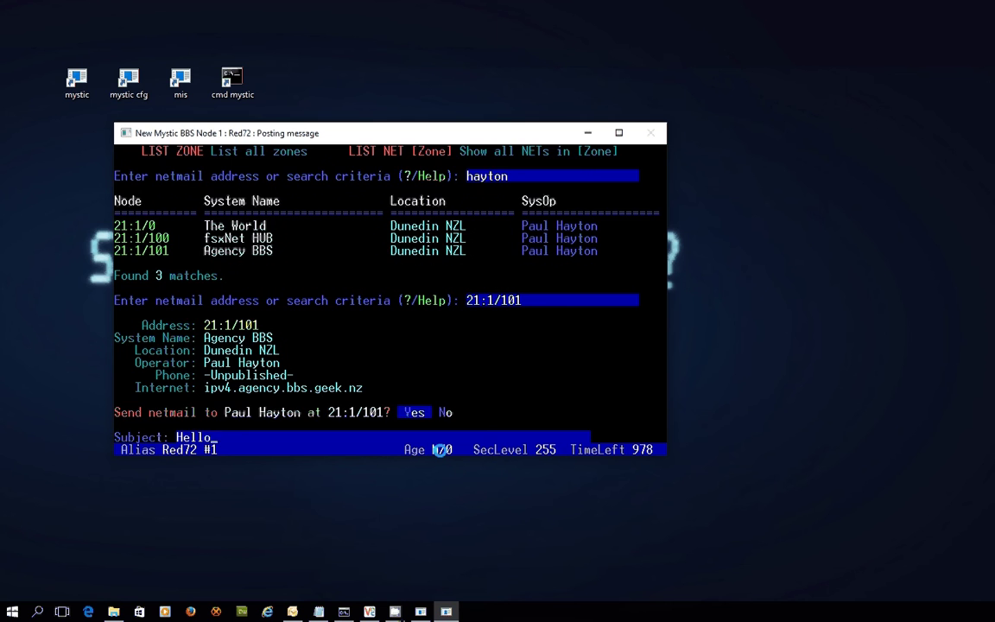
{"action": "key", "text": "Return"}
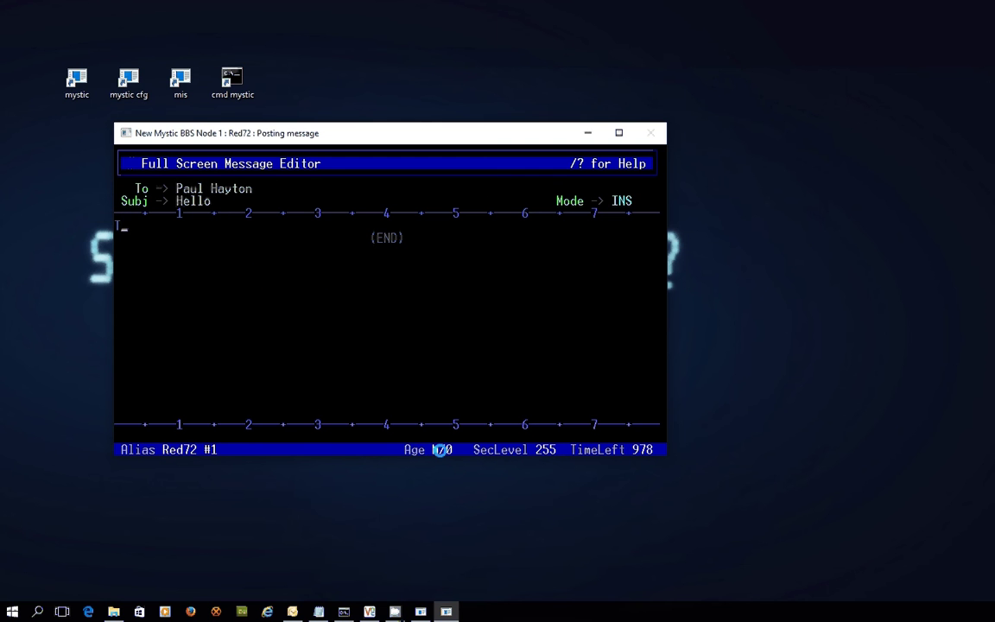
{"action": "type", "text": "This is me"}
{"action": "key", "text": "BackSpace"}
{"action": "type", "text": "y test netm"}
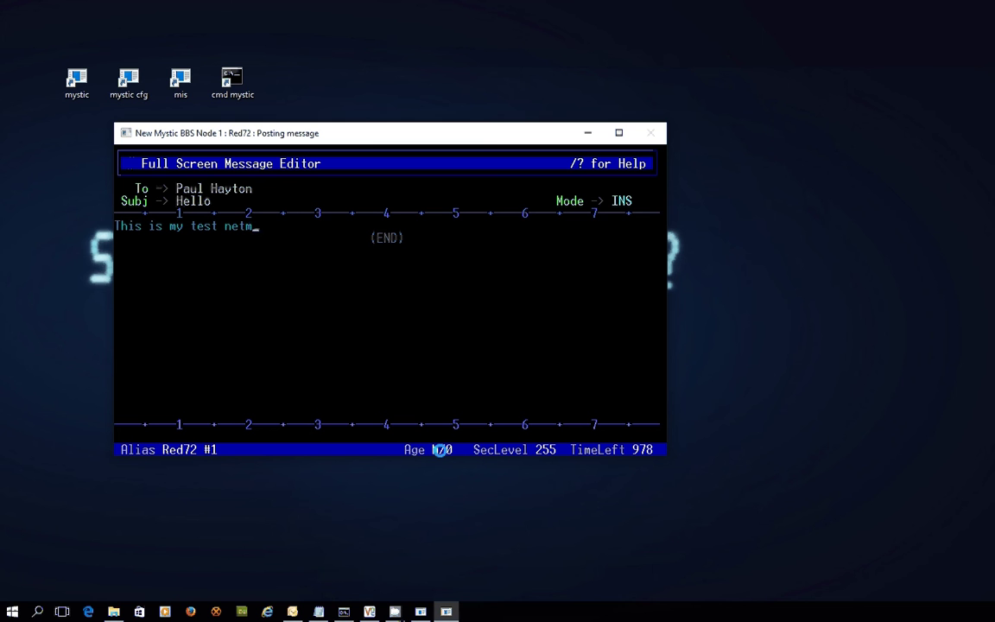
{"action": "type", "text": "ail to you :)"}
{"action": "key", "text": "Return"}
{"action": "key", "text": "Return"}
{"action": "type", "text": "Bye"}
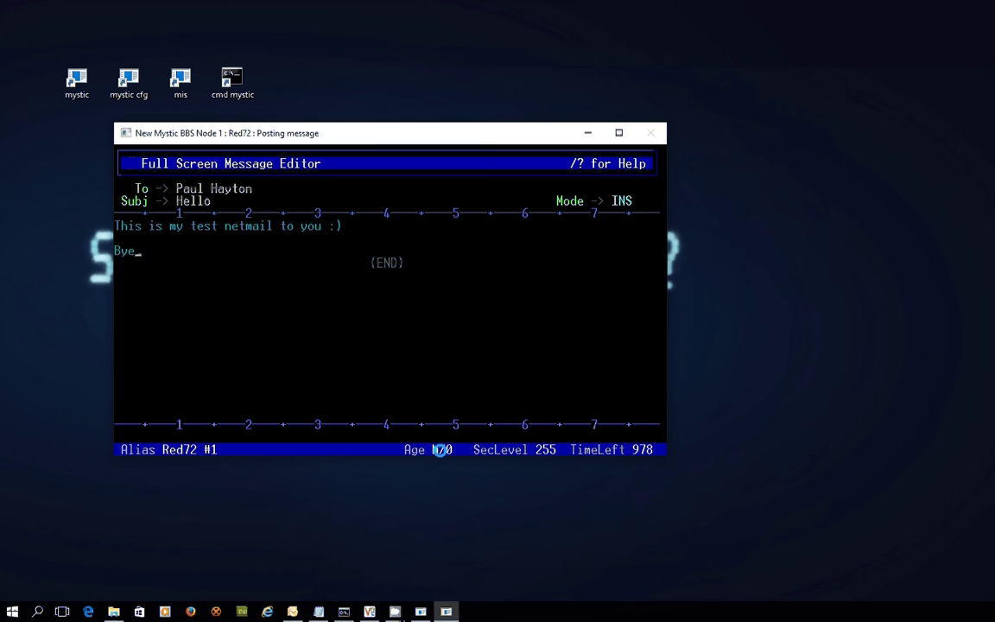
{"action": "type", "text": ", Paul.."}
{"action": "key", "text": "Return"}
{"action": "key", "text": "Escape"}
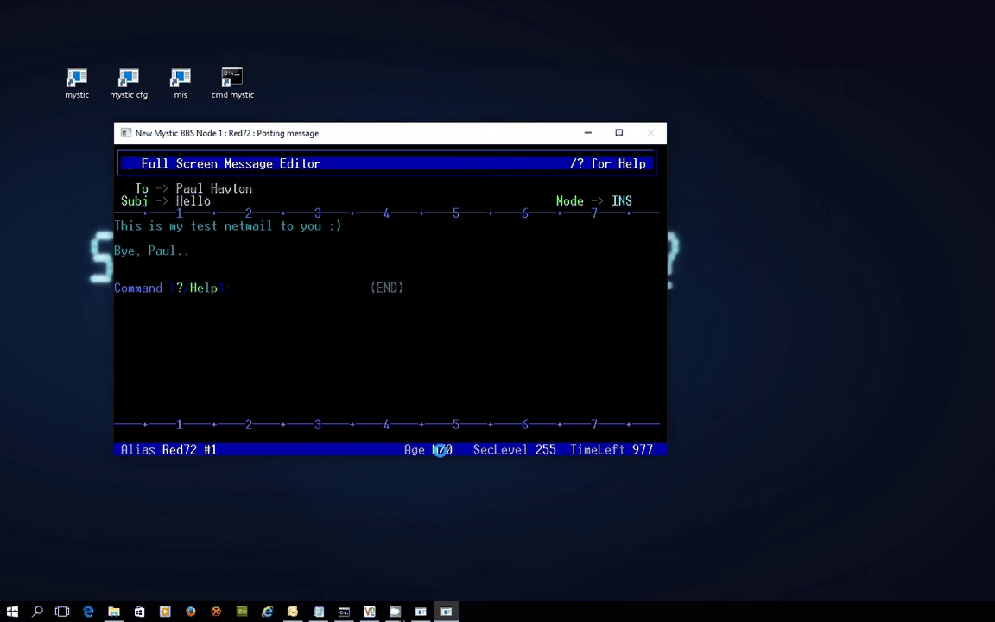
{"action": "type", "text": "?"}
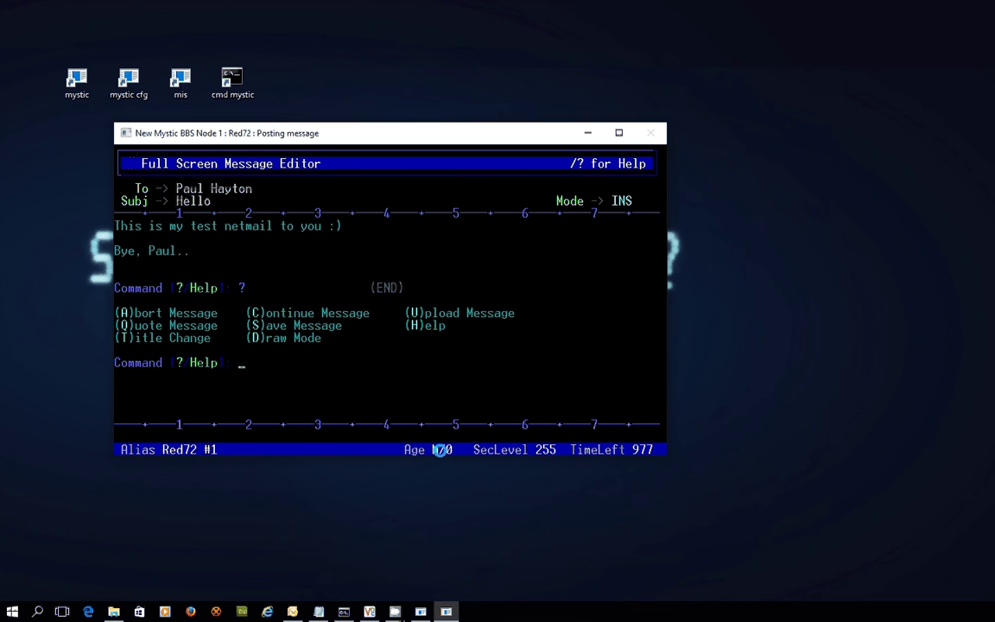
{"action": "type", "text": "s"}
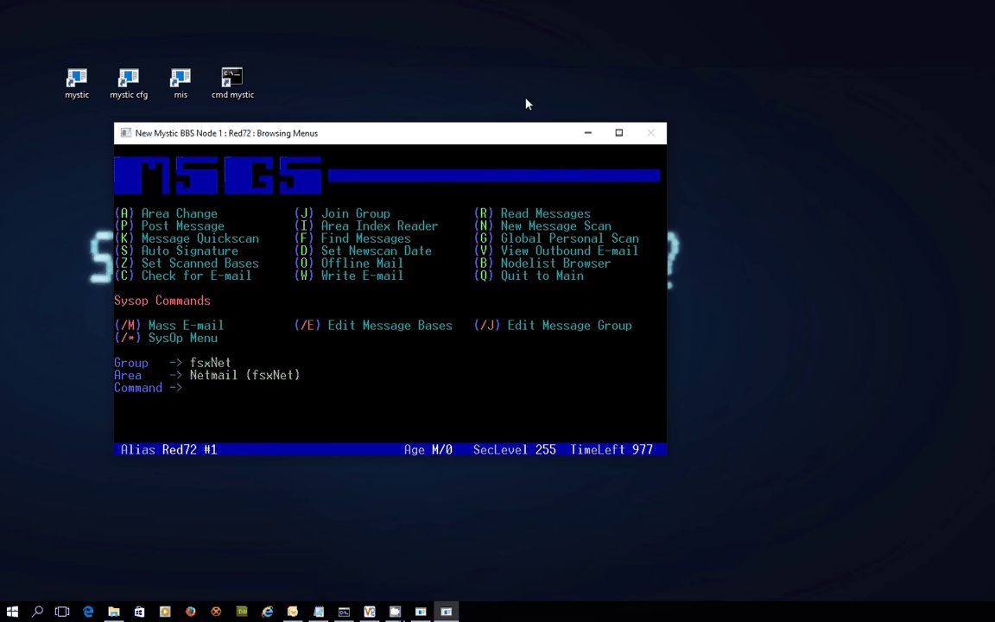
Step: Switch to Mystic Configuration and select Internet Server Options from the Servers menu
{"action": "left_click", "coordinate": [591, 132]}
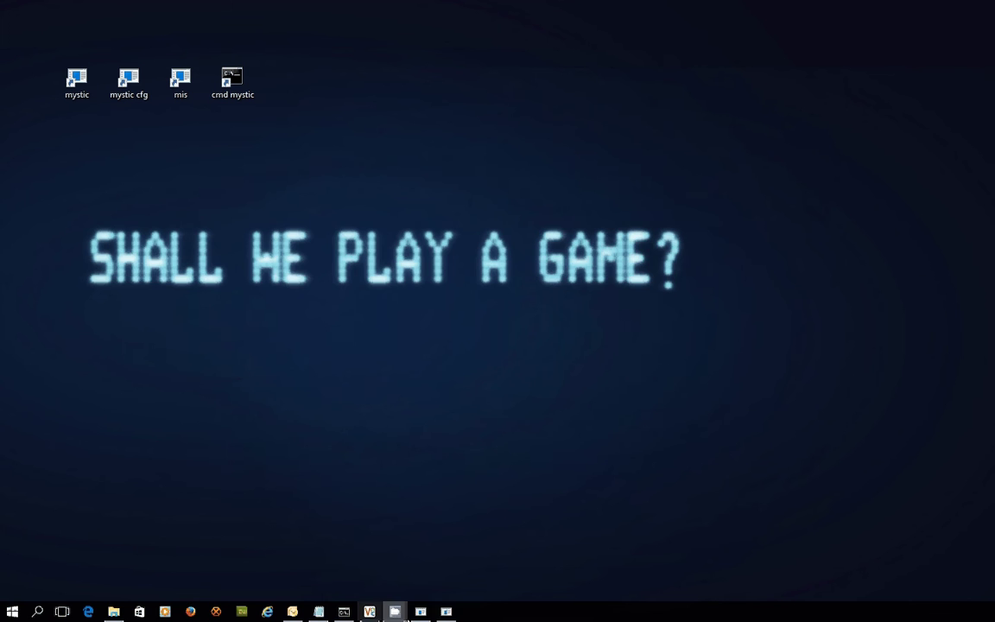
{"action": "left_click", "coordinate": [429, 612]}
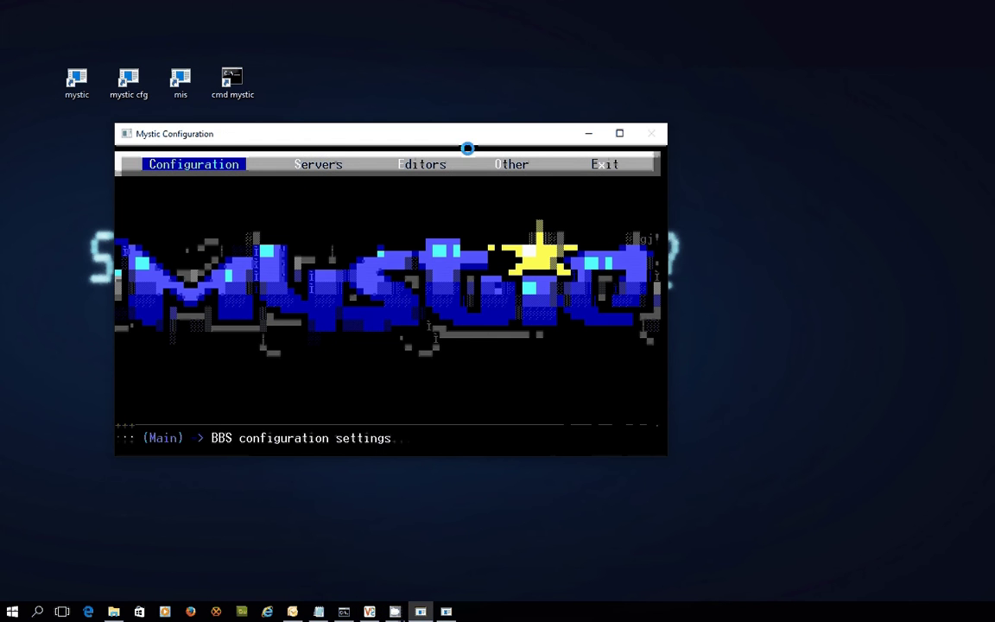
{"action": "key", "text": "Right"}
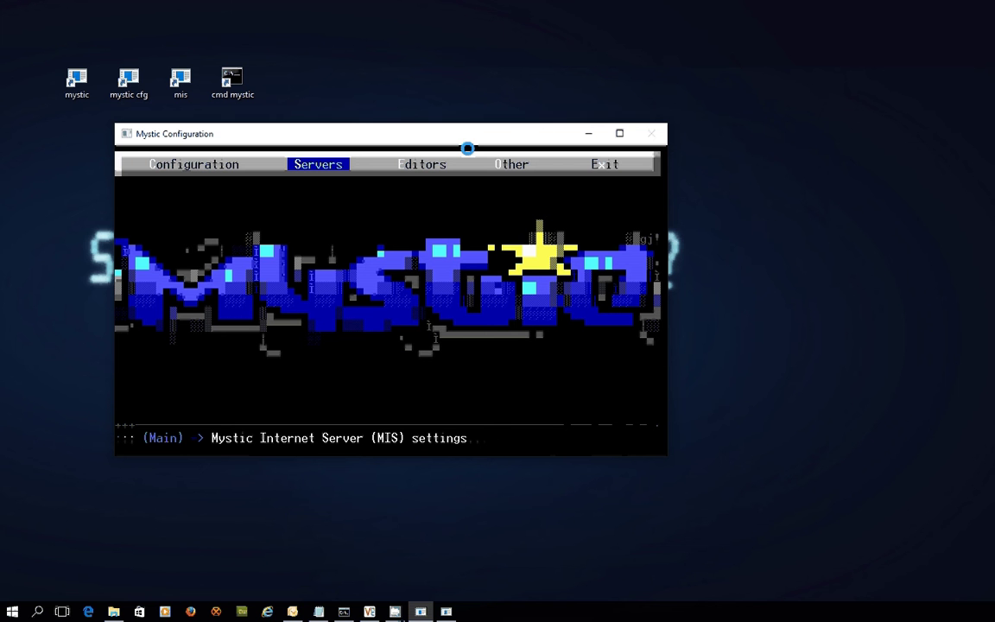
{"action": "key", "text": "Return"}
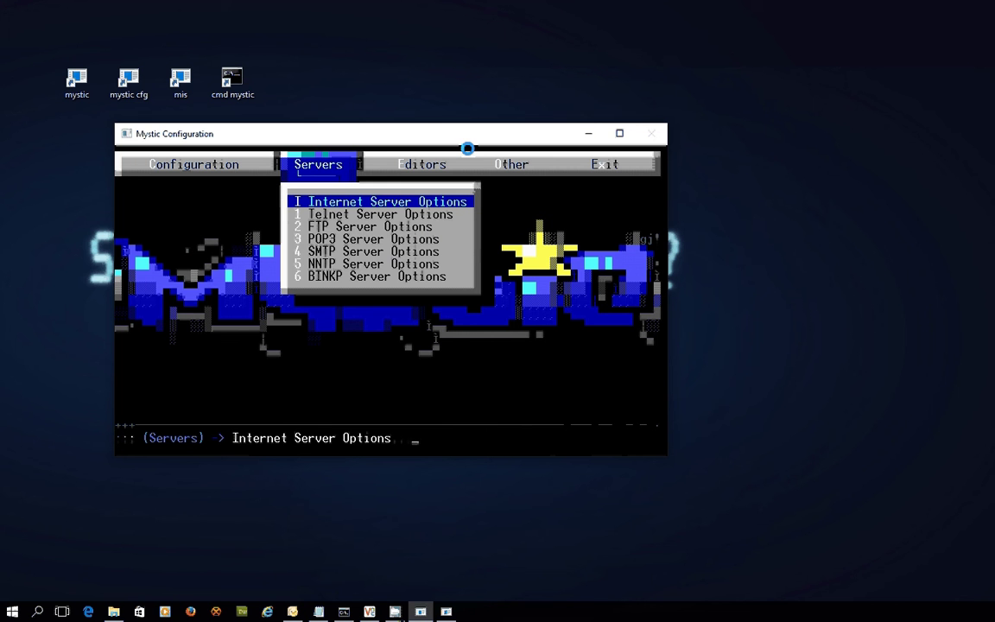
{"action": "key", "text": "Down"}
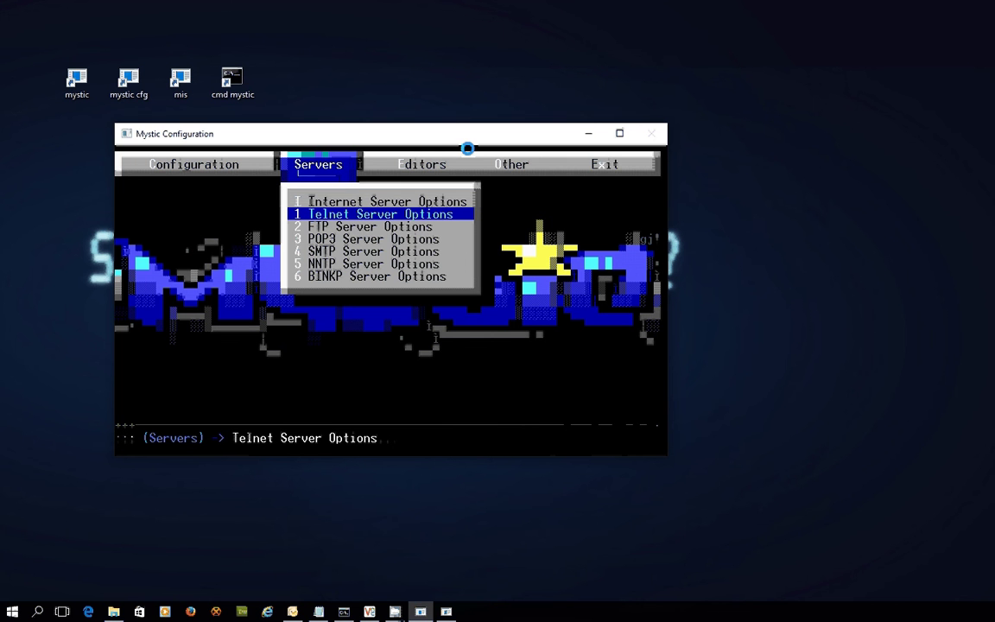
{"action": "key", "text": "Down"}
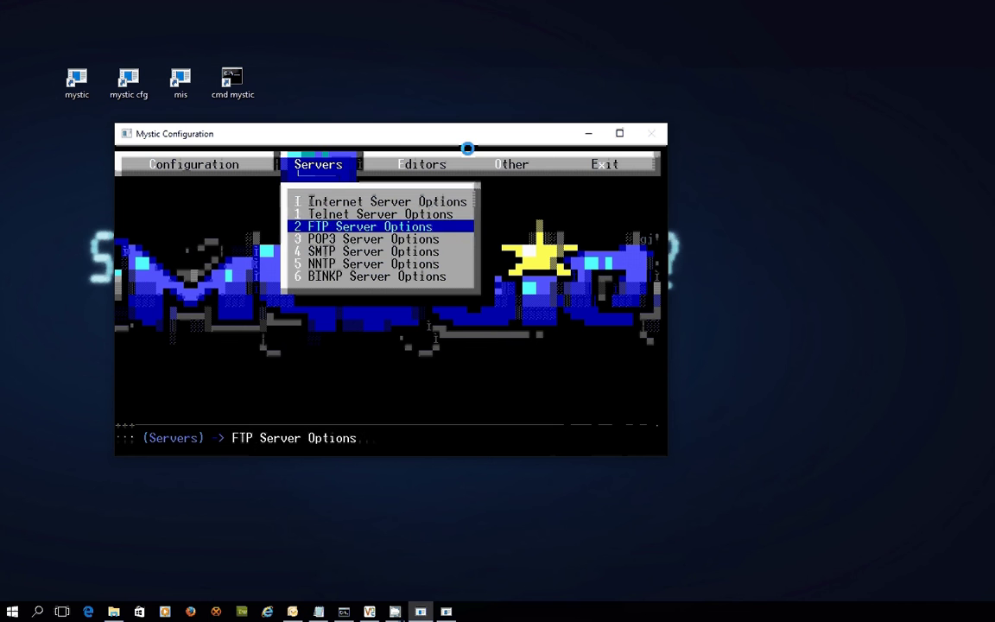
{"action": "key", "text": "Down"}
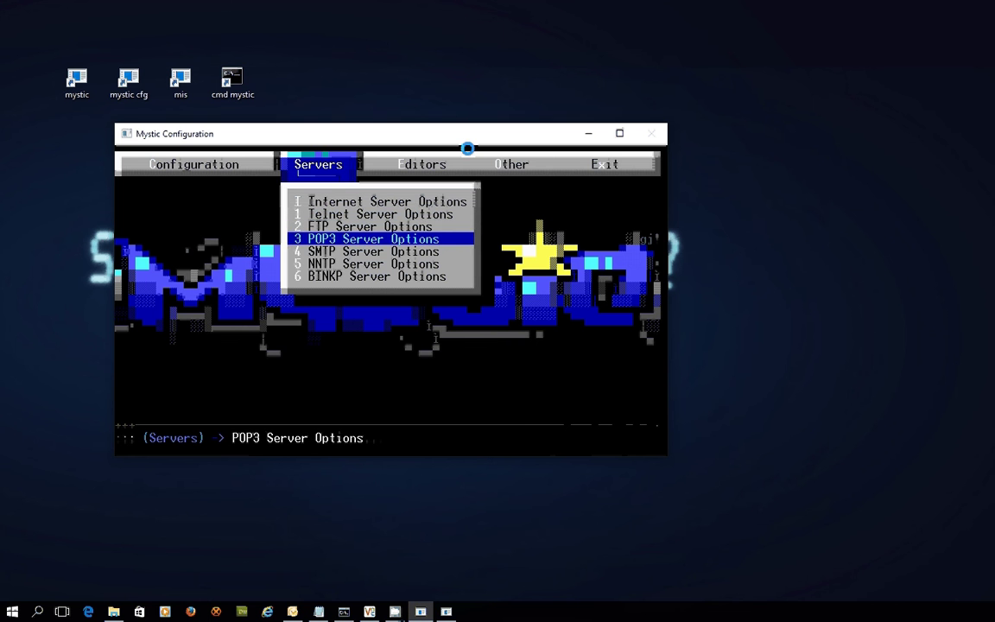
{"action": "key", "text": "Down"}
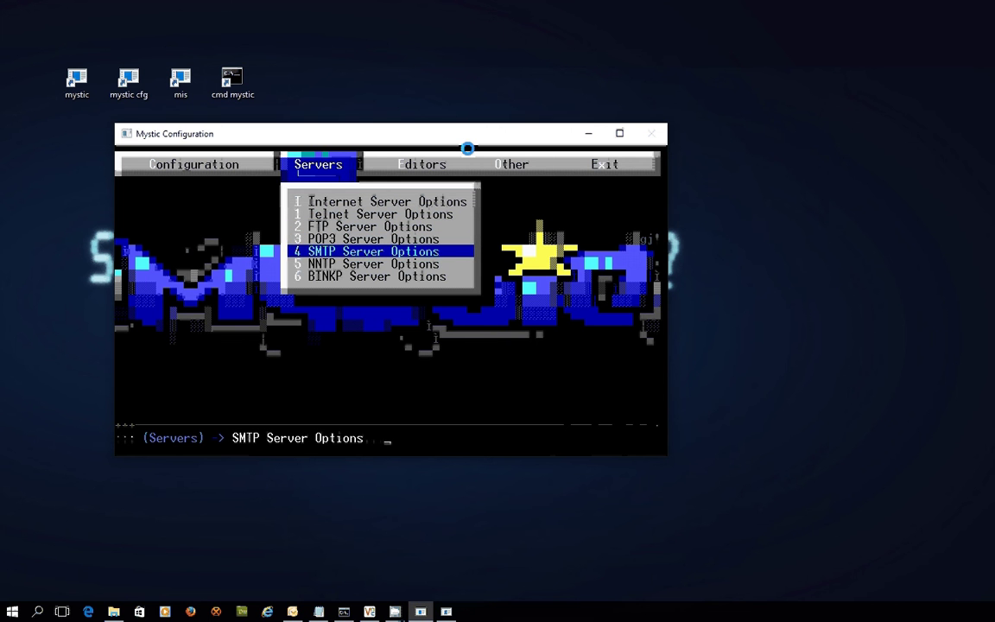
{"action": "key", "text": "Down"}
{"action": "key", "text": "Down"}
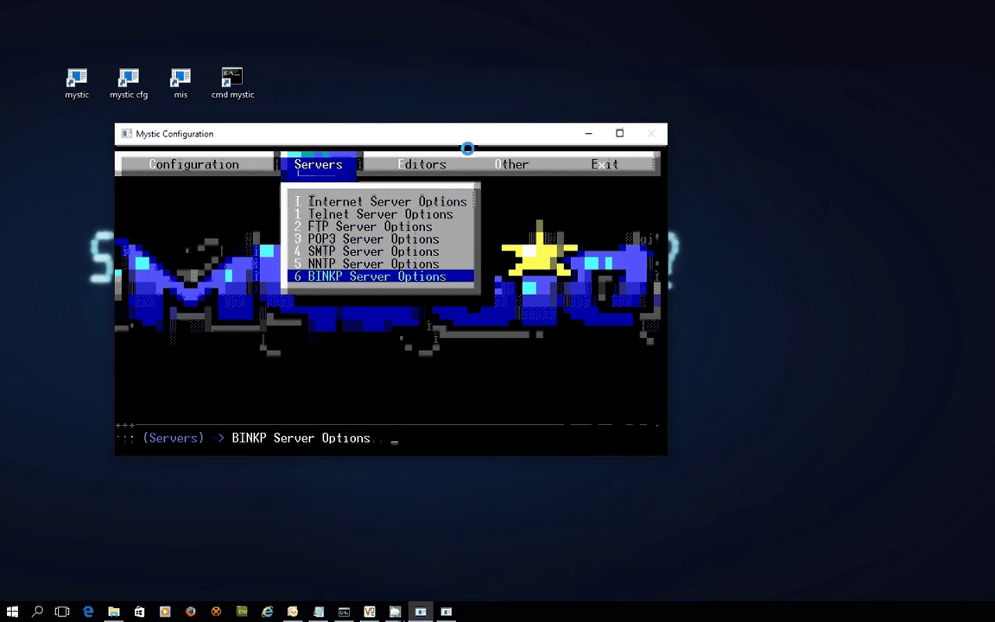
{"action": "key", "text": "Up"}
{"action": "key", "text": "Up"}
{"action": "key", "text": "Up"}
{"action": "key", "text": "Up"}
{"action": "key", "text": "Up"}
{"action": "key", "text": "Up"}
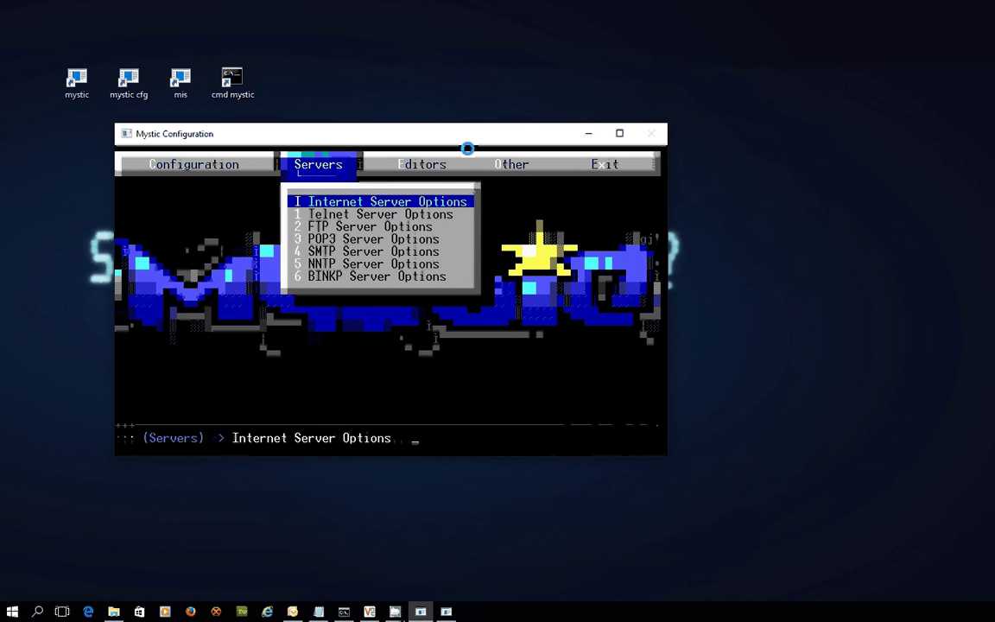
{"action": "key", "text": "Return"}
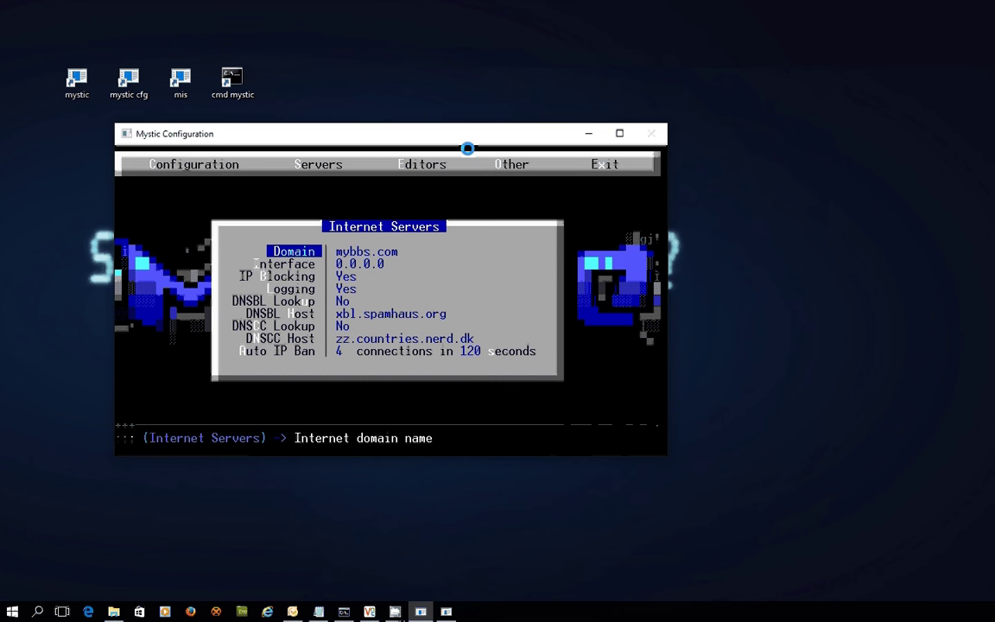
{"action": "key", "text": "Return"}
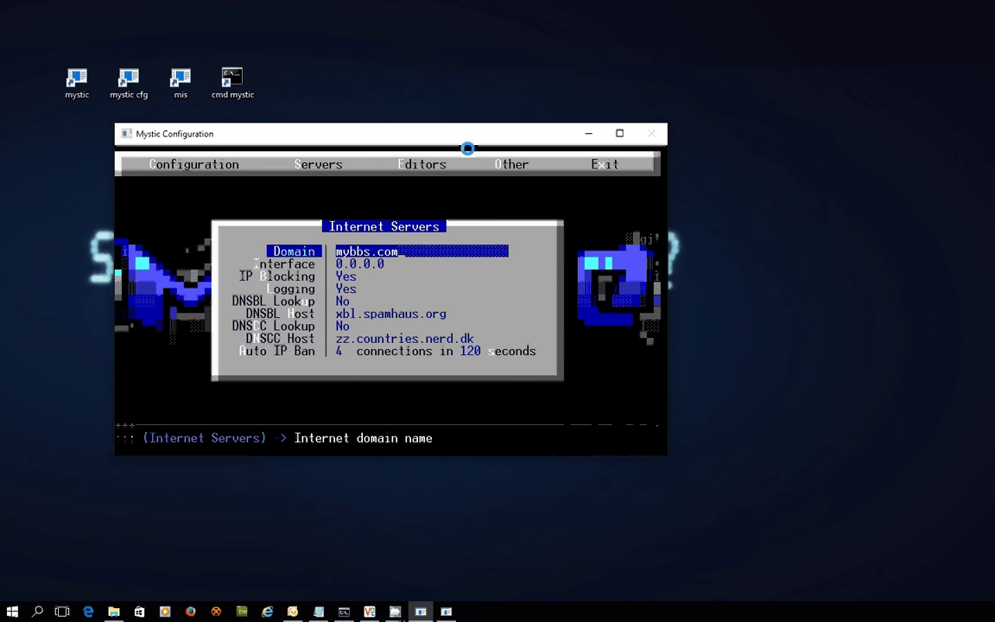
{"action": "key", "text": "Return"}
{"action": "key", "text": "Down"}
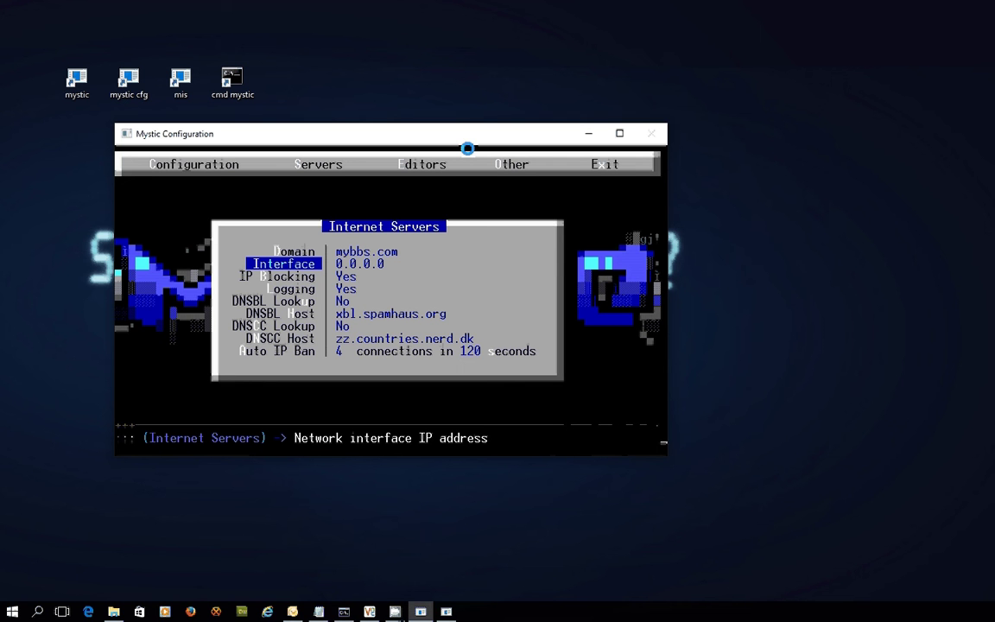
{"action": "key", "text": "Down"}
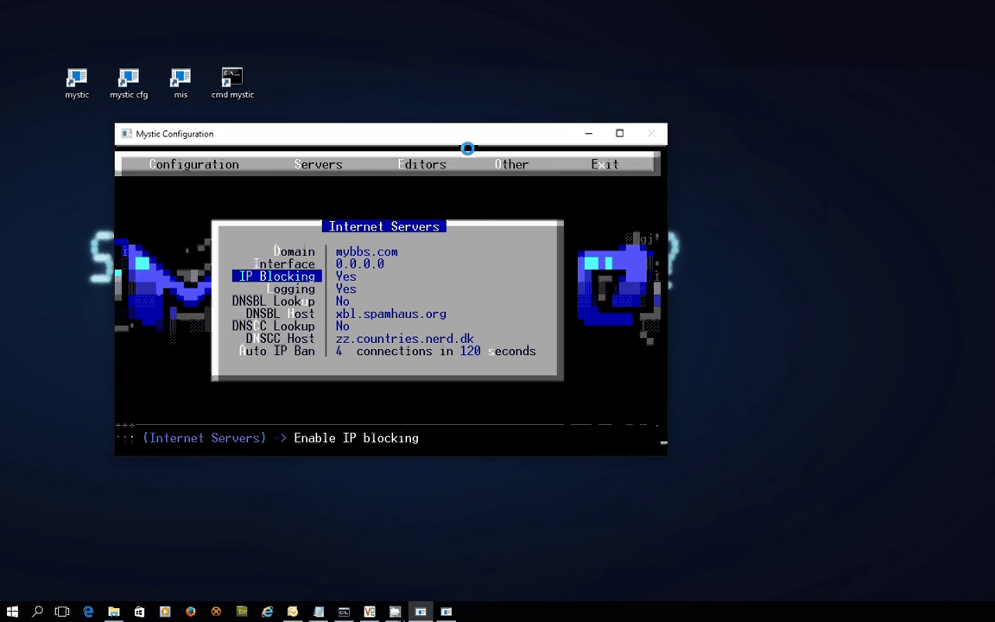
{"action": "key", "text": "Down"}
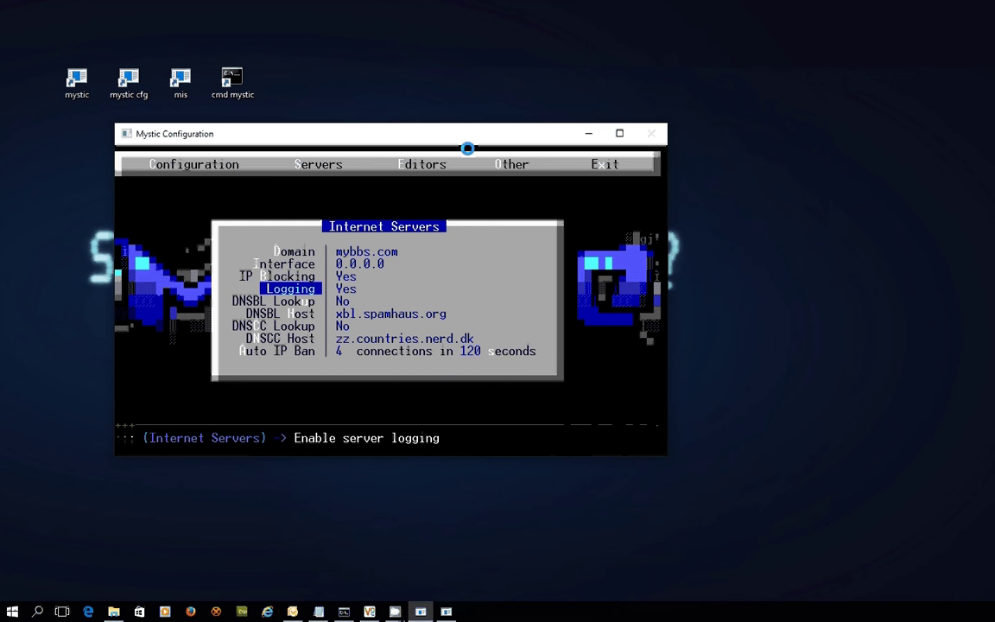
{"action": "key", "text": "Up"}
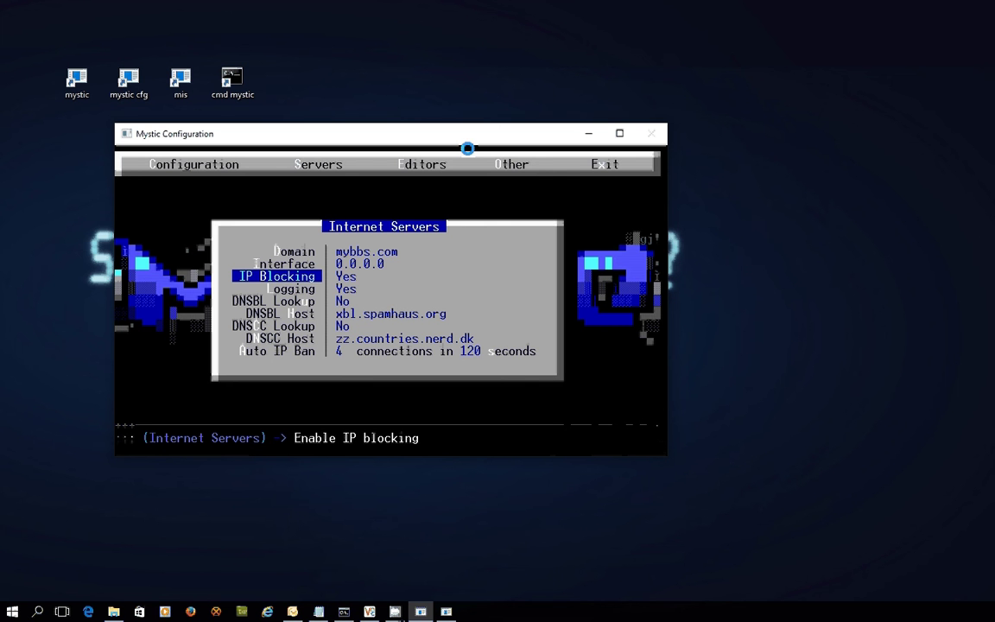
{"action": "key", "text": "Down"}
{"action": "key", "text": "Down"}
{"action": "key", "text": "Down"}
{"action": "key", "text": "Down"}
{"action": "key", "text": "Down"}
{"action": "key", "text": "Down"}
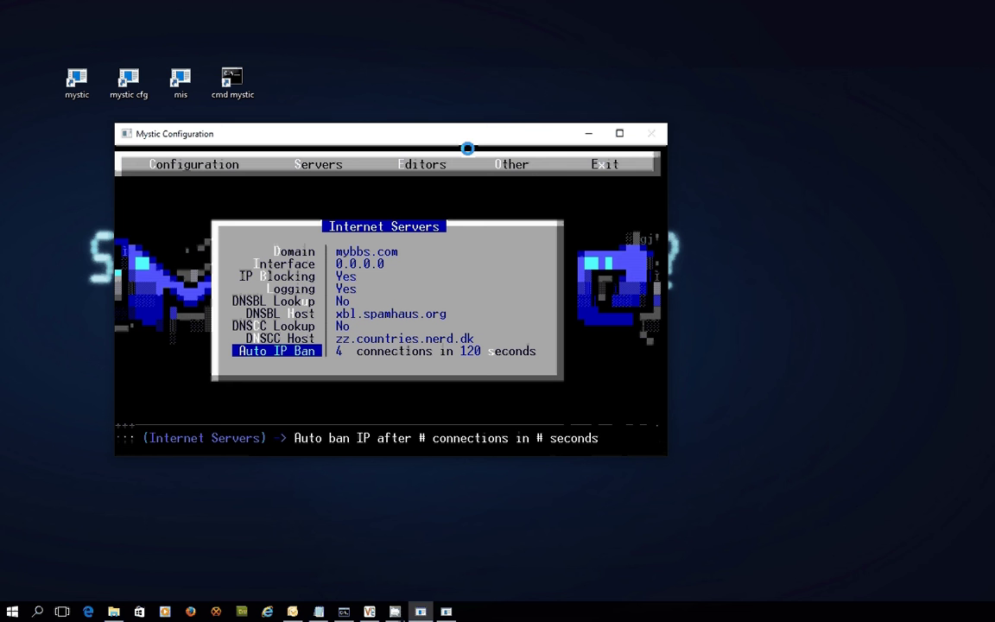
Step: Review the IP blocking, logging, auto IP ban and DNS lookup fields, leaving them unchanged
{"action": "key", "text": "Up"}
{"action": "key", "text": "Up"}
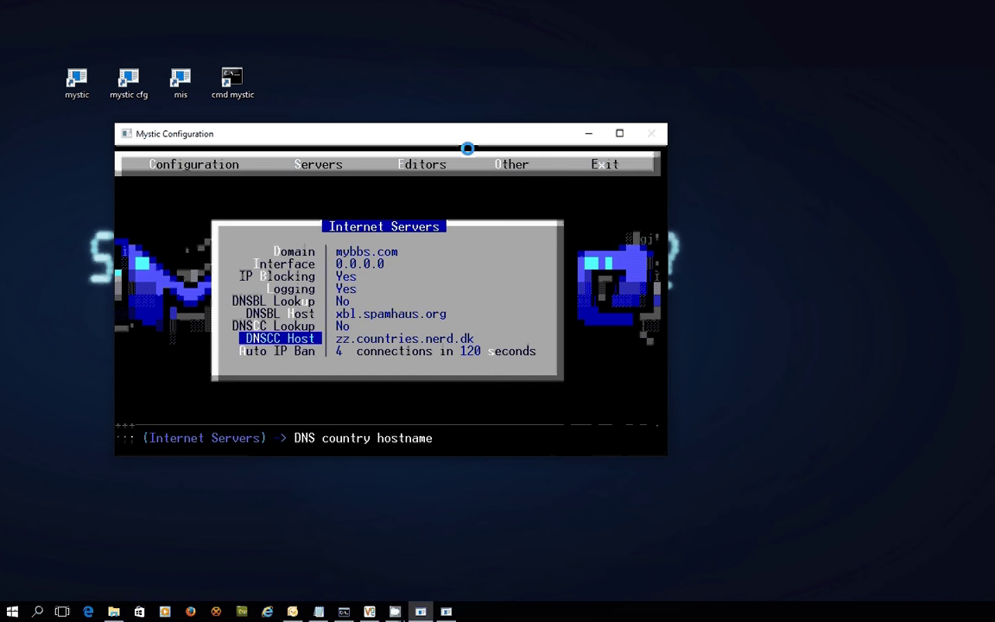
{"action": "key", "text": "Up"}
{"action": "key", "text": "Up"}
{"action": "key", "text": "Up"}
{"action": "key", "text": "Up"}
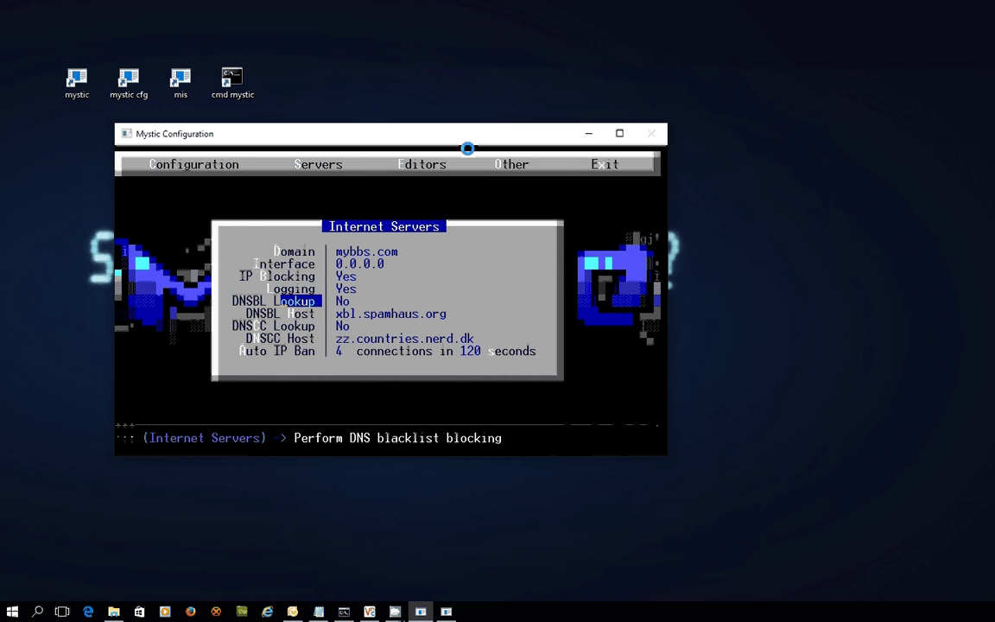
{"action": "key", "text": "Down"}
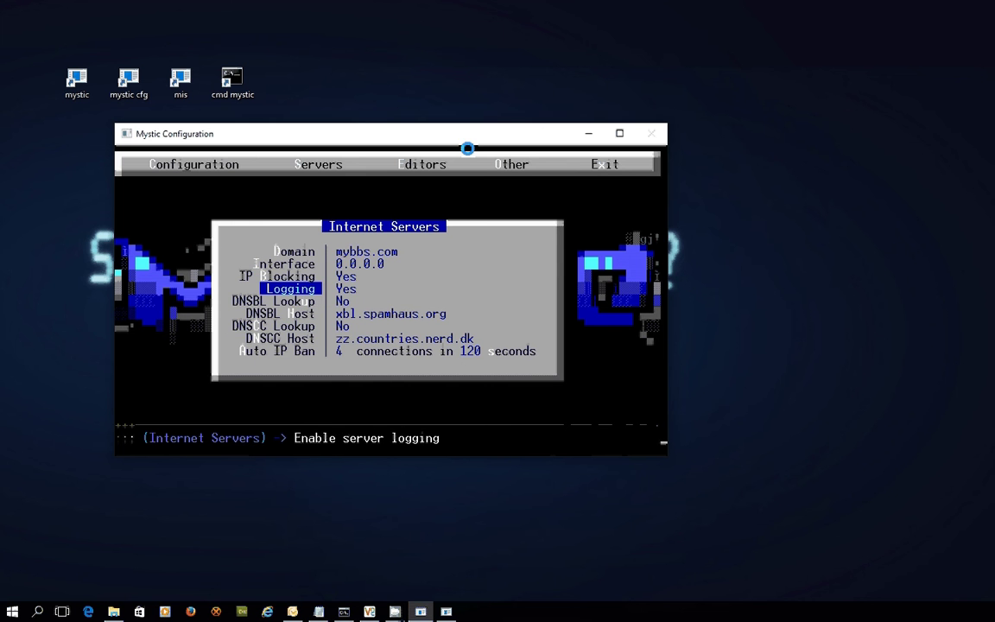
{"action": "key", "text": "Down"}
{"action": "key", "text": "Down"}
{"action": "key", "text": "Down"}
{"action": "key", "text": "Down"}
{"action": "key", "text": "Down"}
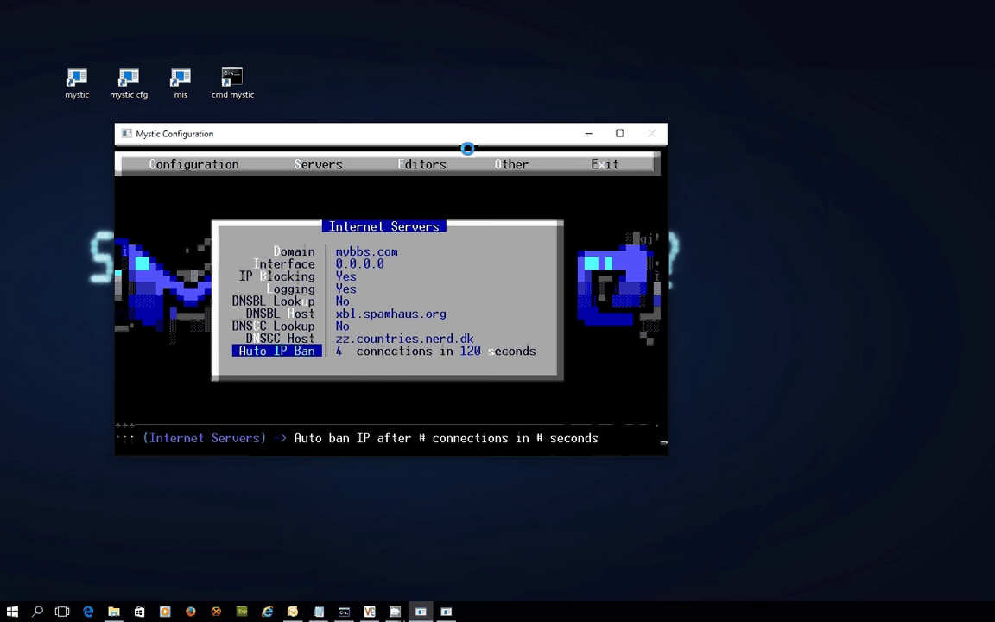
{"action": "key", "text": "Up"}
{"action": "key", "text": "Up"}
{"action": "key", "text": "Up"}
{"action": "key", "text": "Up"}
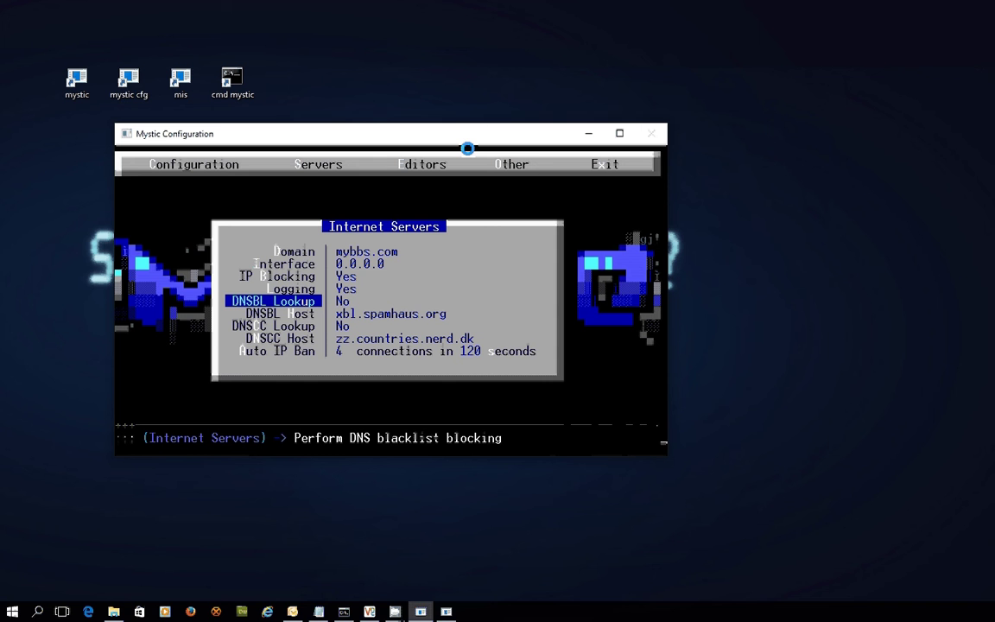
{"action": "key", "text": "Down"}
{"action": "key", "text": "Down"}
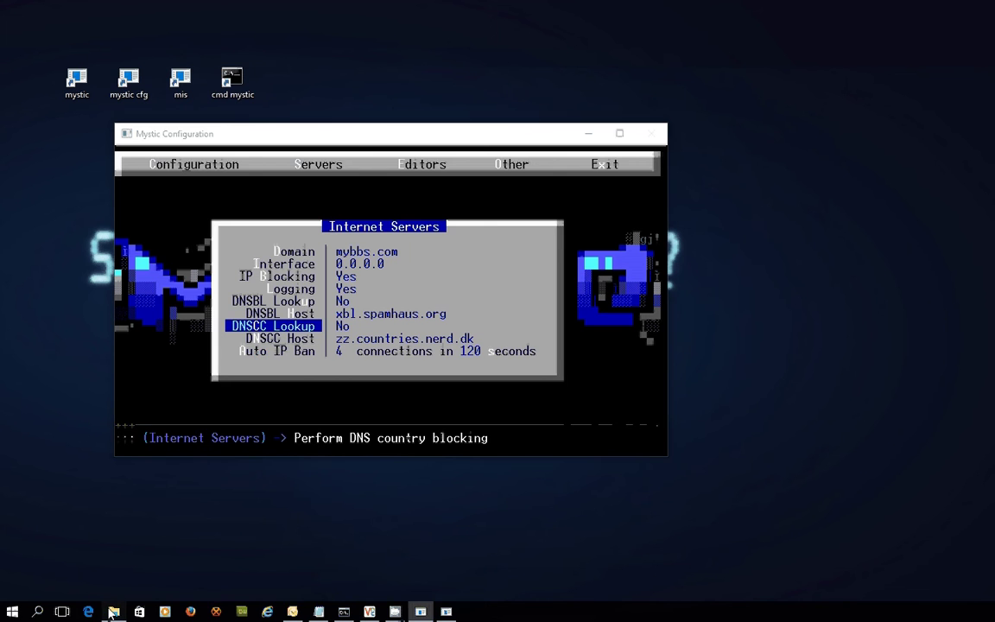
Step: Open the C:\mystic\data folder in File Explorer
{"action": "left_click", "coordinate": [113, 612]}
{"action": "left_click", "coordinate": [377, 123]}
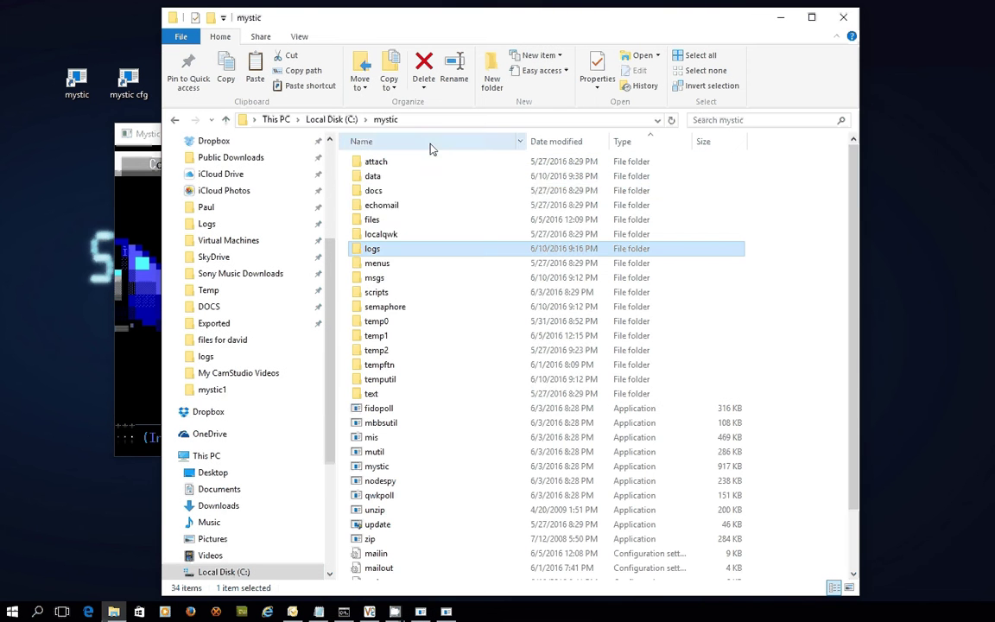
{"action": "double_click", "coordinate": [399, 182]}
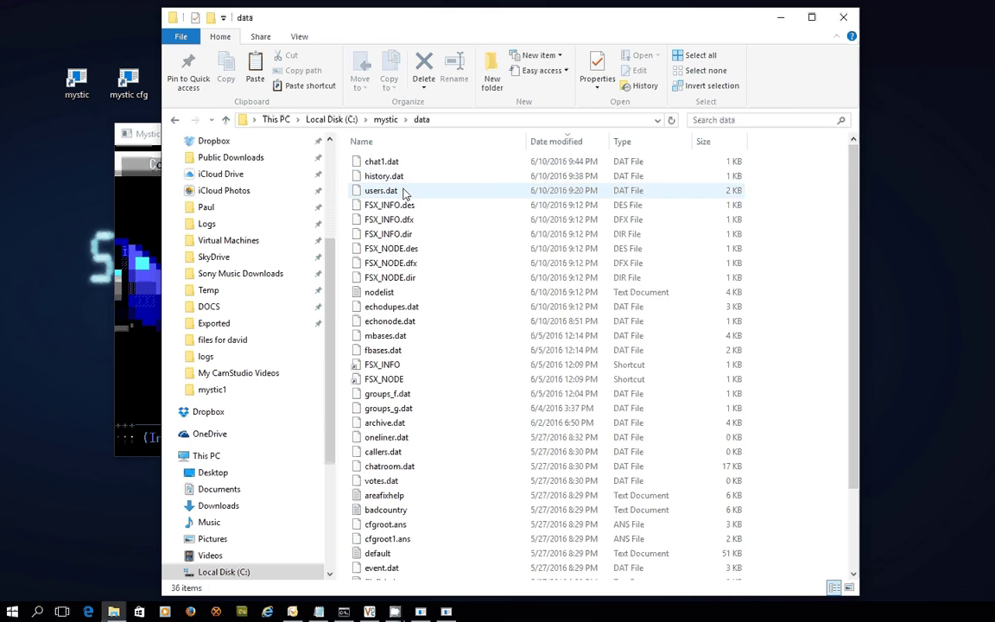
Step: Open the badcountry list in Notepad, examine the Afghanistan entry, and close it
{"action": "scroll", "coordinate": [432, 328], "scroll_direction": "down", "scroll_amount": 2}
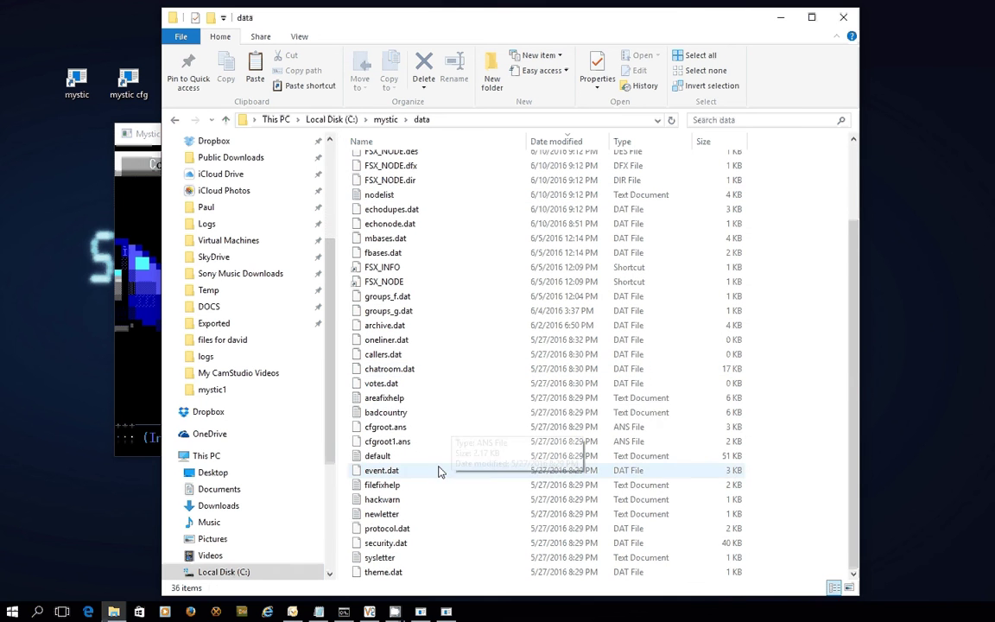
{"action": "double_click", "coordinate": [422, 413]}
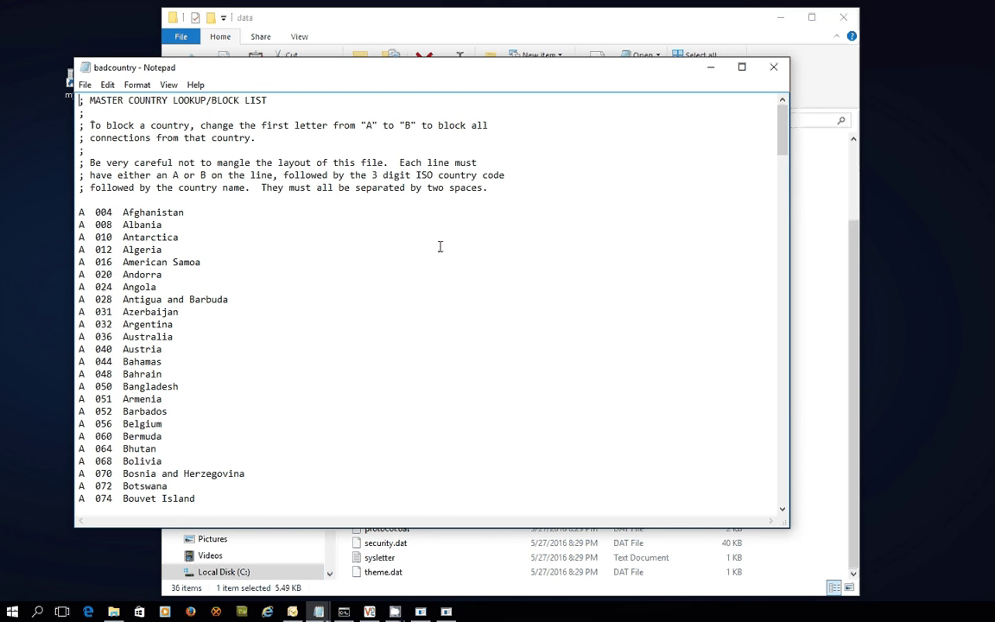
{"action": "scroll", "coordinate": [406, 220], "scroll_direction": "down", "scroll_amount": 1}
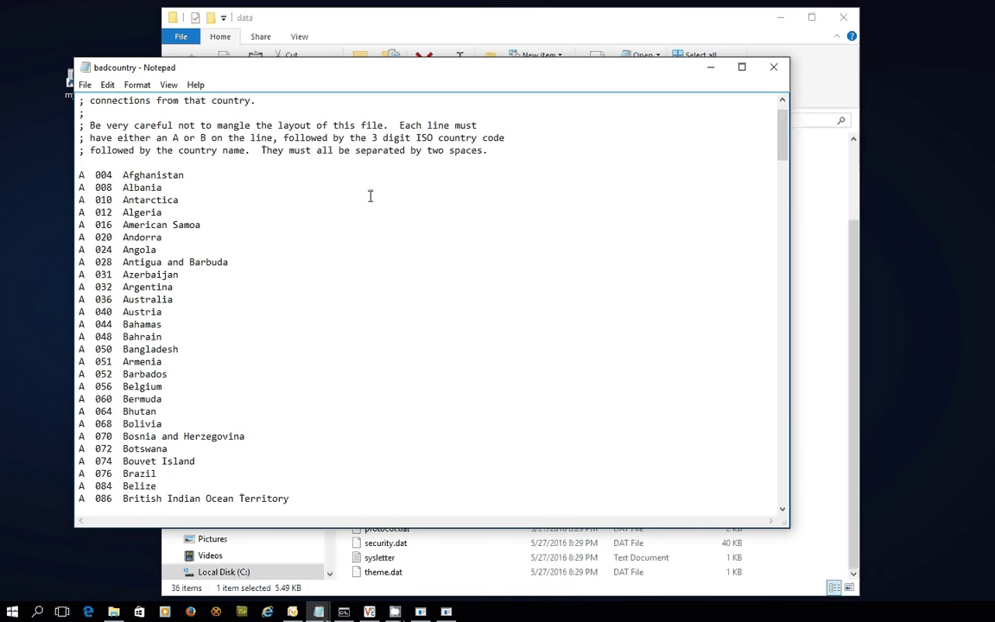
{"action": "left_click", "coordinate": [86, 178]}
{"action": "left_click", "coordinate": [207, 177]}
{"action": "left_click", "coordinate": [775, 67]}
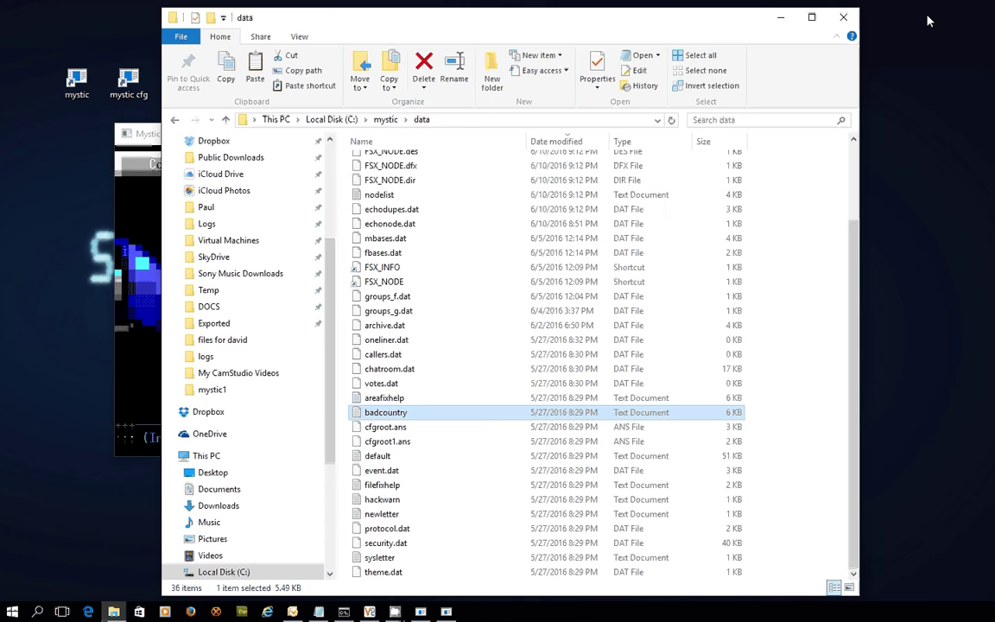
Step: Close File Explorer, exit the Internet Servers settings, and open Telnet Server Options
{"action": "left_click", "coordinate": [843, 17]}
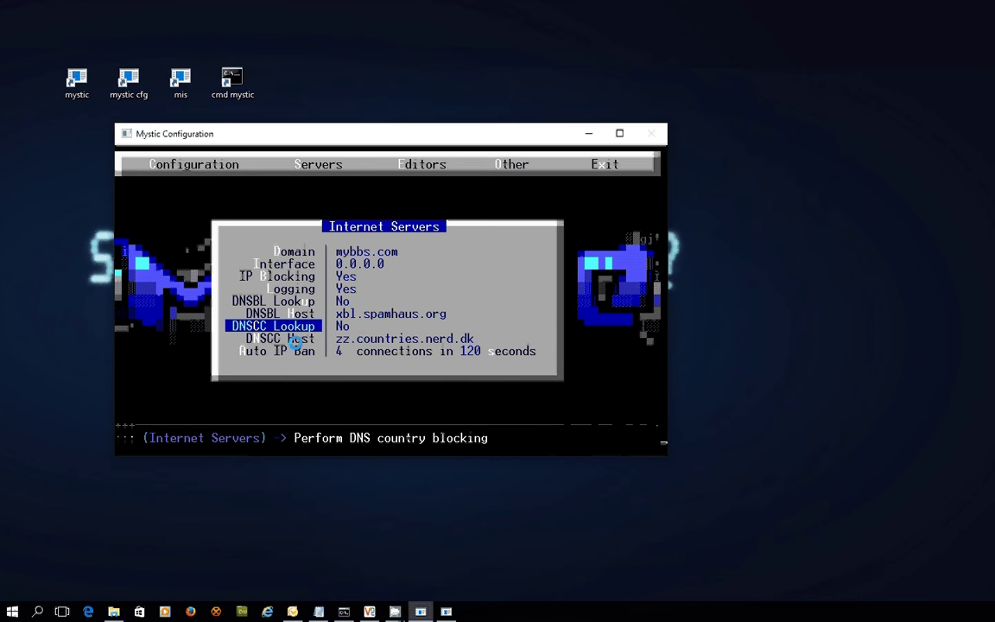
{"action": "key", "text": "Escape"}
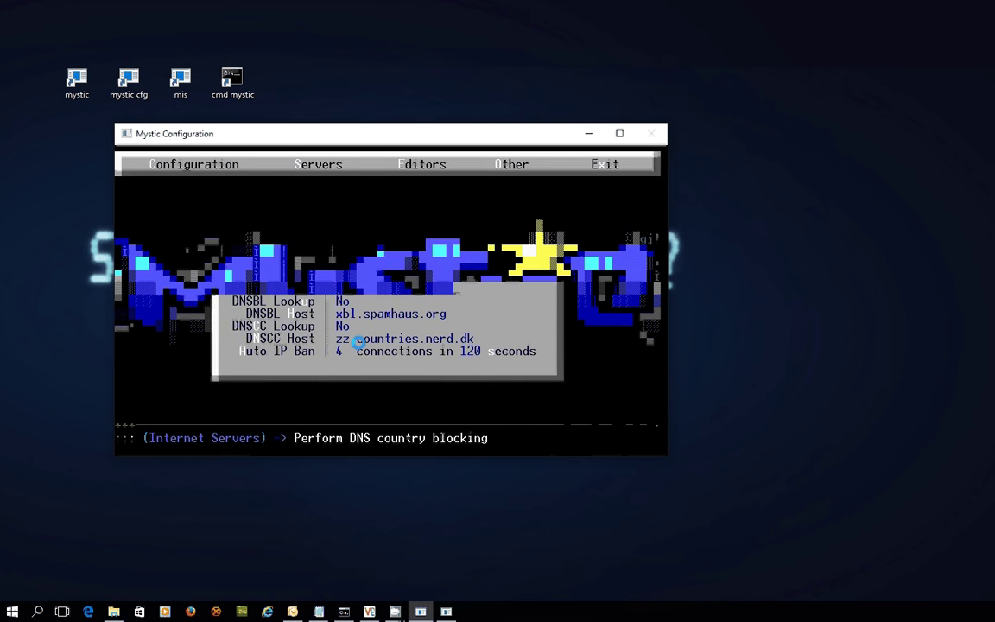
{"action": "key", "text": "Down"}
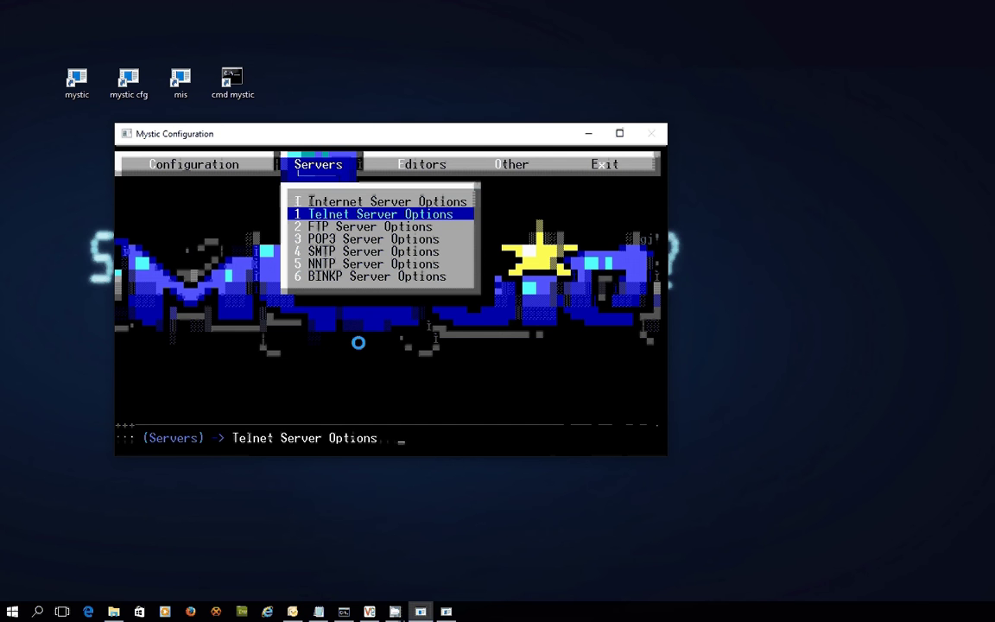
{"action": "key", "text": "Return"}
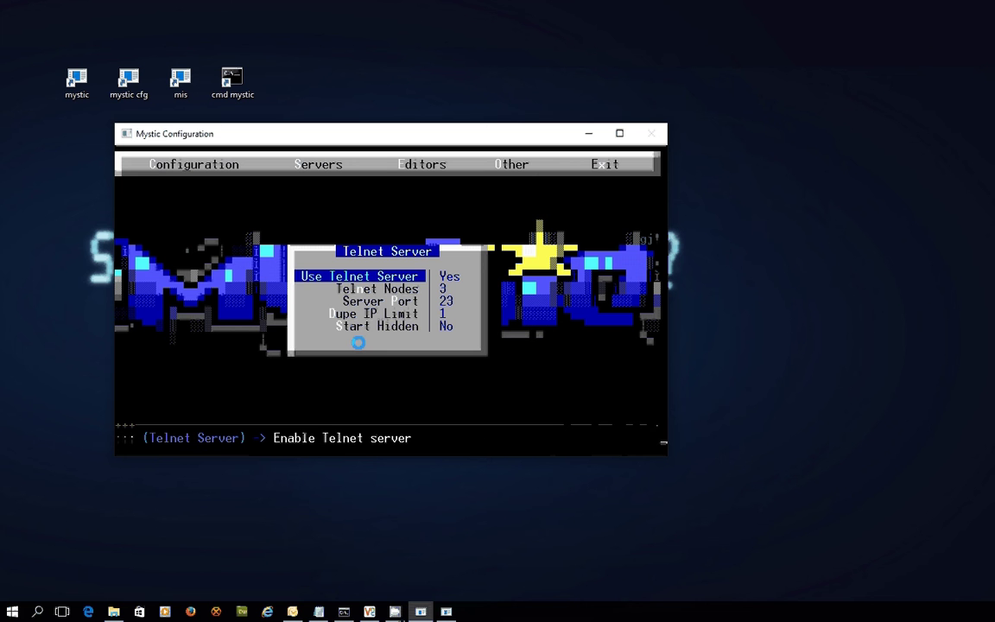
Step: Review the Telnet nodes, port 23, duplicate IP limit and start hidden fields, then exit unchanged
{"action": "key", "text": "Down"}
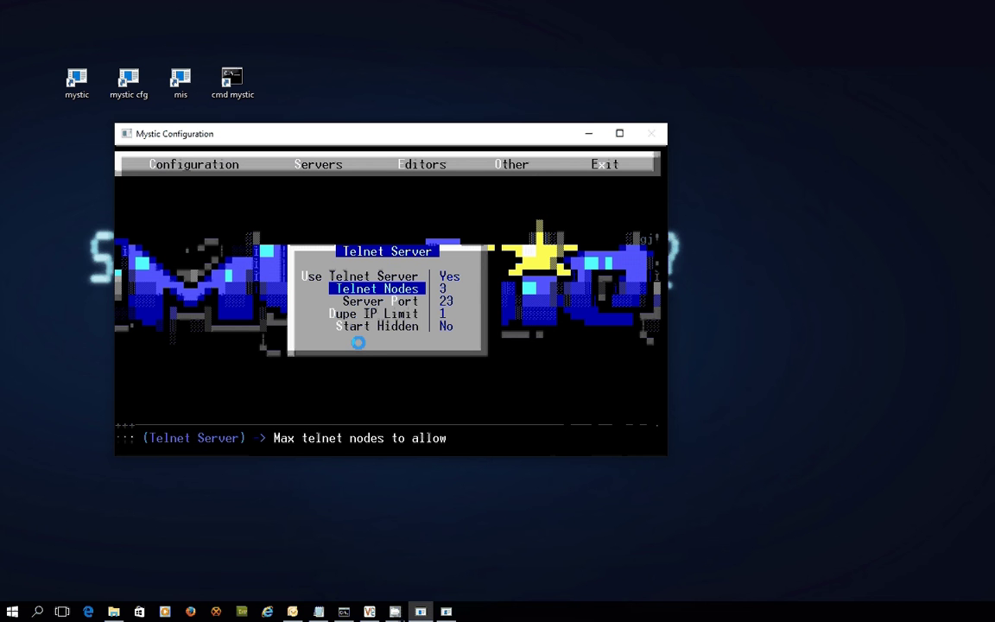
{"action": "key", "text": "Down"}
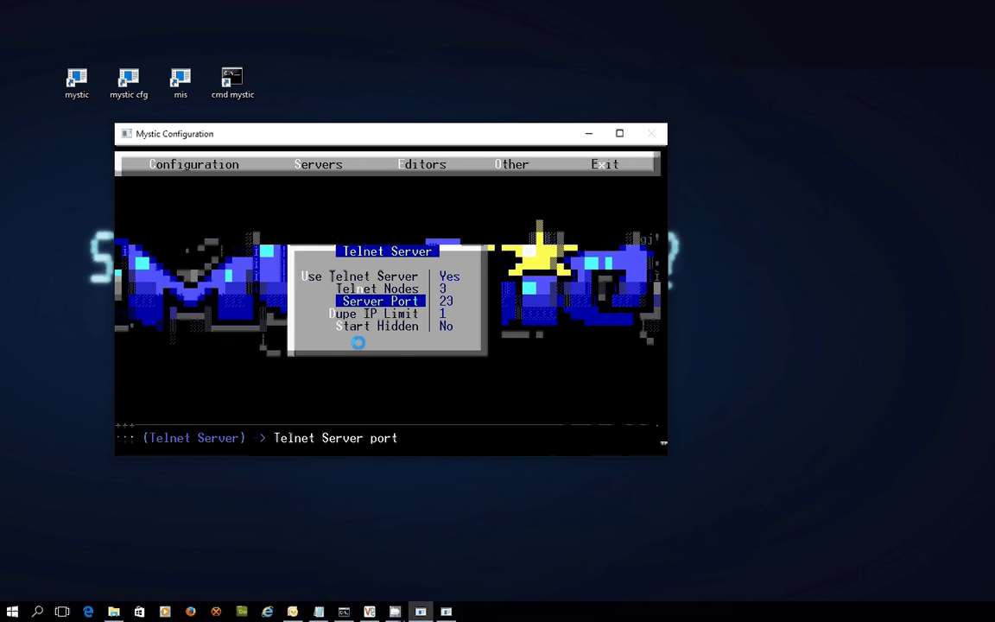
{"action": "key", "text": "Up"}
{"action": "key", "text": "Down"}
{"action": "key", "text": "Up"}
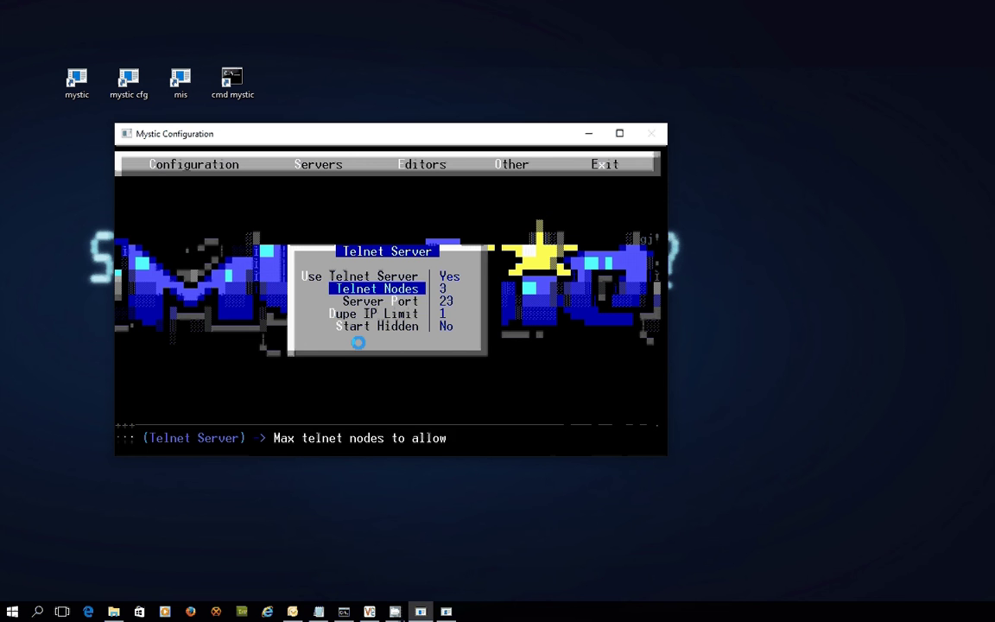
{"action": "key", "text": "Down"}
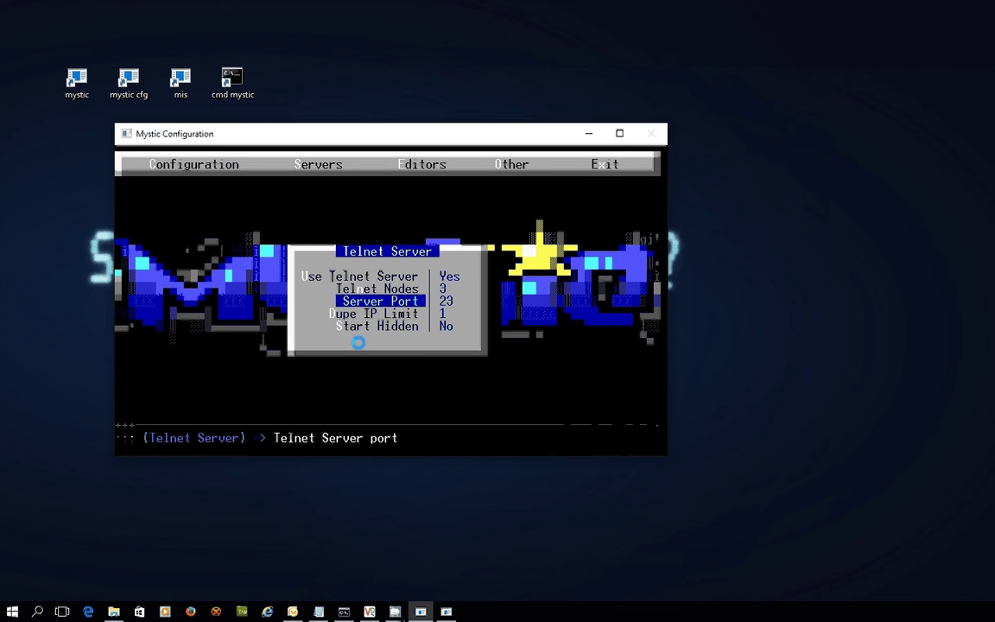
{"action": "key", "text": "Down"}
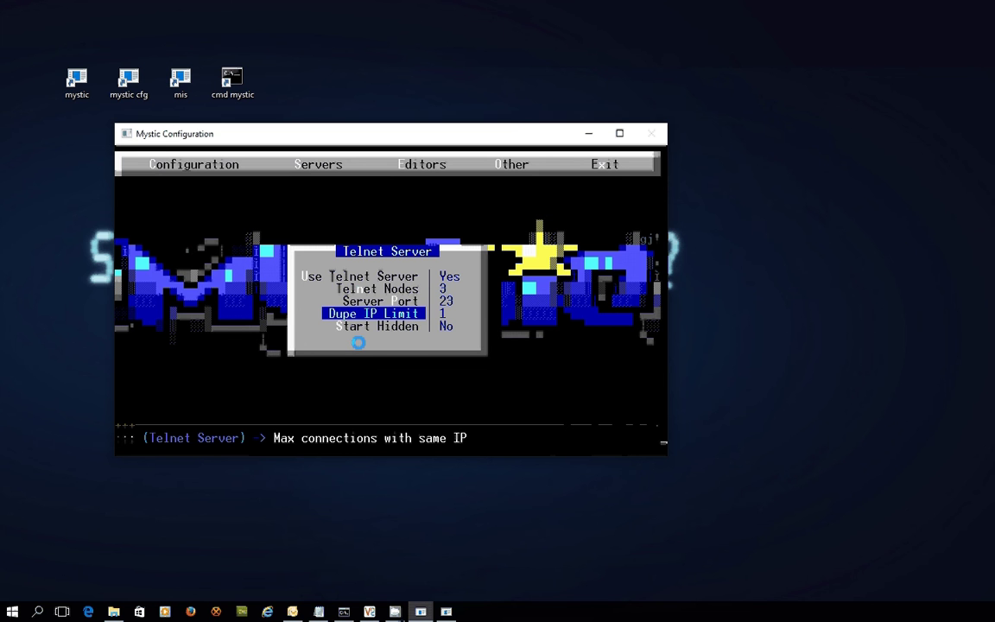
{"action": "key", "text": "Down"}
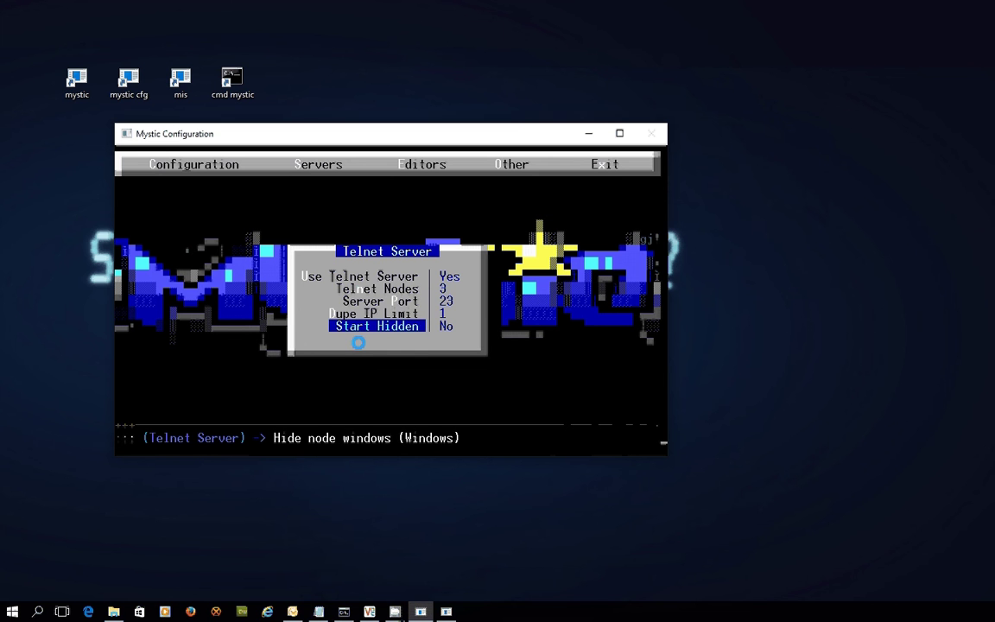
{"action": "key", "text": "Up"}
{"action": "key", "text": "Up"}
{"action": "key", "text": "Up"}
{"action": "key", "text": "Up"}
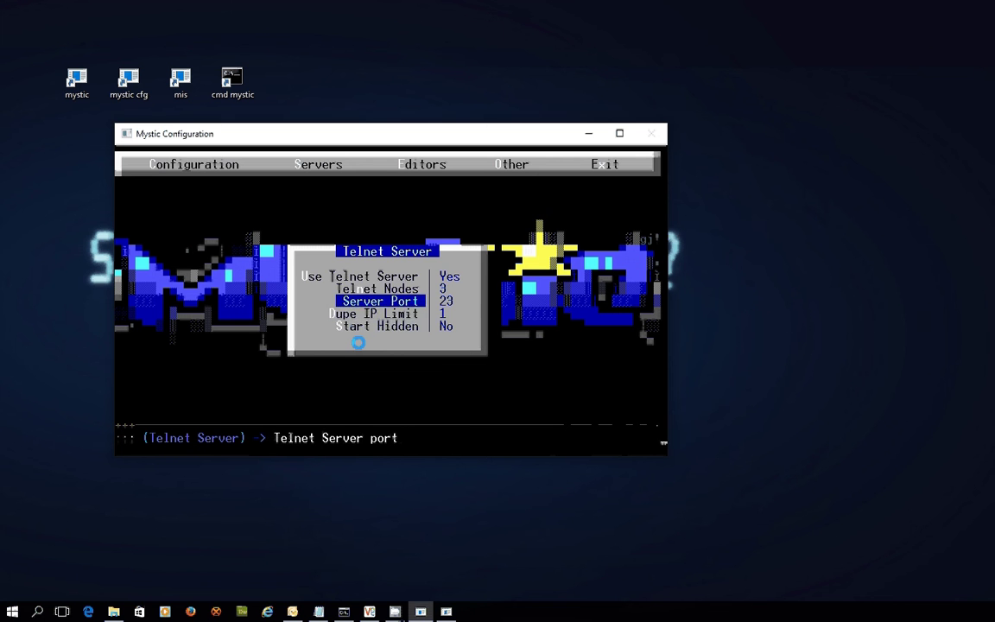
{"action": "key", "text": "Down"}
{"action": "key", "text": "Down"}
{"action": "key", "text": "Down"}
{"action": "key", "text": "Down"}
{"action": "key", "text": "Up"}
{"action": "key", "text": "Up"}
{"action": "key", "text": "Up"}
{"action": "key", "text": "Up"}
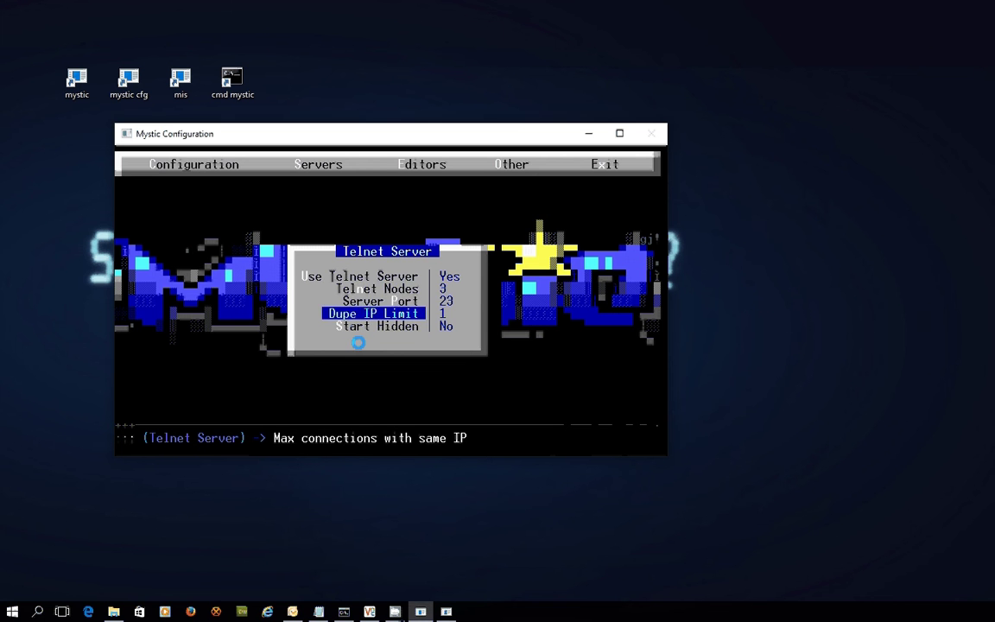
{"action": "key", "text": "Escape"}
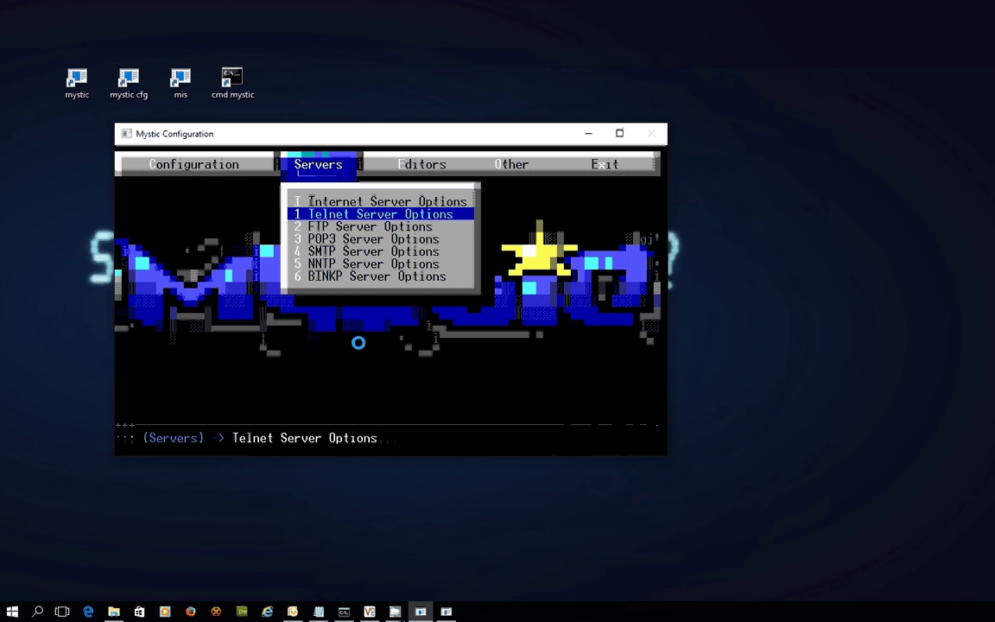
Step: Set Use FTP Server to No in FTP Server Options
{"action": "key", "text": "Down"}
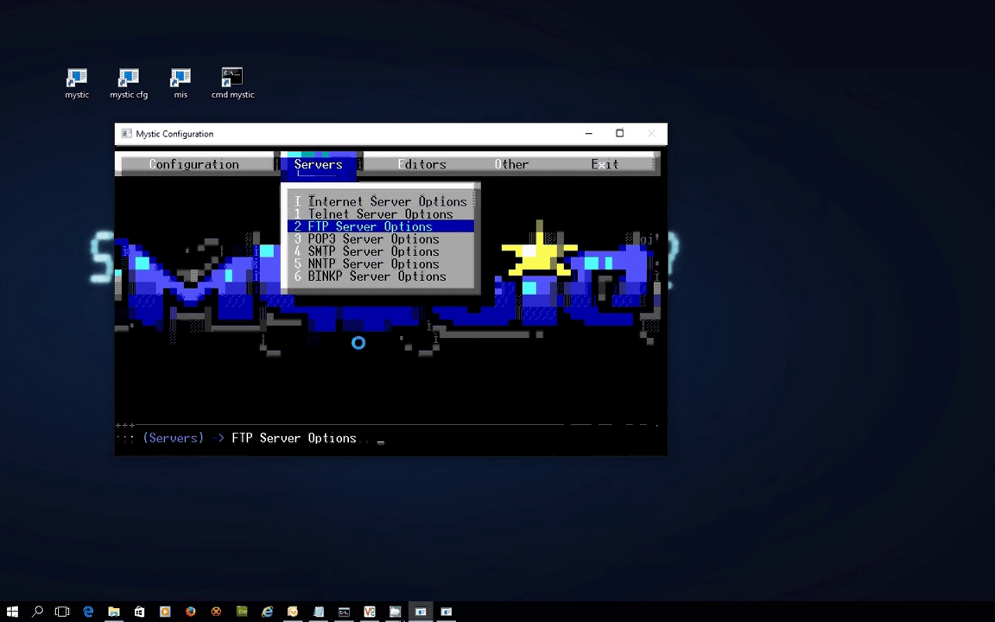
{"action": "key", "text": "Return"}
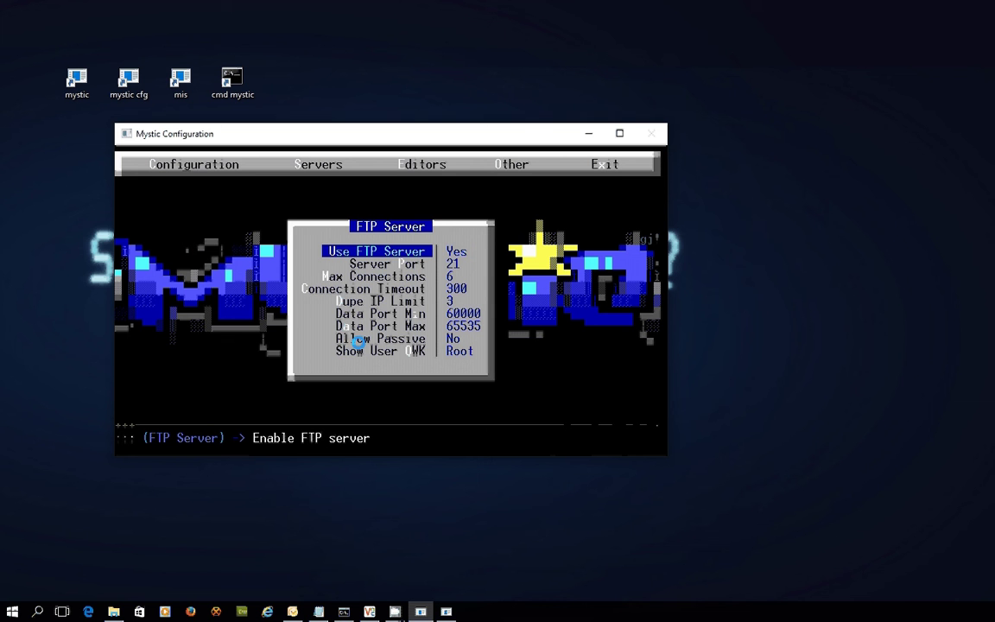
{"action": "key", "text": "Return"}
{"action": "key", "text": "Escape"}
Step: Reopen the FTP settings to verify the server is off on port 21 with 6 connections
{"action": "key", "text": "Up"}
{"action": "key", "text": "Down"}
{"action": "key", "text": "Down"}
{"action": "key", "text": "Down"}
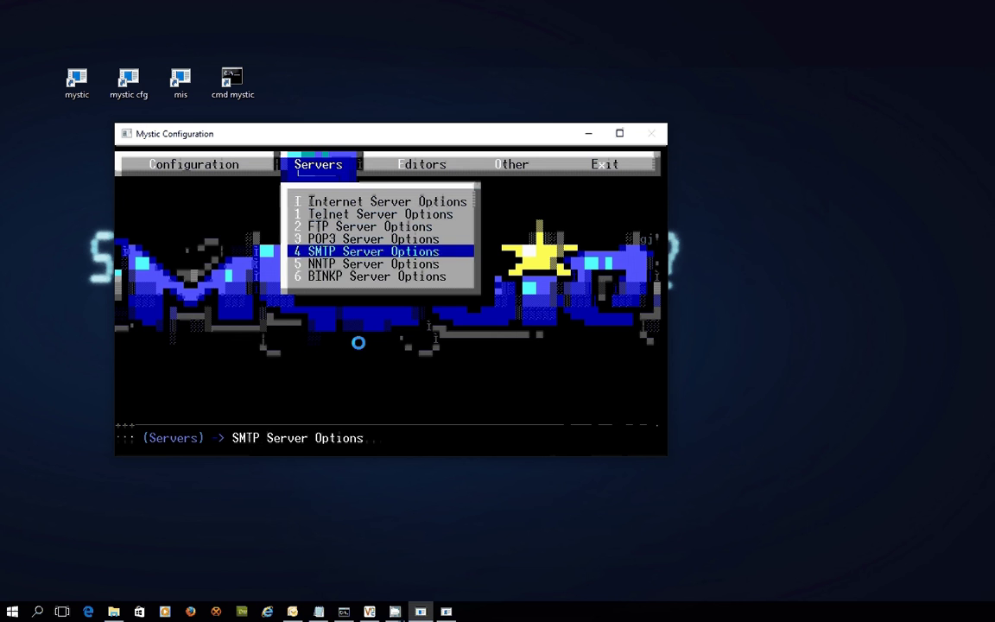
{"action": "key", "text": "Down"}
{"action": "key", "text": "Down"}
{"action": "key", "text": "Up"}
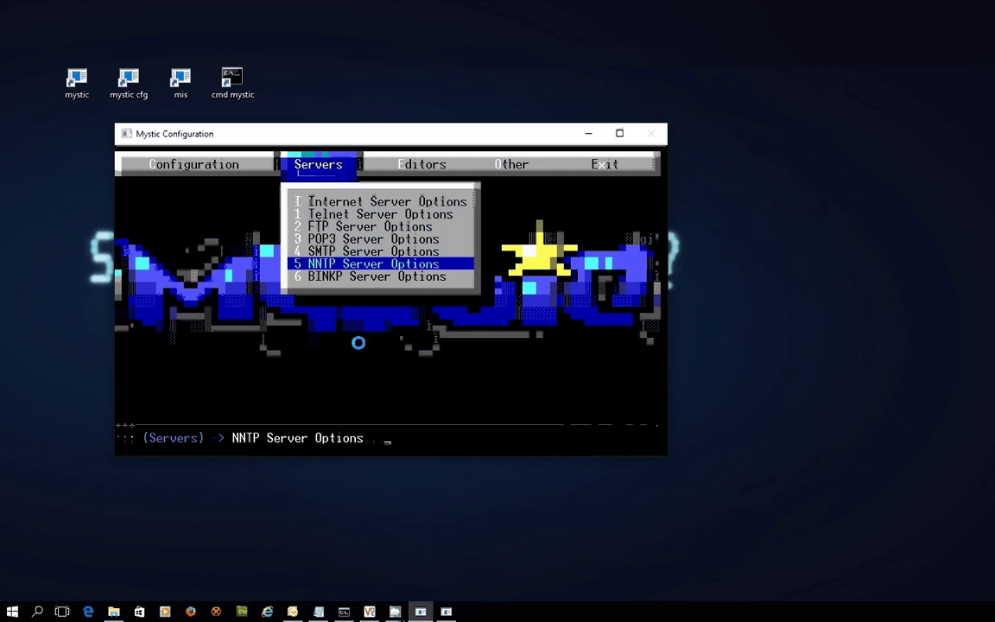
{"action": "key", "text": "Up"}
{"action": "key", "text": "Up"}
{"action": "key", "text": "Up"}
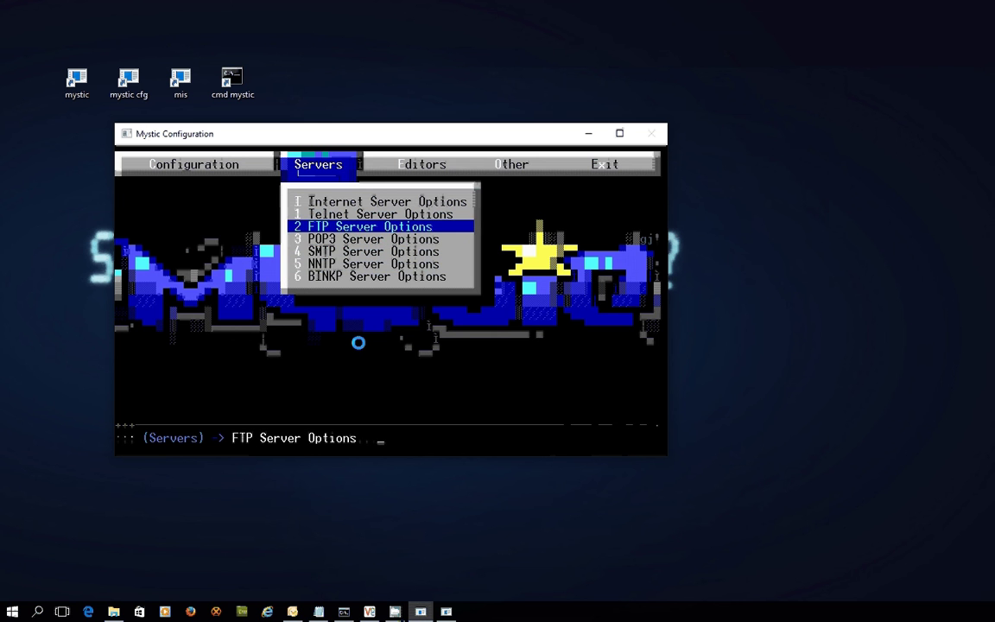
{"action": "key", "text": "Down"}
{"action": "key", "text": "Down"}
{"action": "key", "text": "Down"}
{"action": "key", "text": "Down"}
{"action": "key", "text": "Up"}
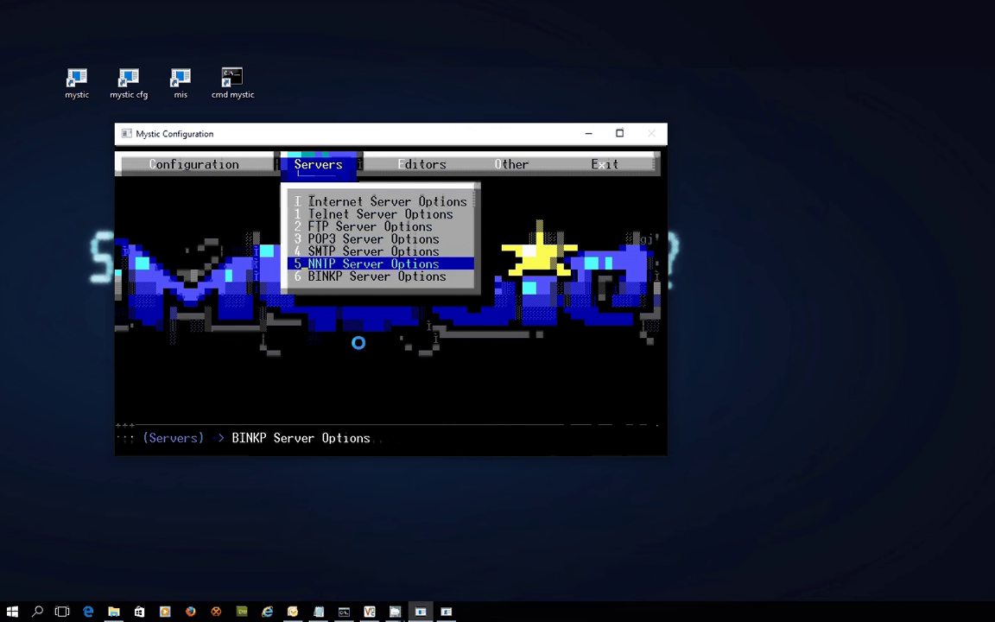
{"action": "key", "text": "Up"}
{"action": "key", "text": "Up"}
{"action": "key", "text": "Up"}
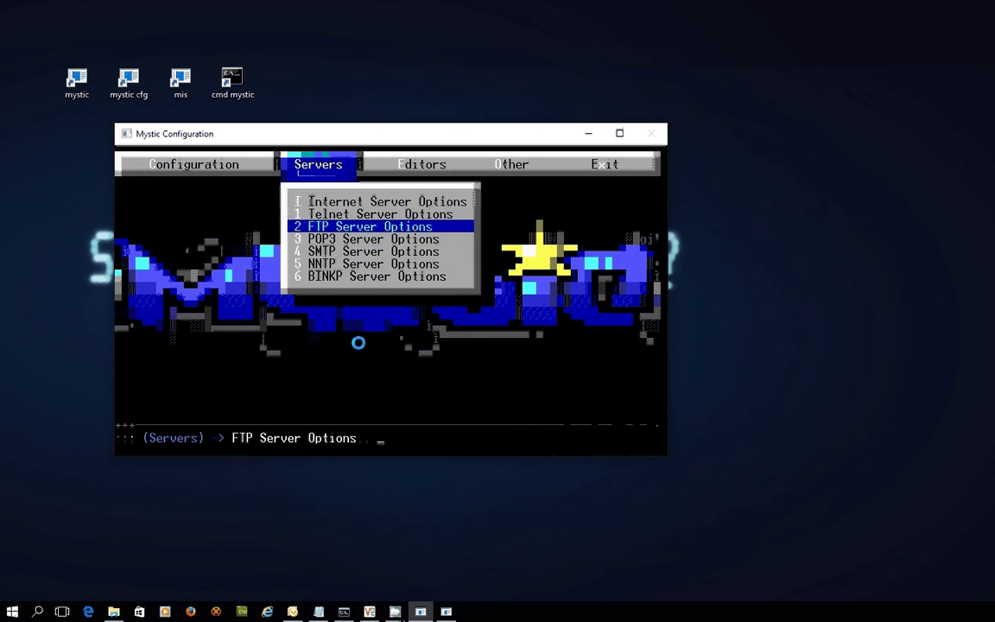
{"action": "key", "text": "Return"}
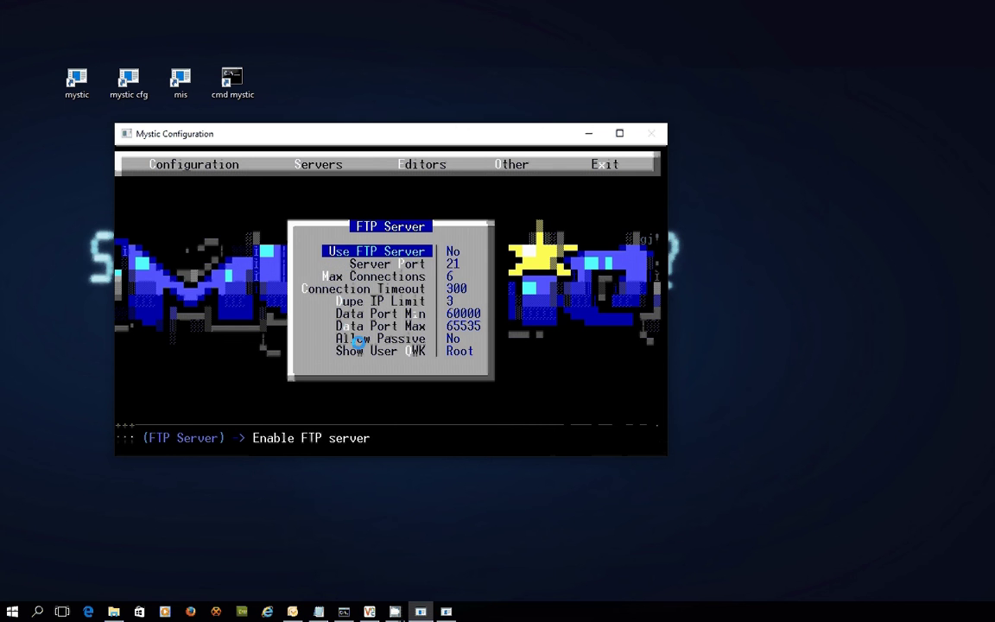
{"action": "key", "text": "Down"}
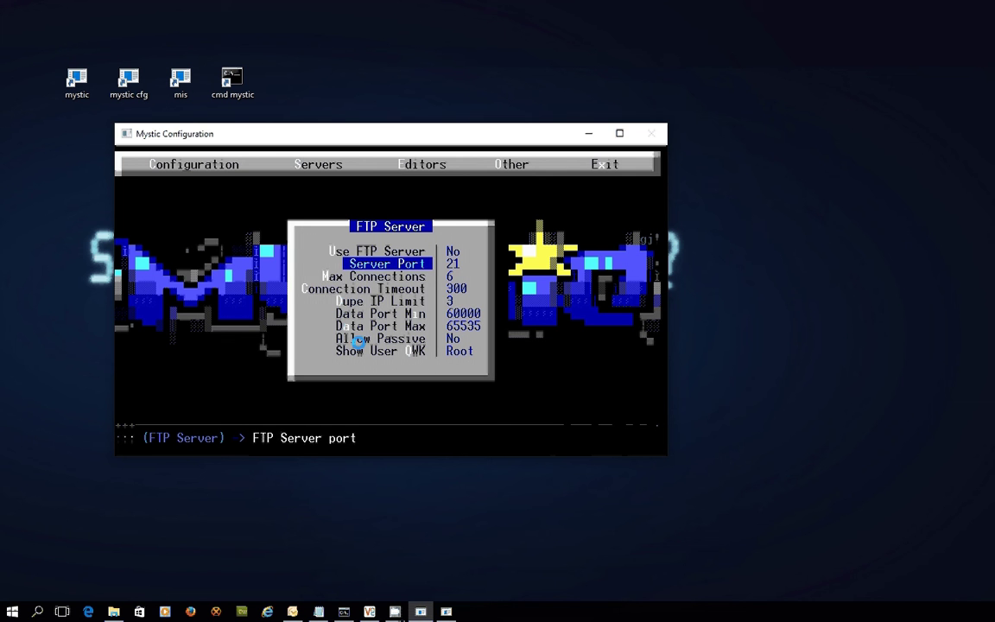
{"action": "key", "text": "Down"}
{"action": "key", "text": "Down"}
{"action": "key", "text": "Down"}
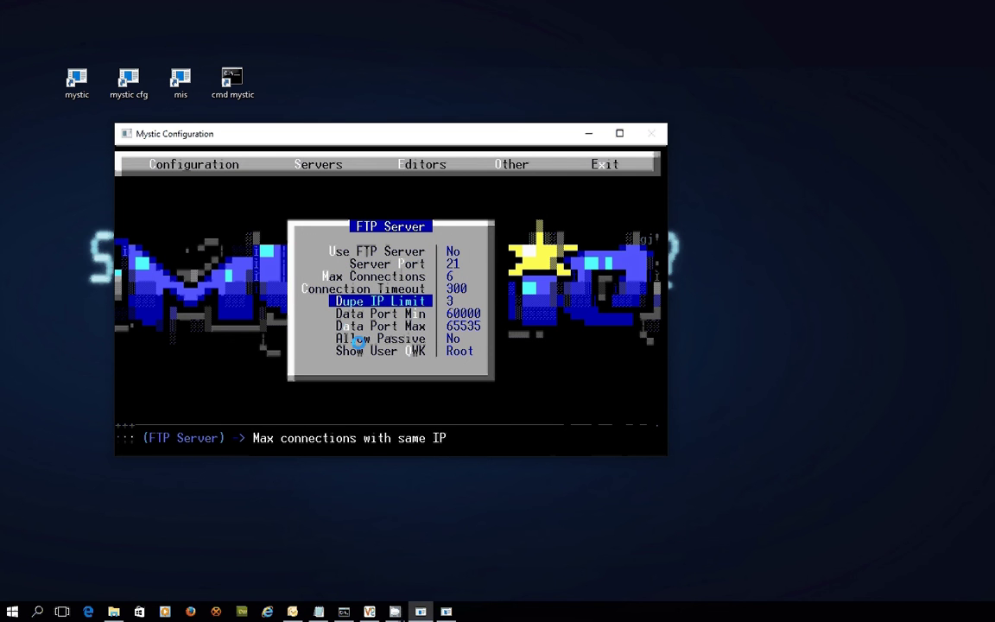
{"action": "key", "text": "Down"}
{"action": "key", "text": "Down"}
{"action": "key", "text": "Down"}
{"action": "key", "text": "Down"}
{"action": "key", "text": "Up"}
{"action": "key", "text": "Up"}
{"action": "key", "text": "Up"}
{"action": "key", "text": "Up"}
{"action": "key", "text": "Up"}
{"action": "key", "text": "Up"}
{"action": "key", "text": "Up"}
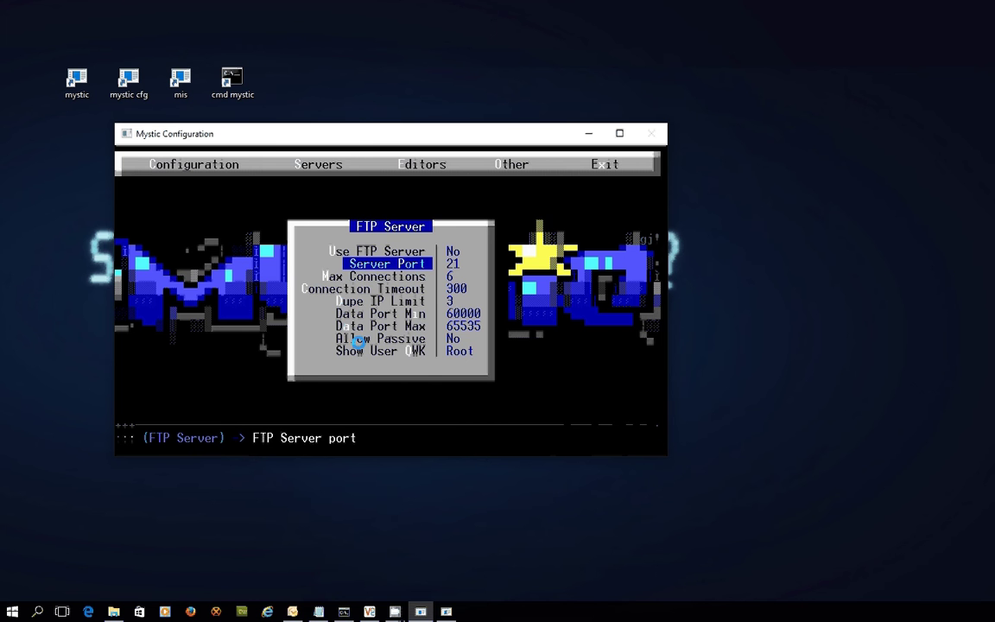
{"action": "key", "text": "Escape"}
{"action": "key", "text": "Down"}
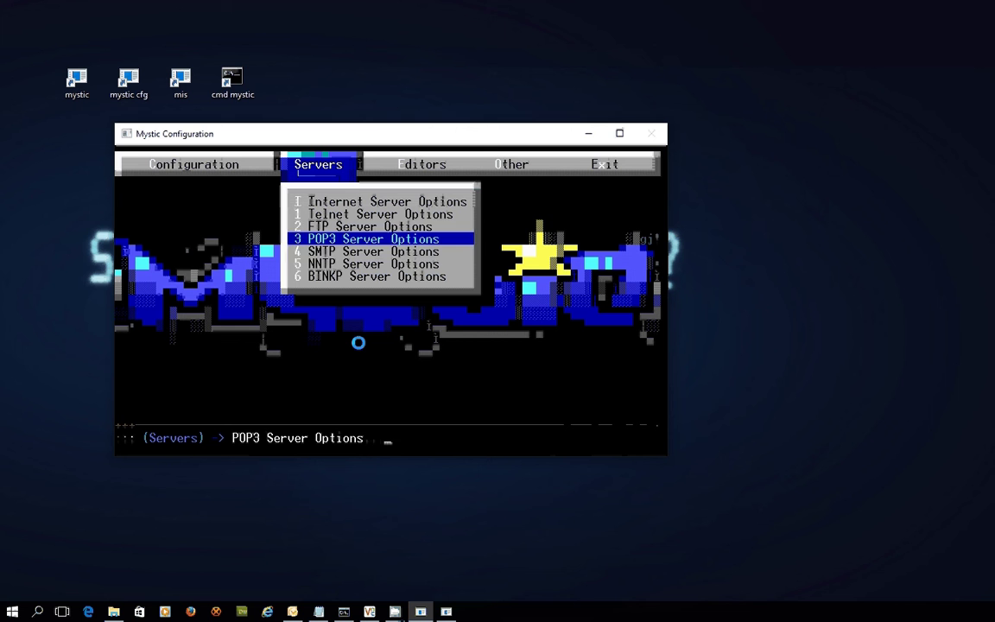
Step: Open POP3 Server Options (port 110, 4 connections) and toggle its Use Server setting
{"action": "key", "text": "Down"}
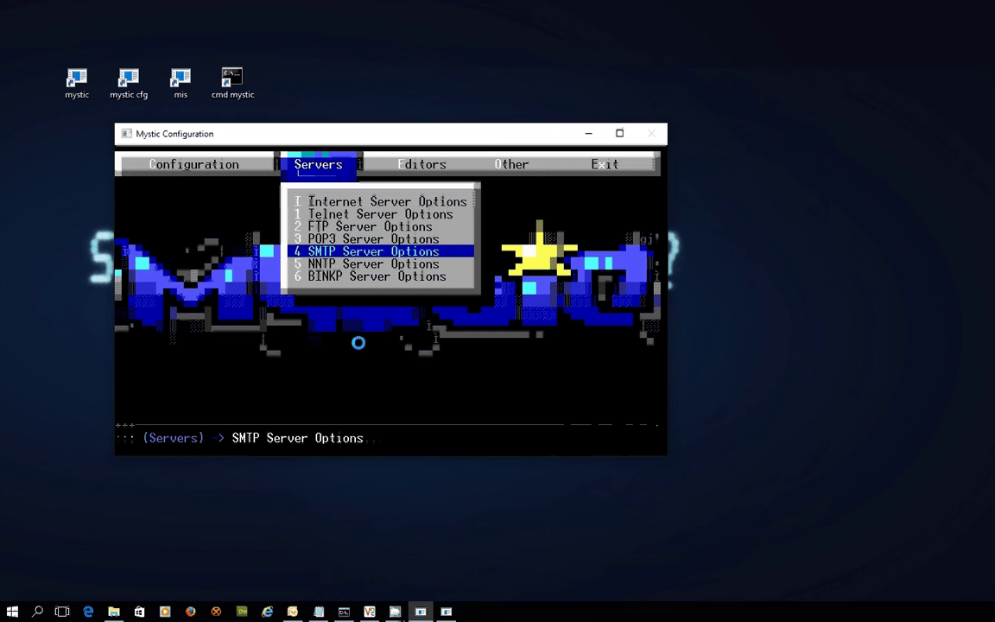
{"action": "key", "text": "Up"}
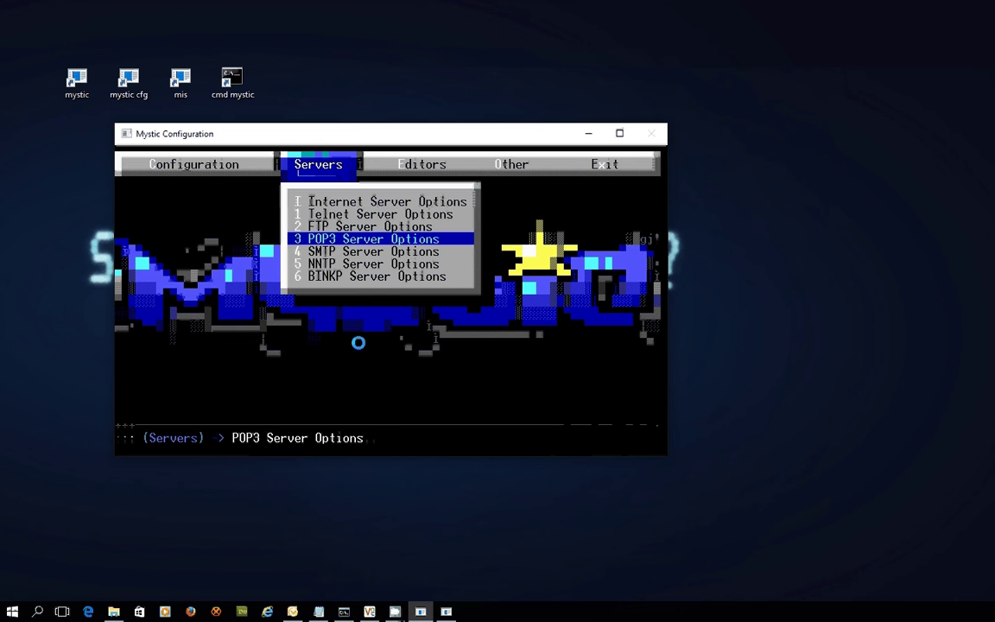
{"action": "key", "text": "Return"}
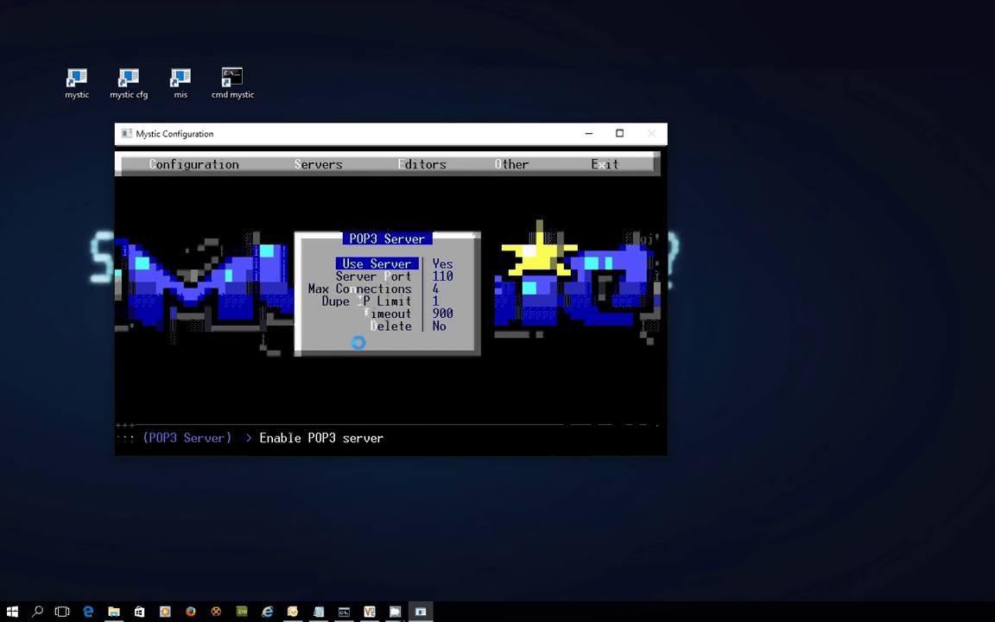
{"action": "key", "text": "Return"}
Step: Toggle the Use Server setting off in SMTP Server Options
{"action": "key", "text": "Escape"}
{"action": "key", "text": "Down"}
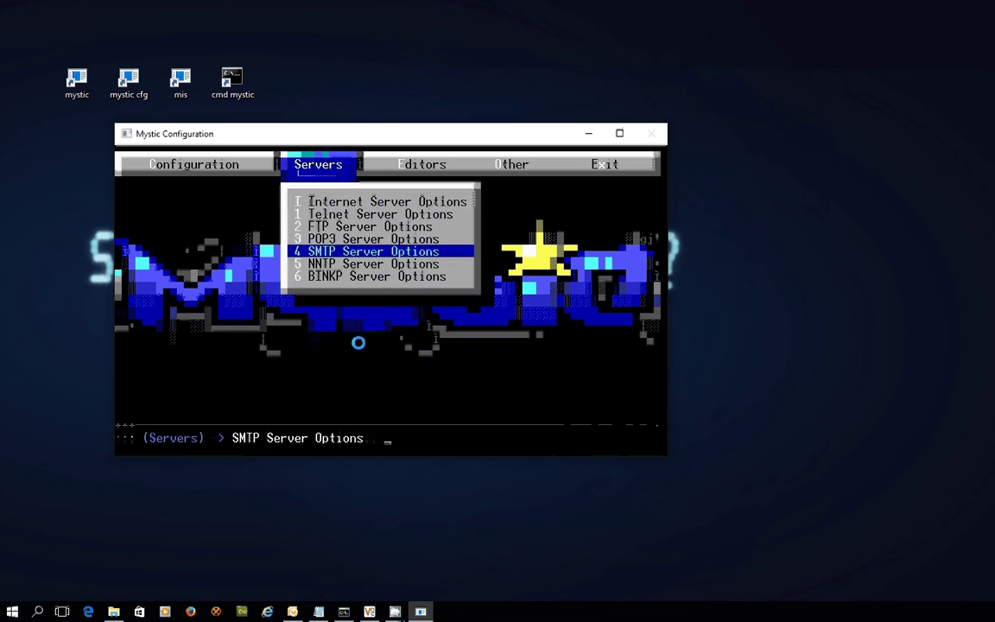
{"action": "key", "text": "Return"}
{"action": "key", "text": "Return"}
{"action": "key", "text": "Escape"}
{"action": "key", "text": "Down"}
{"action": "key", "text": "Return"}
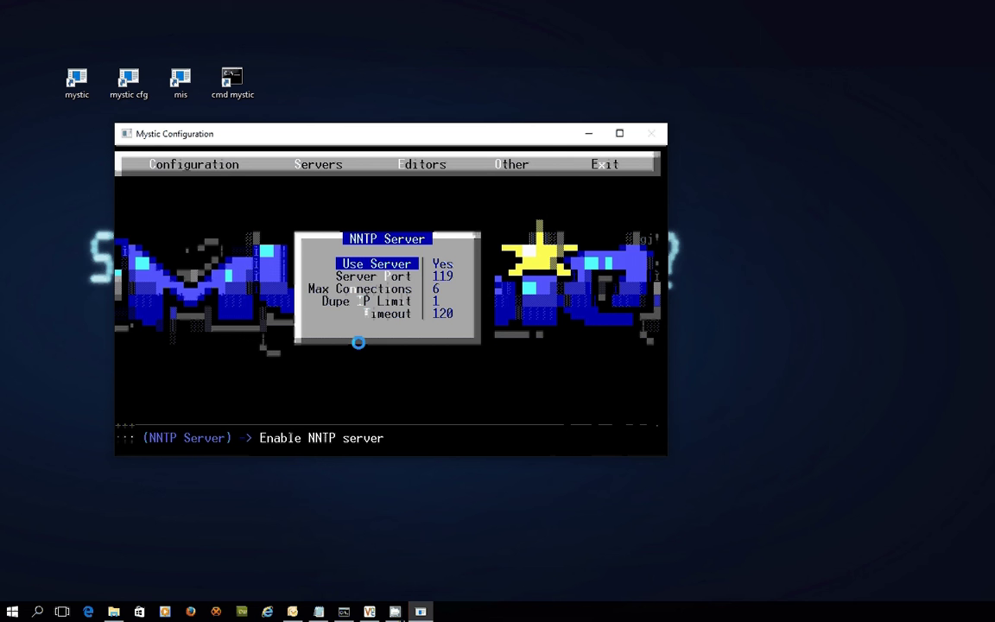
Step: Toggle the NNTP server's Use Server setting (port 119, 6 connections) and close its settings
{"action": "key", "text": "Down"}
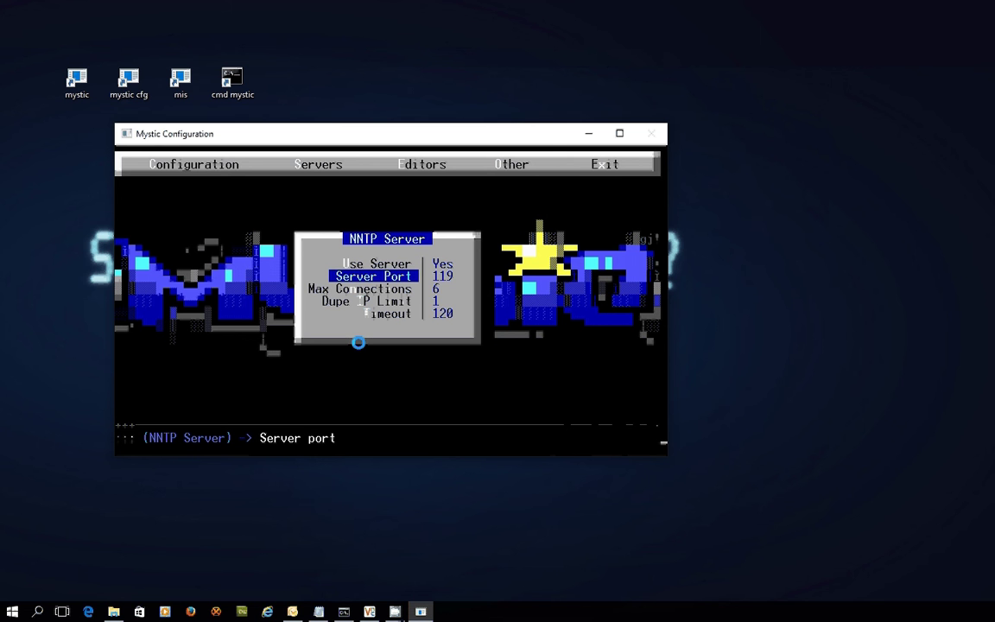
{"action": "key", "text": "Up"}
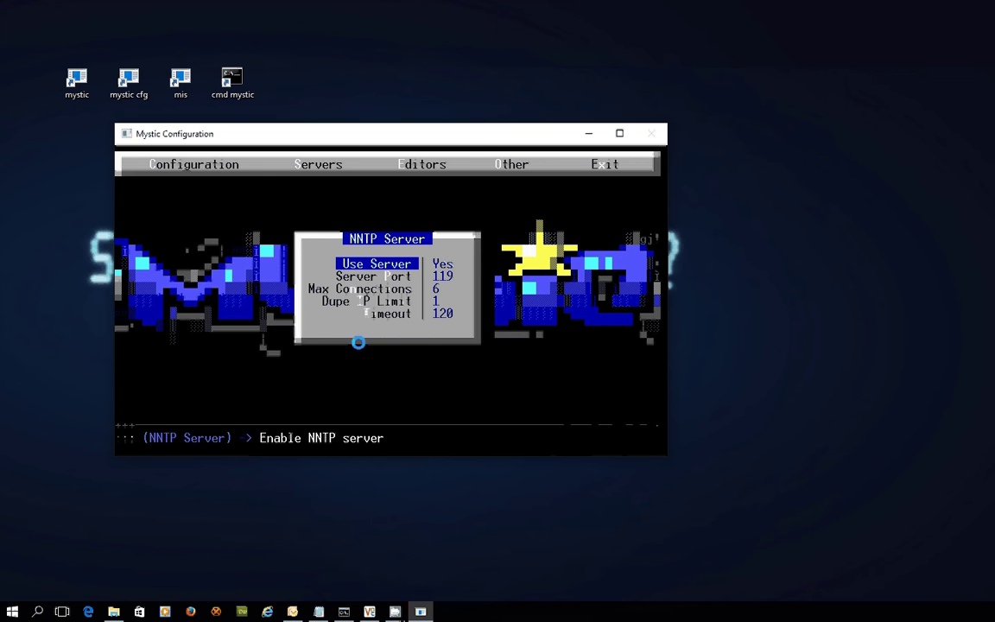
{"action": "key", "text": "Return"}
{"action": "key", "text": "Escape"}
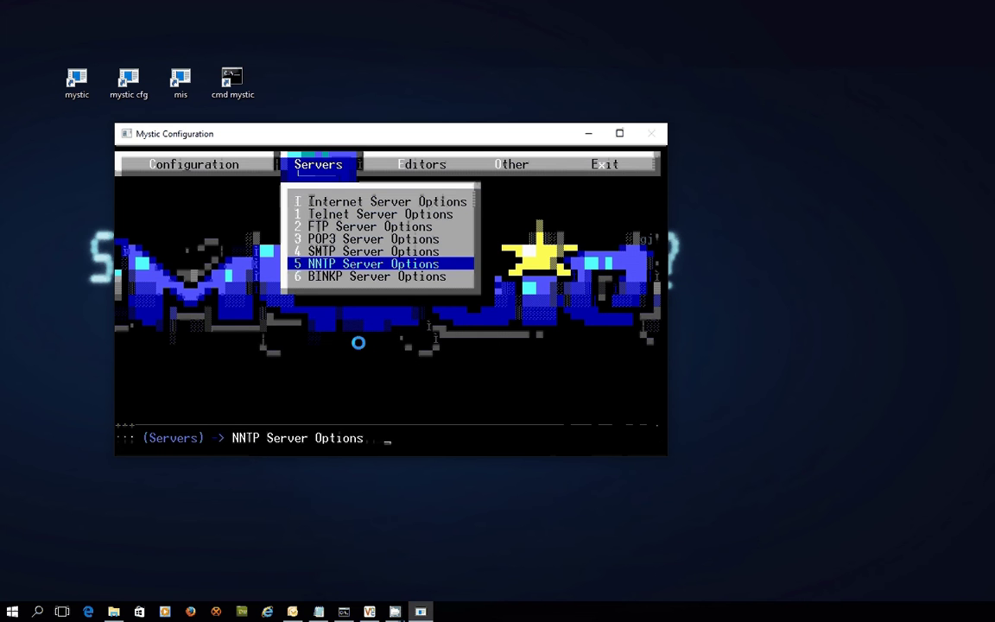
Step: Turn on the BINKP server and check its port 24554 and 60-second timeout settings
{"action": "key", "text": "Down"}
{"action": "key", "text": "Return"}
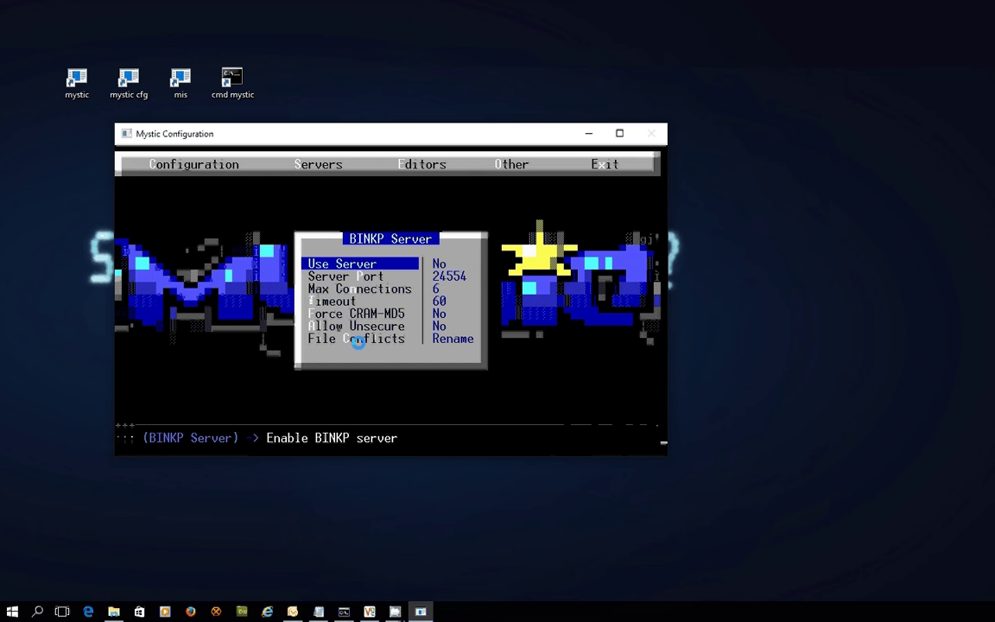
{"action": "key", "text": "Return"}
{"action": "key", "text": "Down"}
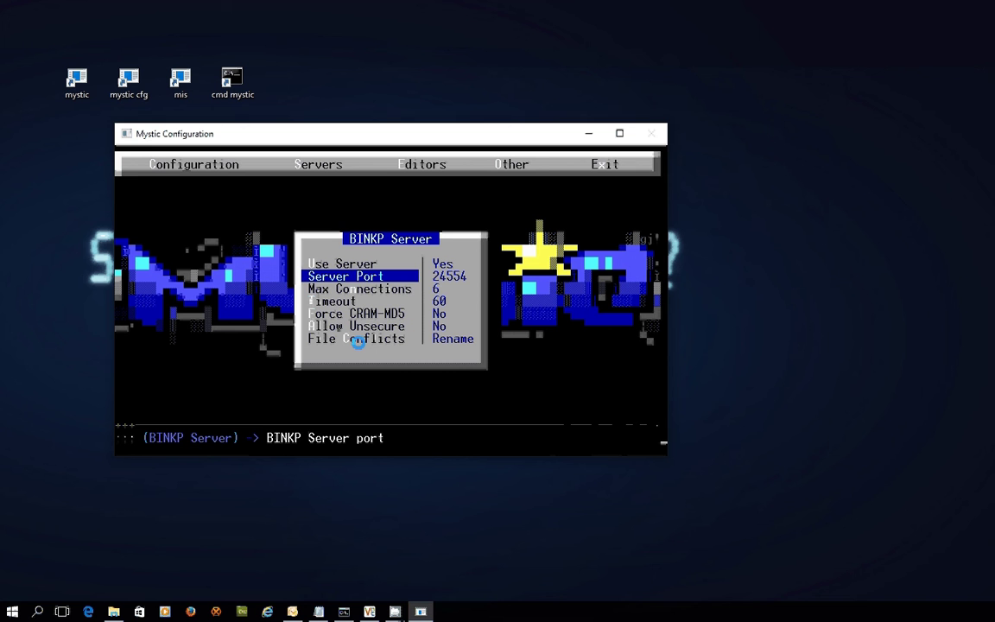
{"action": "key", "text": "Down"}
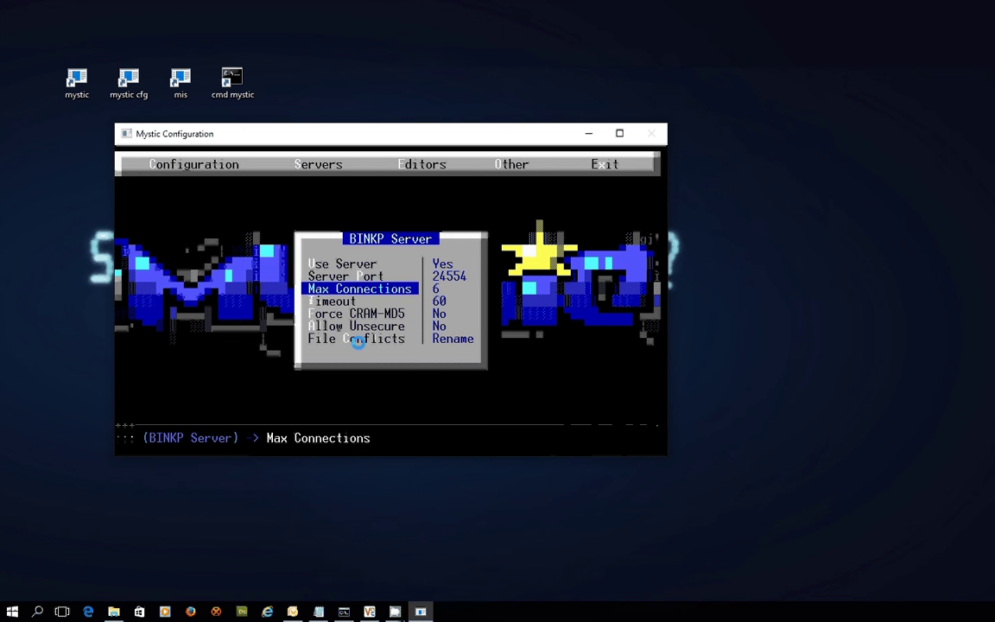
{"action": "key", "text": "Down"}
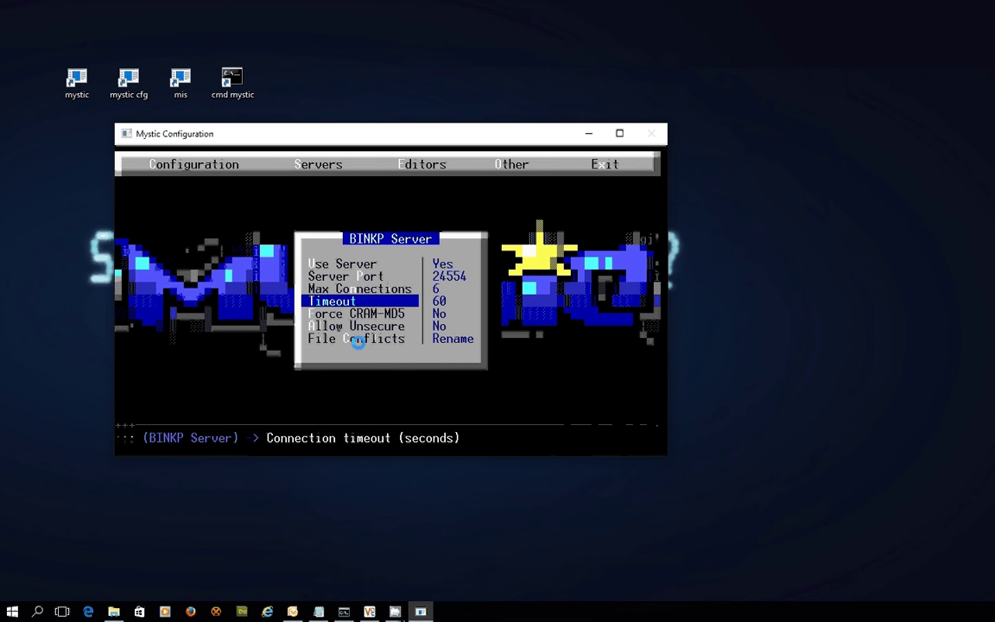
{"action": "key", "text": "Down"}
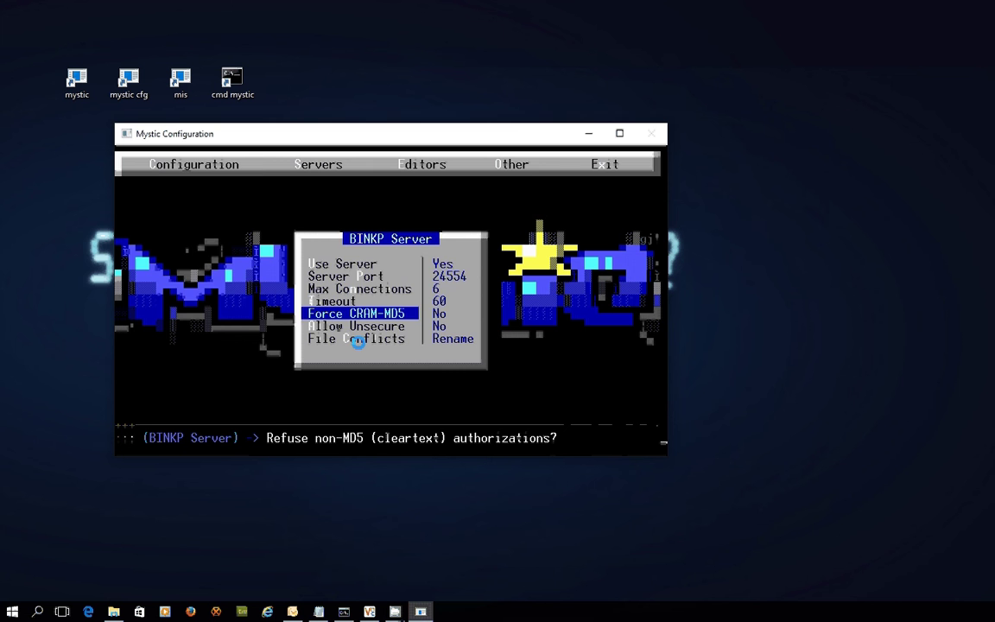
{"action": "key", "text": "Escape"}
{"action": "key", "text": "Left"}
Step: Review the fsxNet HUB node (21:1/100) BINKP session settings, confirming it uses CRAM-MD5
{"action": "key", "text": "Down"}
{"action": "key", "text": "Down"}
{"action": "key", "text": "Down"}
{"action": "key", "text": "Down"}
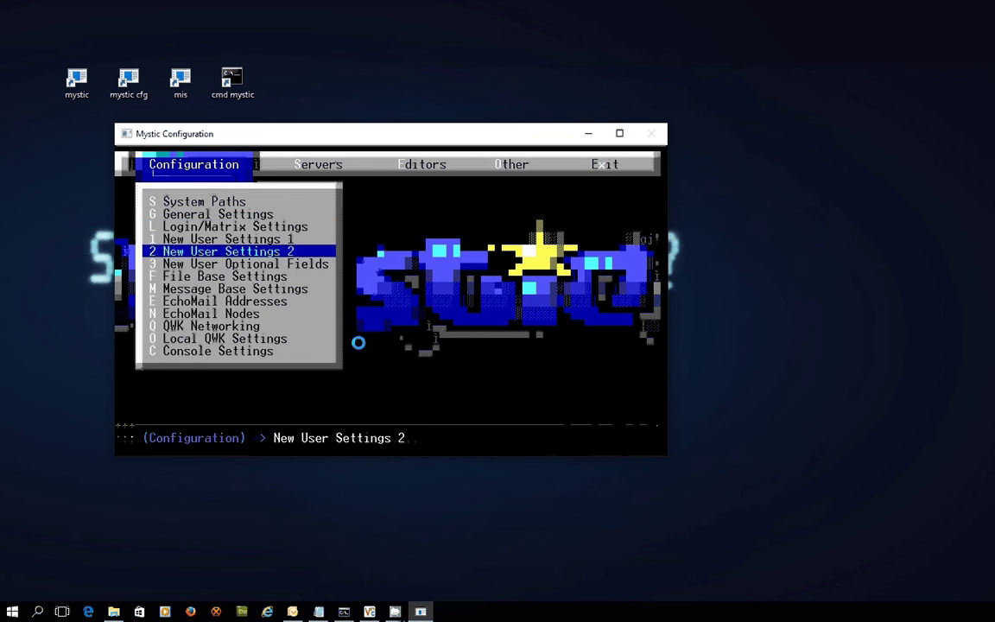
{"action": "key", "text": "Down"}
{"action": "key", "text": "Down"}
{"action": "key", "text": "Down"}
{"action": "key", "text": "Return"}
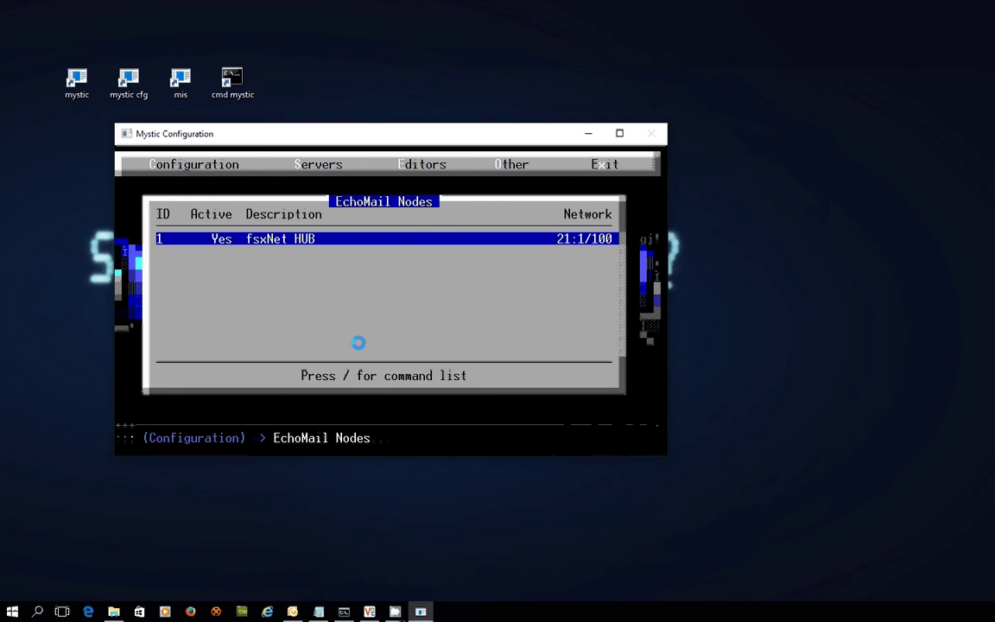
{"action": "key", "text": "Return"}
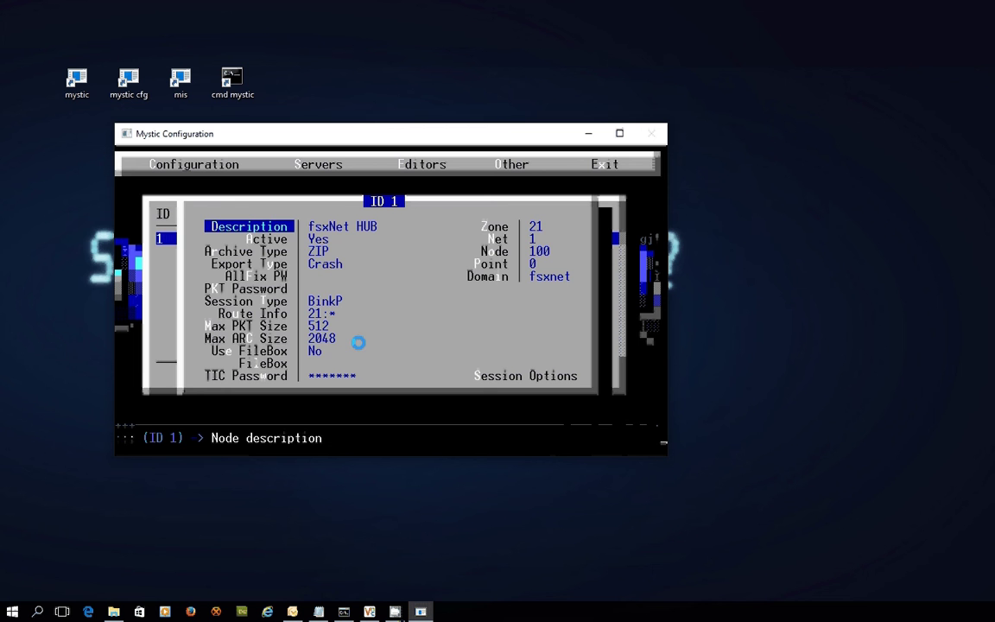
{"action": "key", "text": "s"}
{"action": "key", "text": "Down"}
{"action": "key", "text": "Down"}
{"action": "key", "text": "Down"}
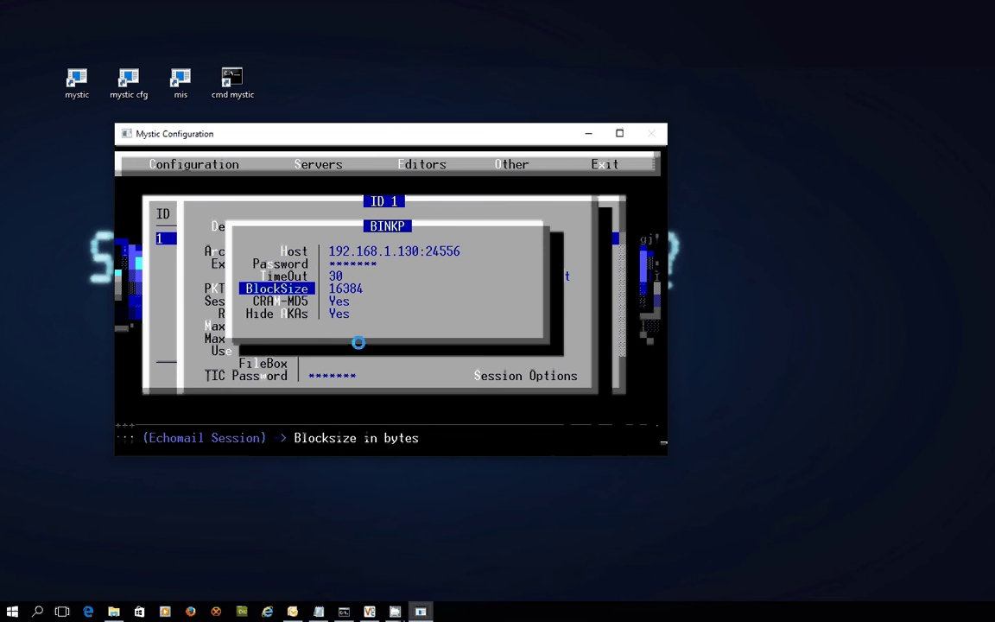
{"action": "key", "text": "Down"}
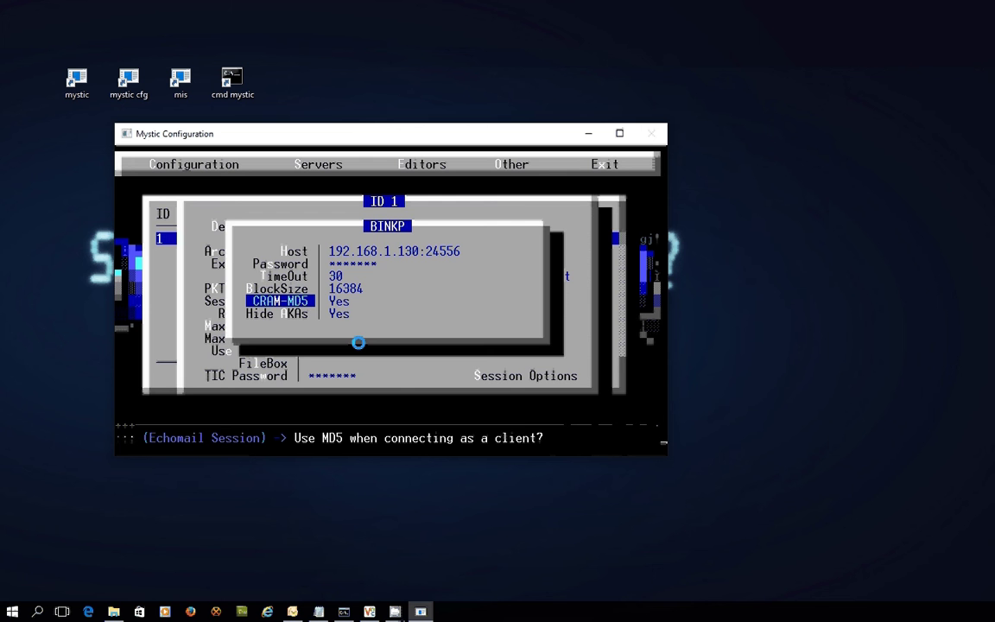
{"action": "key", "text": "Escape"}
{"action": "key", "text": "Escape"}
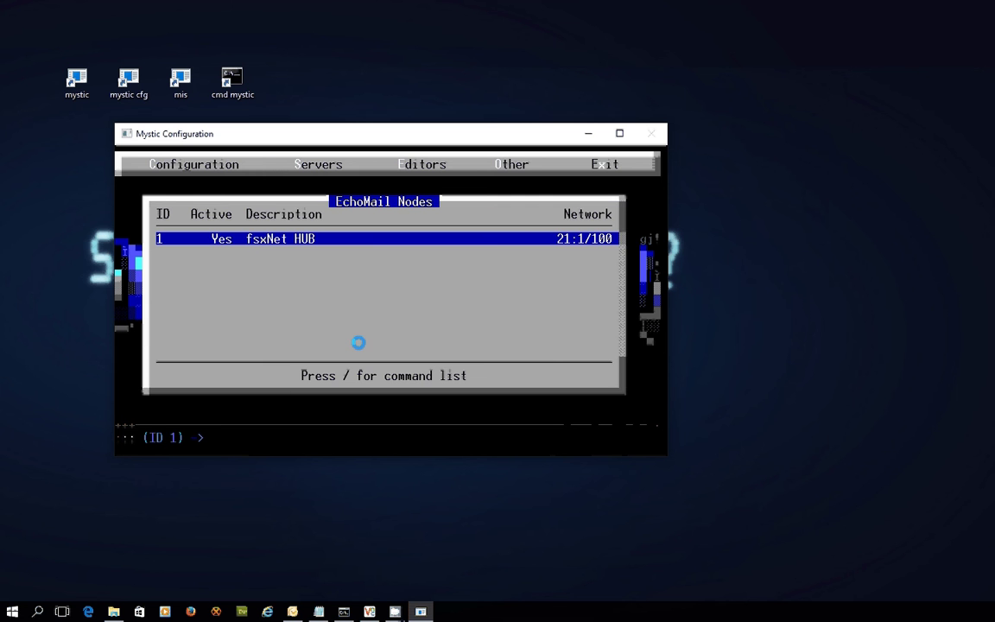
{"action": "key", "text": "Escape"}
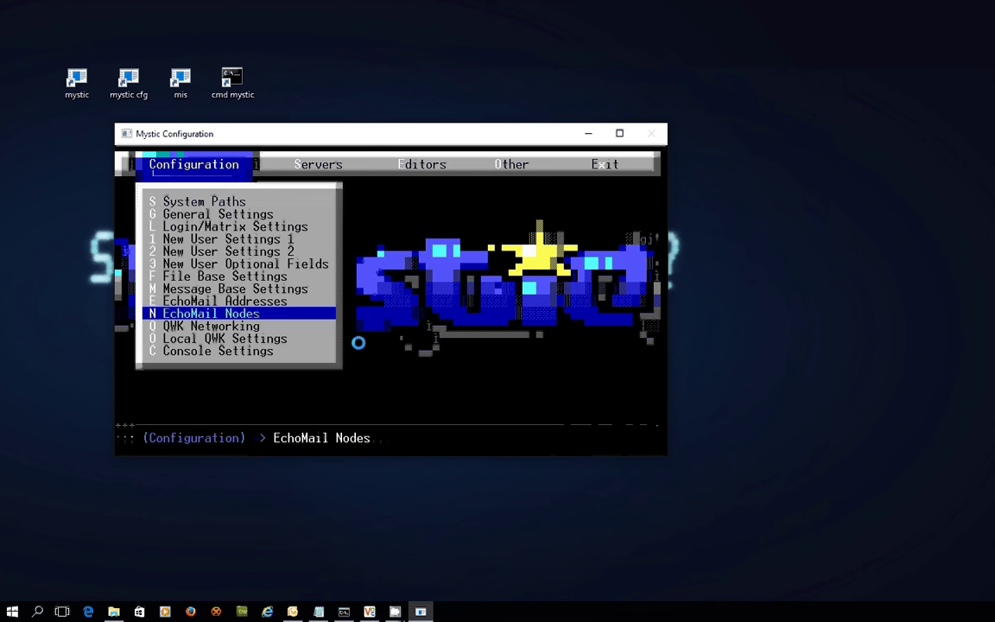
Step: Set Allow Unsecure to Yes in the BINKP server options, keeping Force CRAM-MD5 off
{"action": "key", "text": "Right"}
{"action": "key", "text": "Return"}
{"action": "key", "text": "Down"}
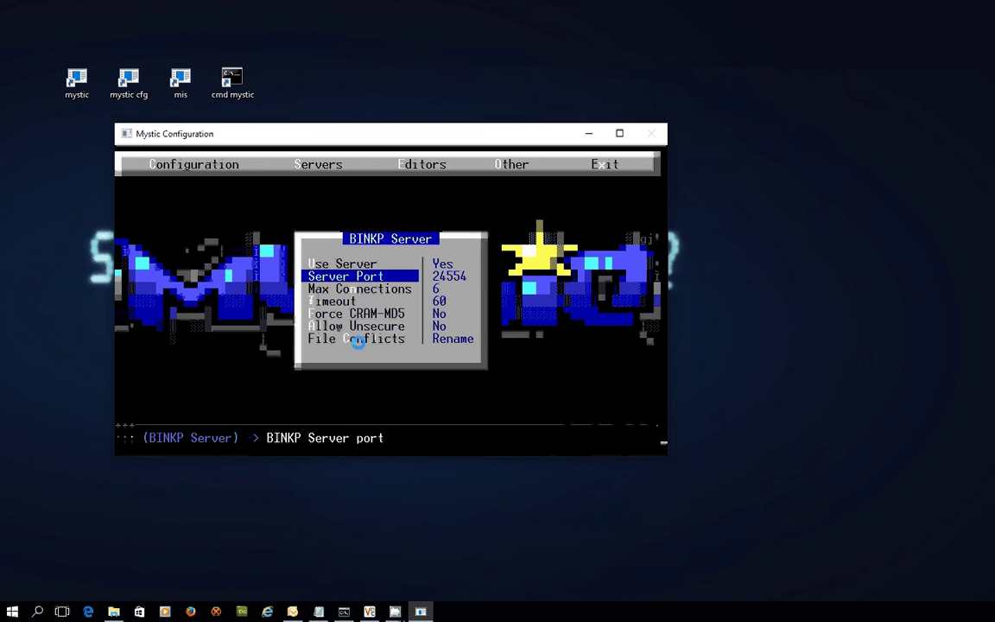
{"action": "key", "text": "Down"}
{"action": "key", "text": "Down"}
{"action": "key", "text": "Down"}
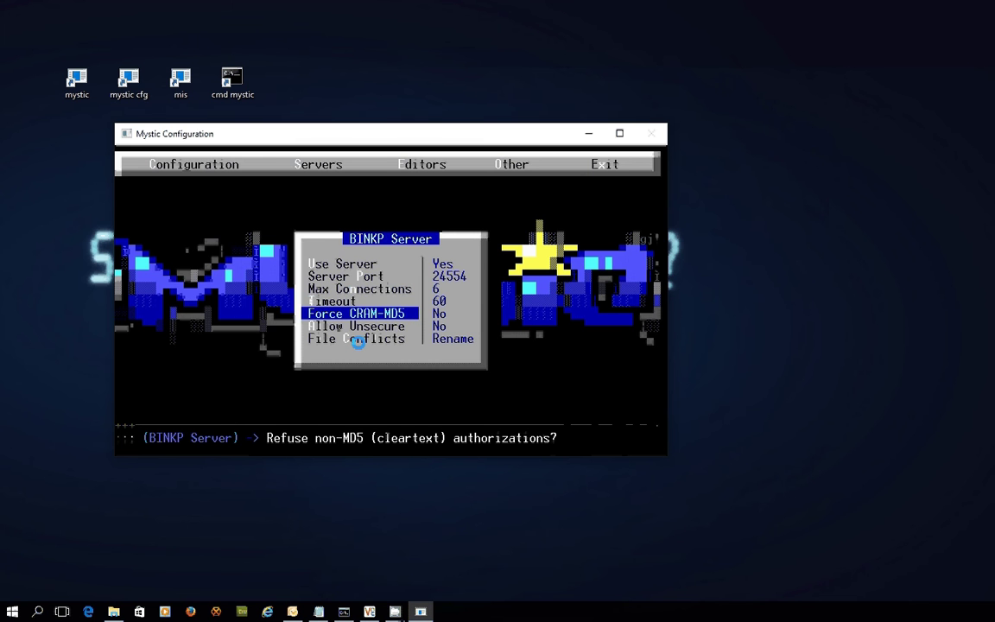
{"action": "key", "text": "Down"}
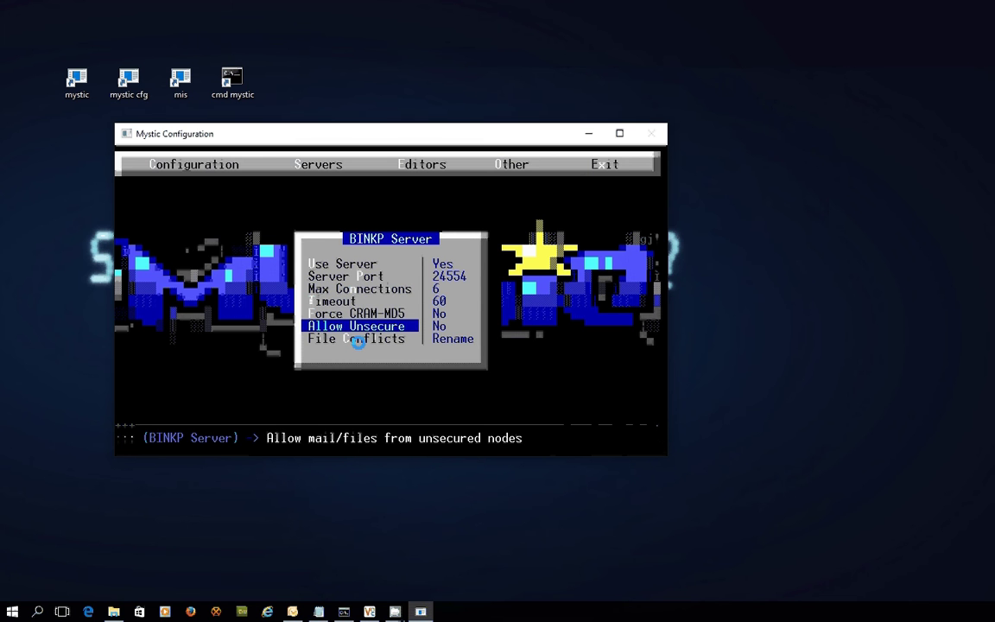
{"action": "key", "text": "Return"}
{"action": "key", "text": "Down"}
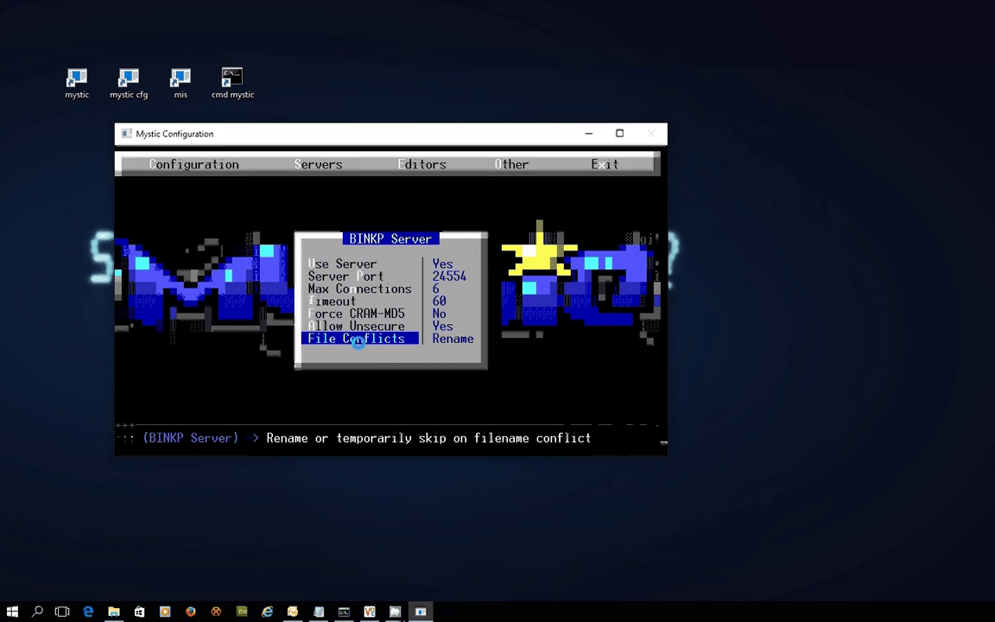
{"action": "key", "text": "Escape"}
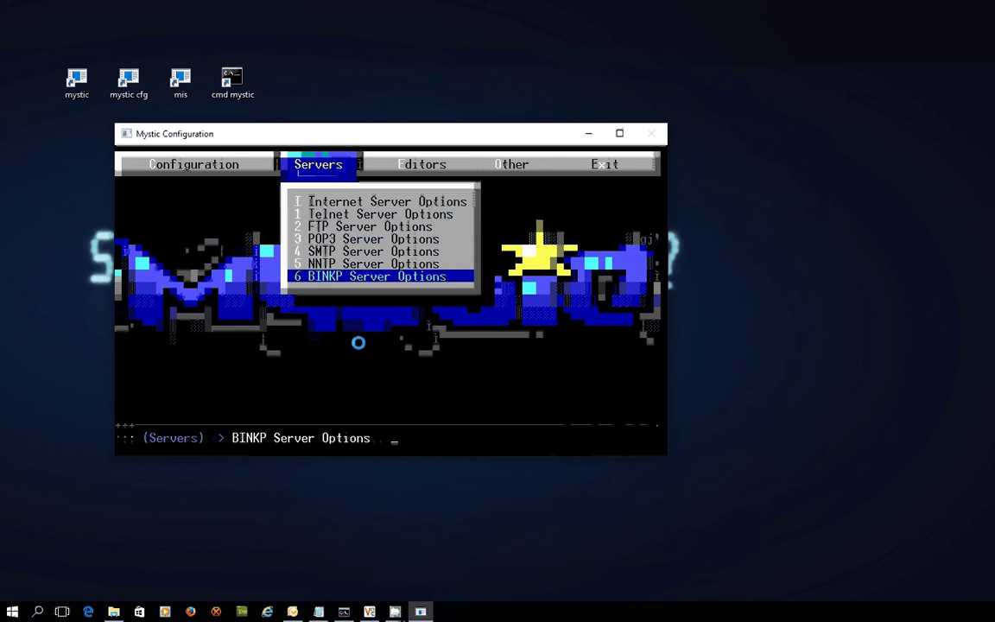
Step: Exit configuration and start the Mystic Internet Server, answering NO at the shutdown prompt
{"action": "key", "text": "Escape"}
{"action": "key", "text": "Escape"}
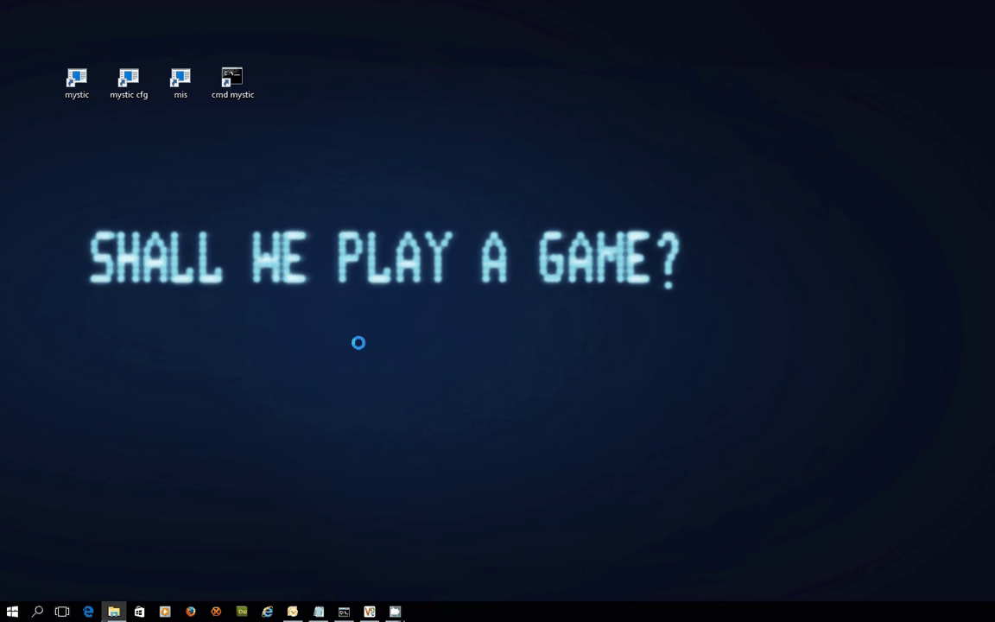
{"action": "double_click", "coordinate": [129, 82]}
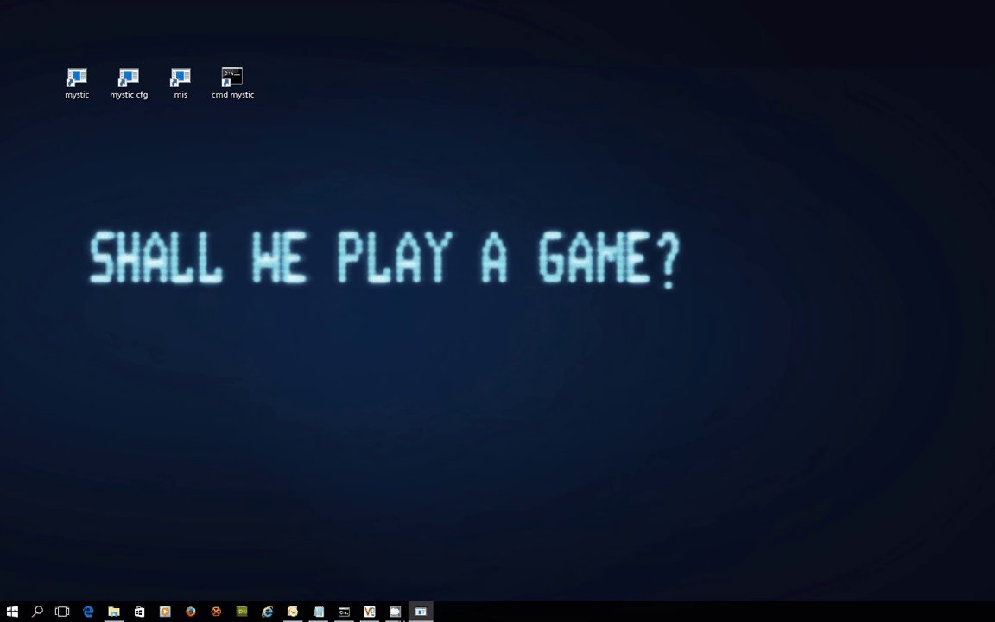
{"action": "left_click_drag", "start_coordinate": [524, 87], "coordinate": [474, 113]}
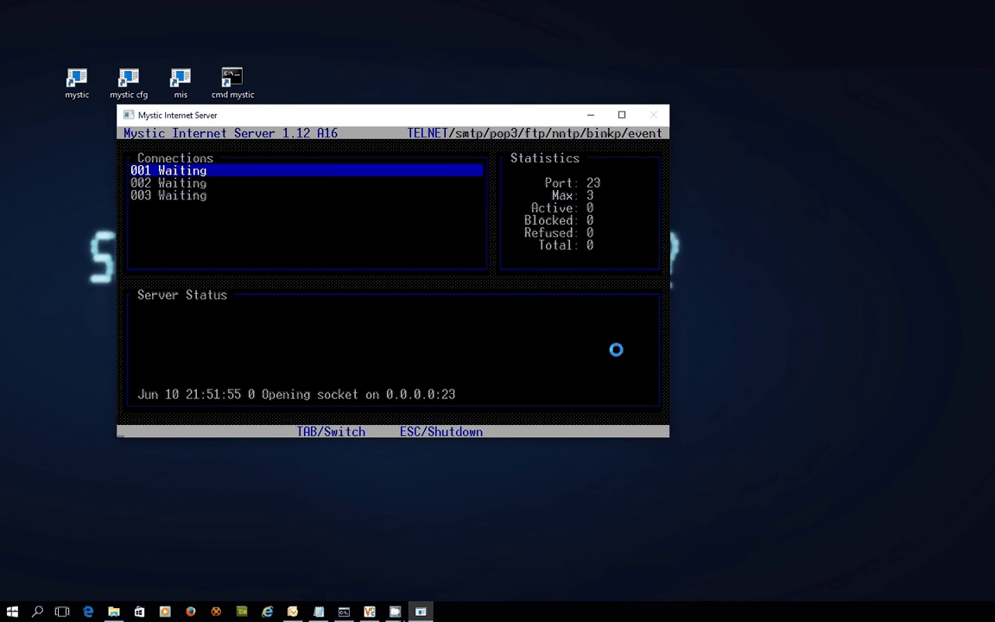
{"action": "key", "text": "Escape"}
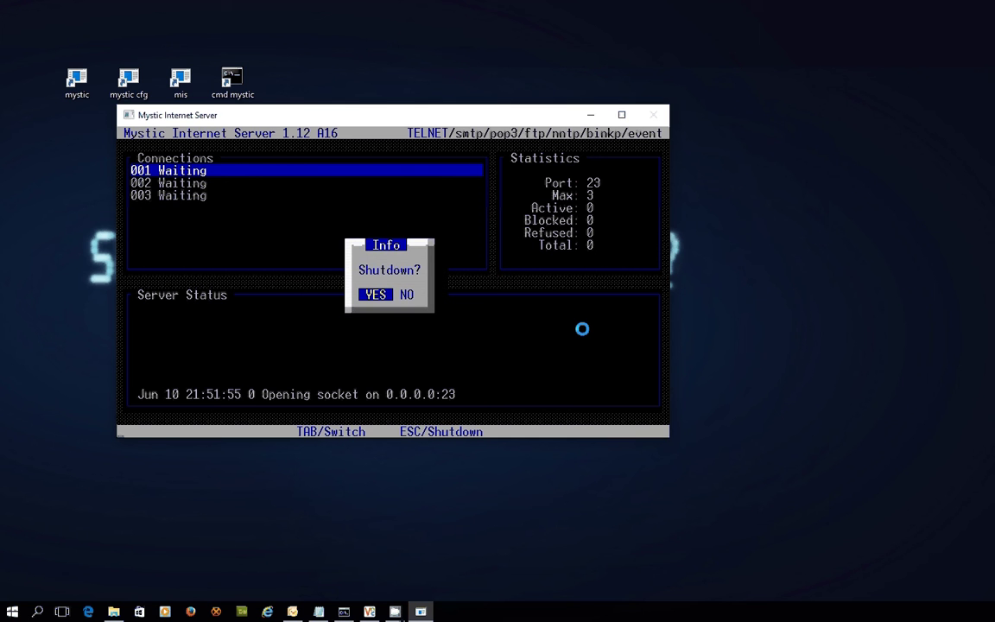
{"action": "key", "text": "Right"}
{"action": "key", "text": "Return"}
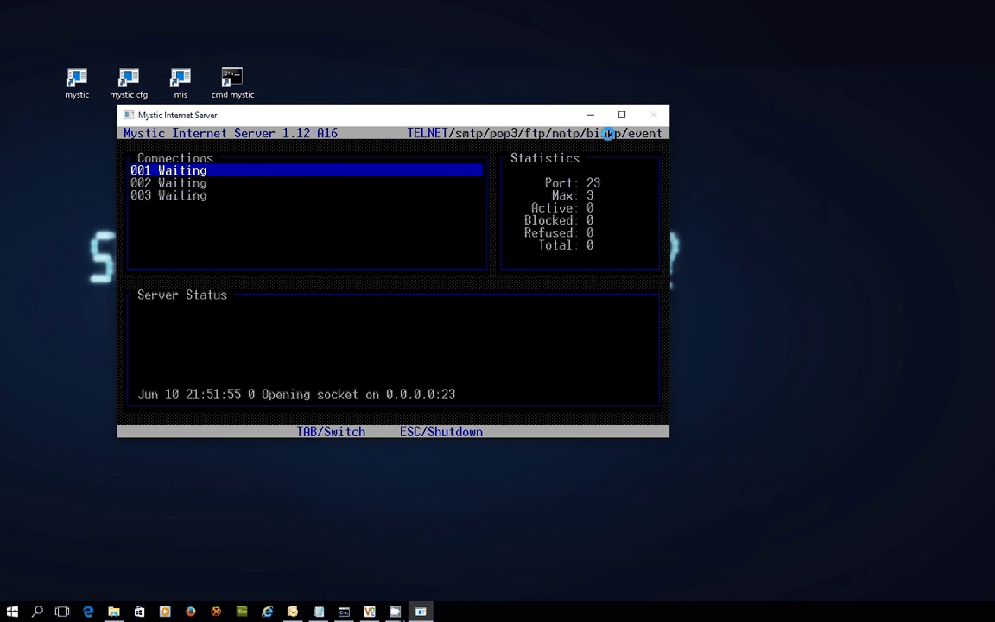
Step: Check the BINKP status on port 24554 and the empty event queue, then confirm shutdown
{"action": "key", "text": "Tab"}
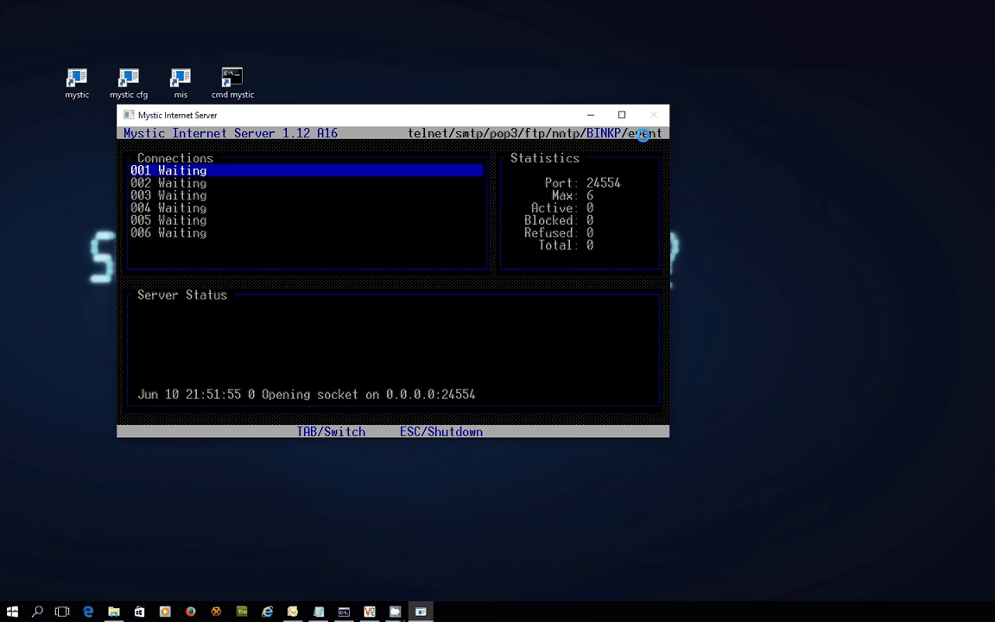
{"action": "key", "text": "Tab"}
{"action": "key", "text": "Tab"}
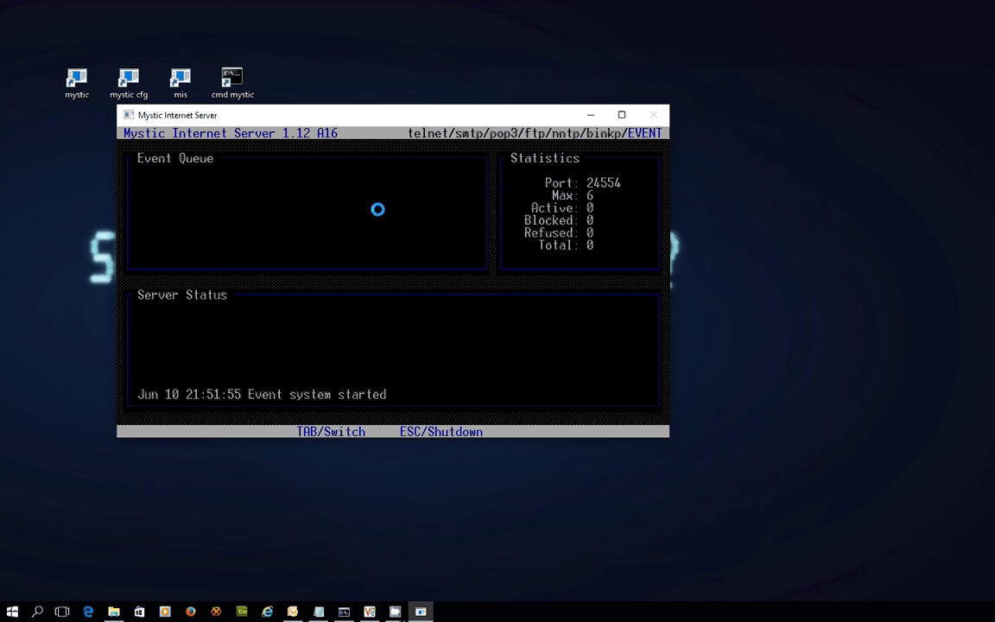
{"action": "key", "text": "Tab"}
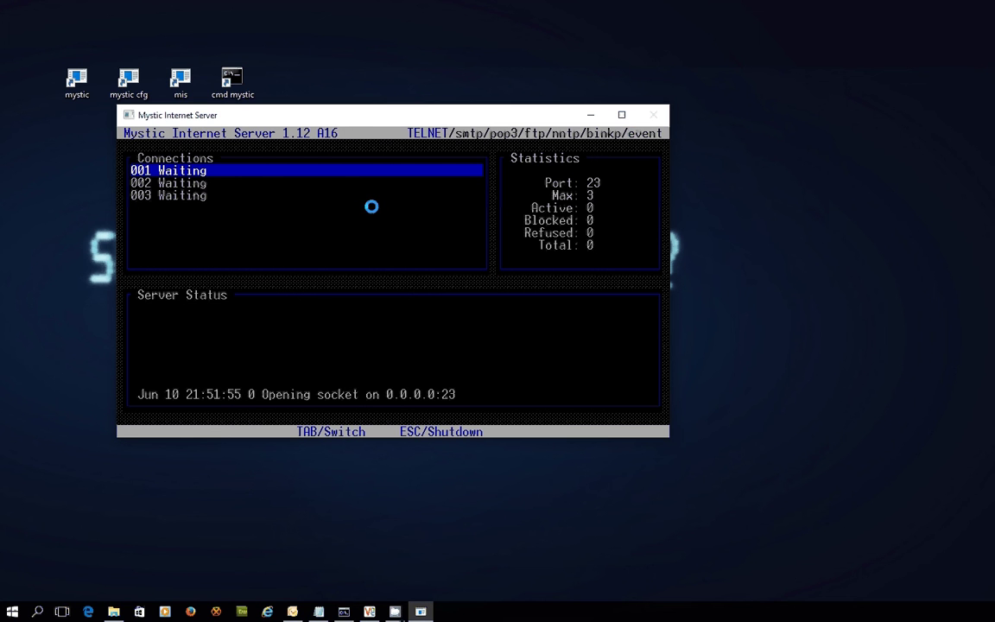
{"action": "key", "text": "Escape"}
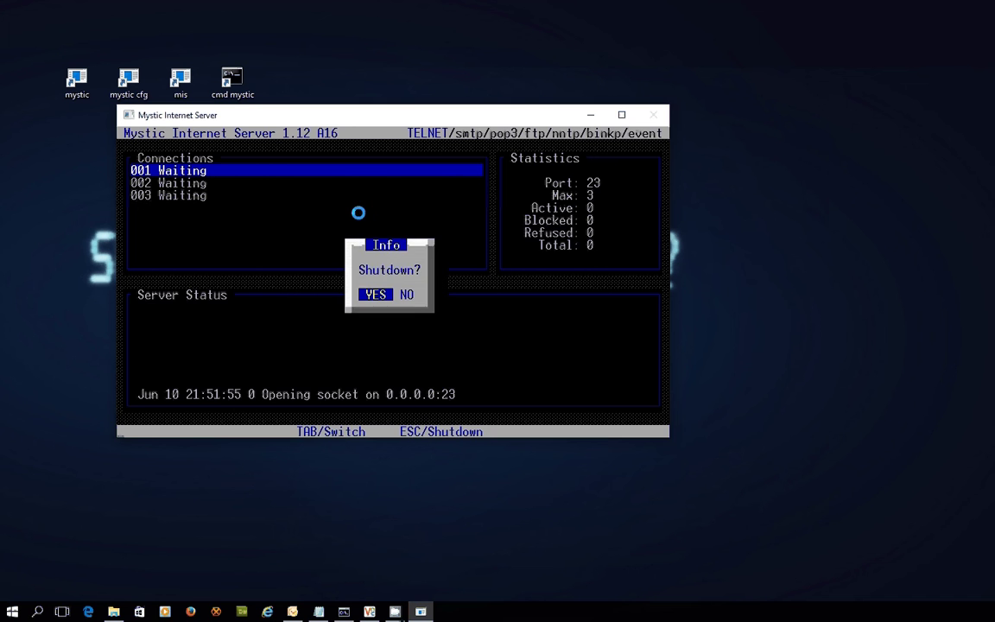
{"action": "key", "text": "Return"}
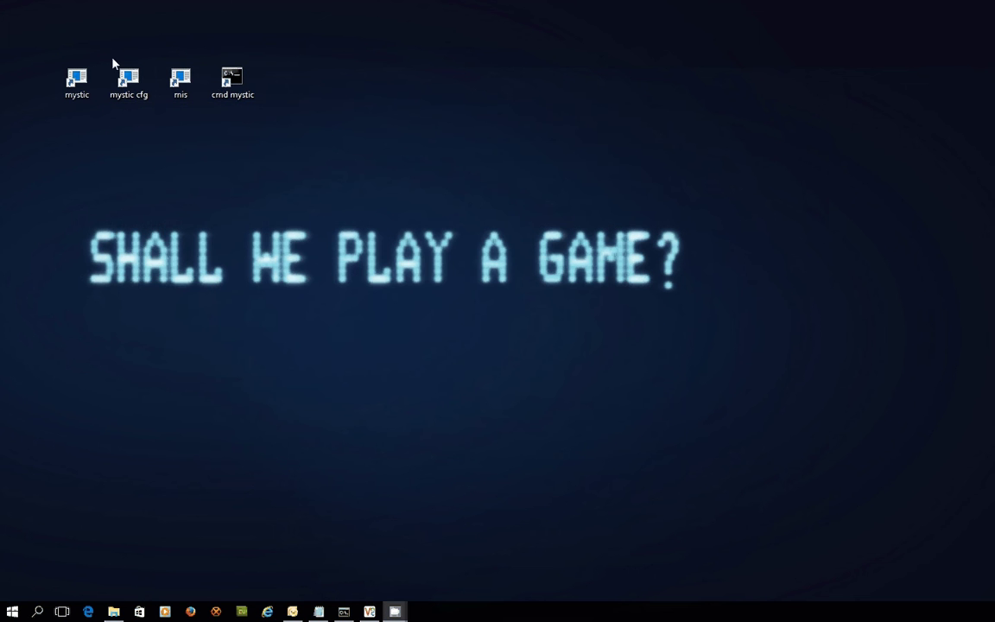
Step: Launch mystic cfg, open the Event Editor and move down to the Send outbound echomail event
{"action": "double_click", "coordinate": [131, 84]}
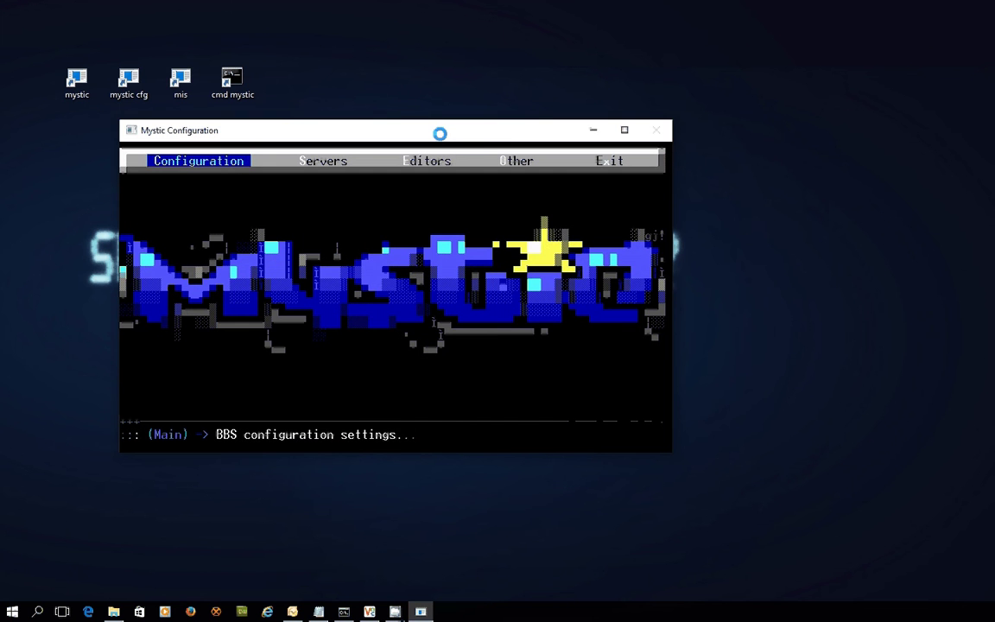
{"action": "key", "text": "Right"}
{"action": "key", "text": "Right"}
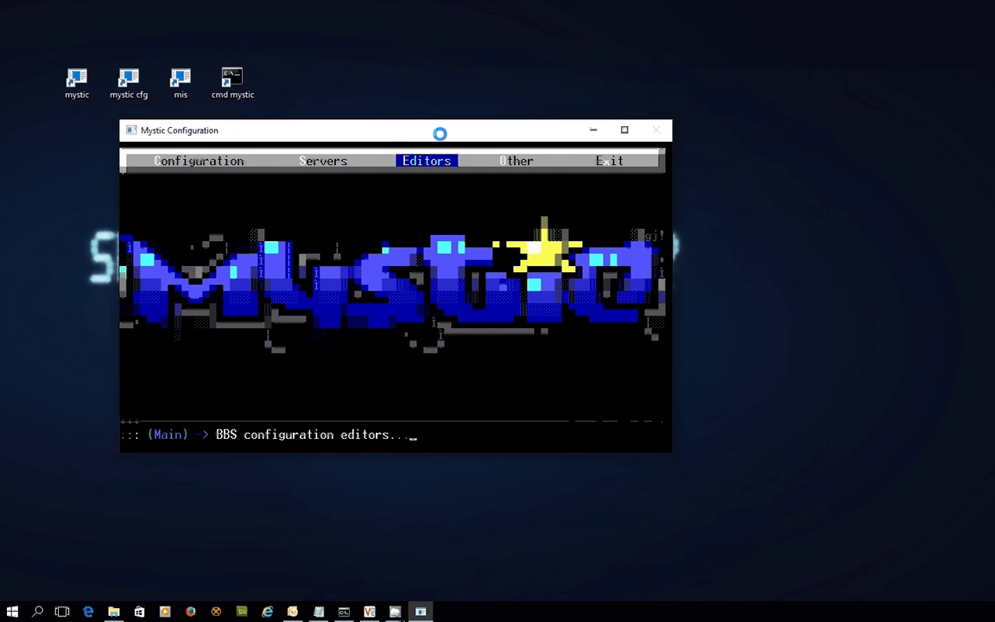
{"action": "key", "text": "Return"}
{"action": "key", "text": "Down"}
{"action": "key", "text": "Down"}
{"action": "key", "text": "Down"}
{"action": "key", "text": "Down"}
{"action": "key", "text": "Down"}
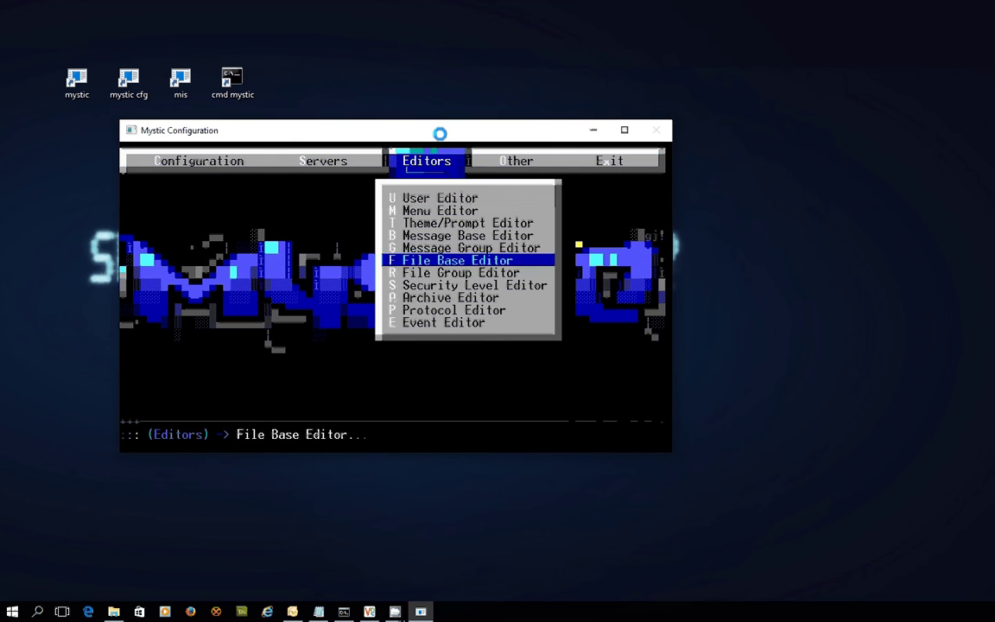
{"action": "key", "text": "Down"}
{"action": "key", "text": "Down"}
{"action": "key", "text": "Down"}
{"action": "key", "text": "Down"}
{"action": "key", "text": "Down"}
{"action": "key", "text": "Return"}
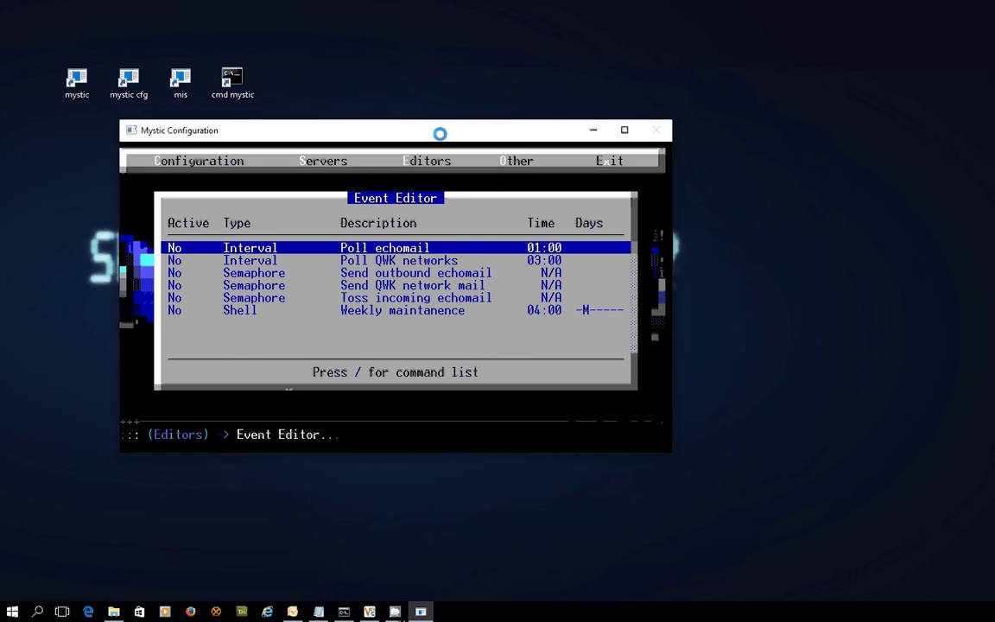
{"action": "key", "text": "Down"}
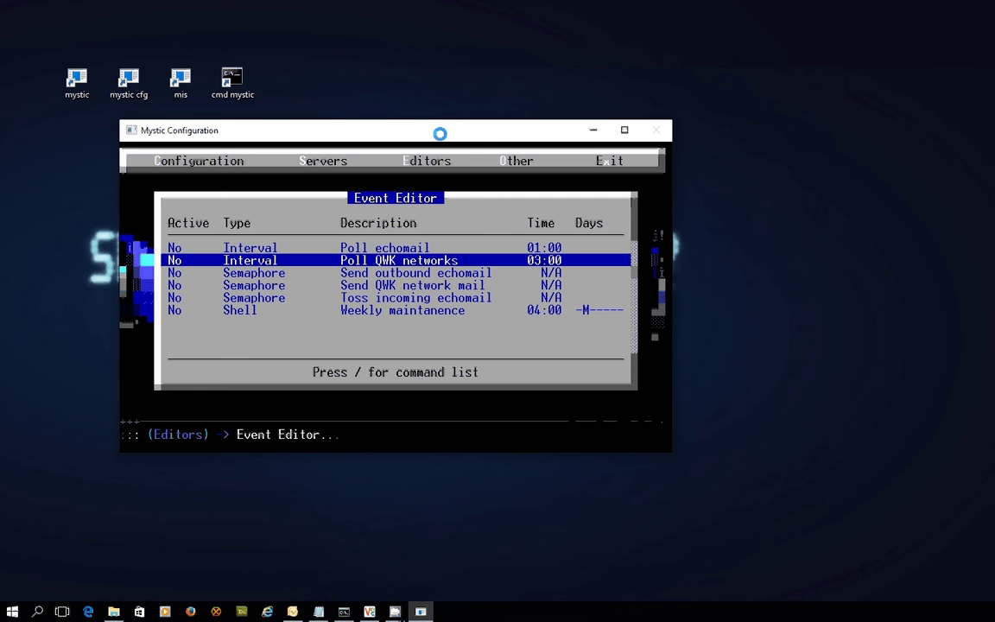
{"action": "key", "text": "Down"}
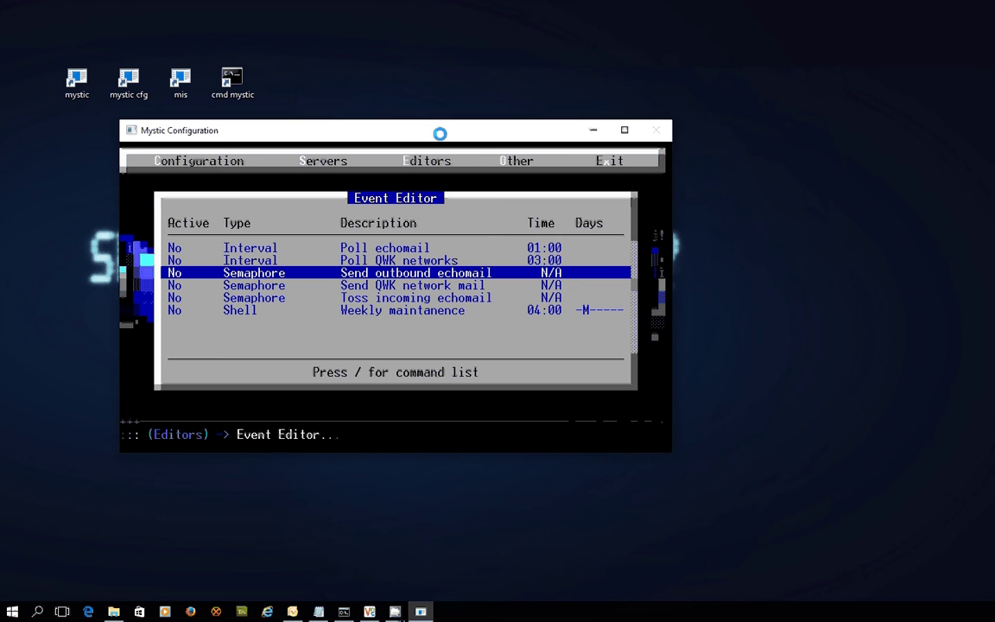
Step: Start a local BBS node and browse File Explorer to C:\mystic\semaphore, which holds netmail.out
{"action": "left_click", "coordinate": [82, 84]}
{"action": "double_click", "coordinate": [82, 84]}
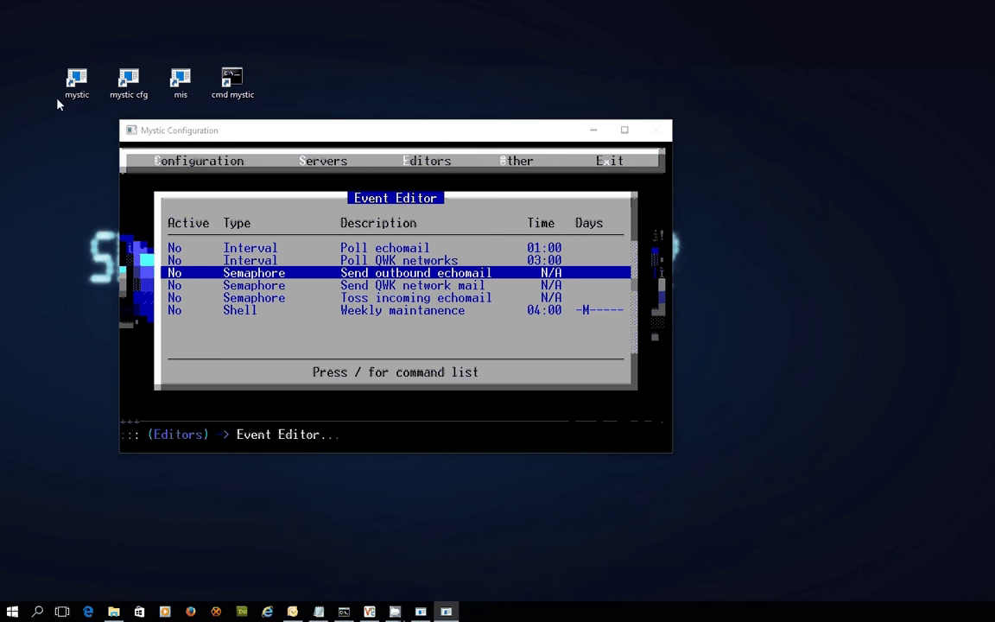
{"action": "left_click_drag", "start_coordinate": [468, 111], "coordinate": [465, 110]}
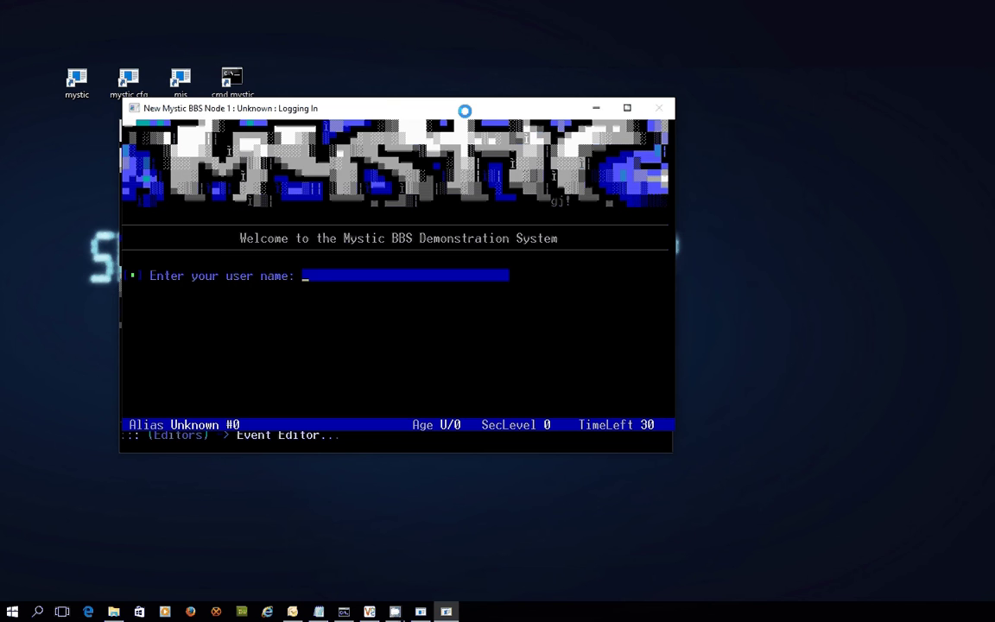
{"action": "left_click", "coordinate": [111, 611]}
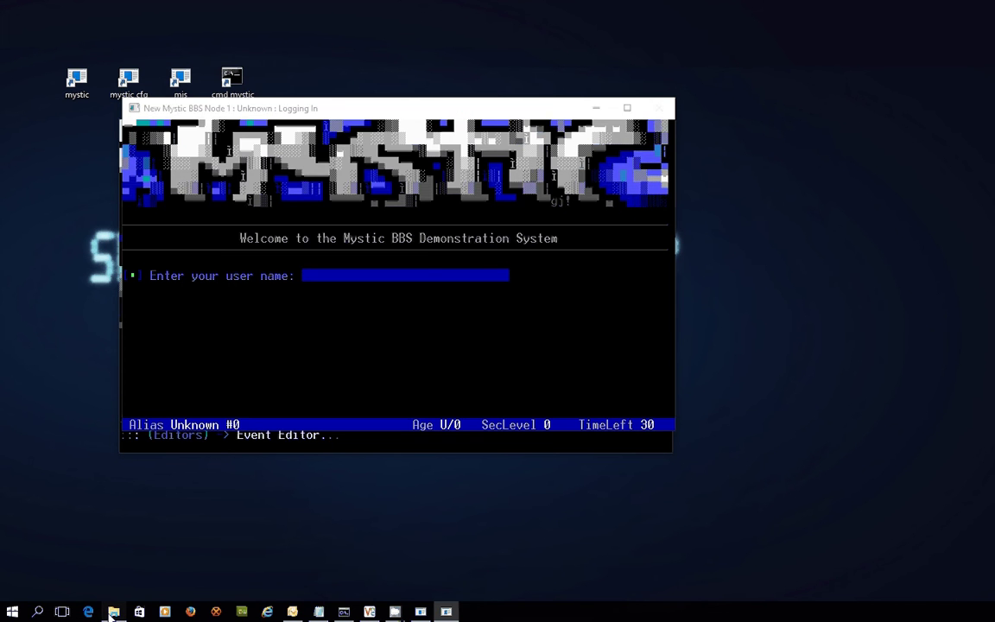
{"action": "left_click", "coordinate": [386, 120]}
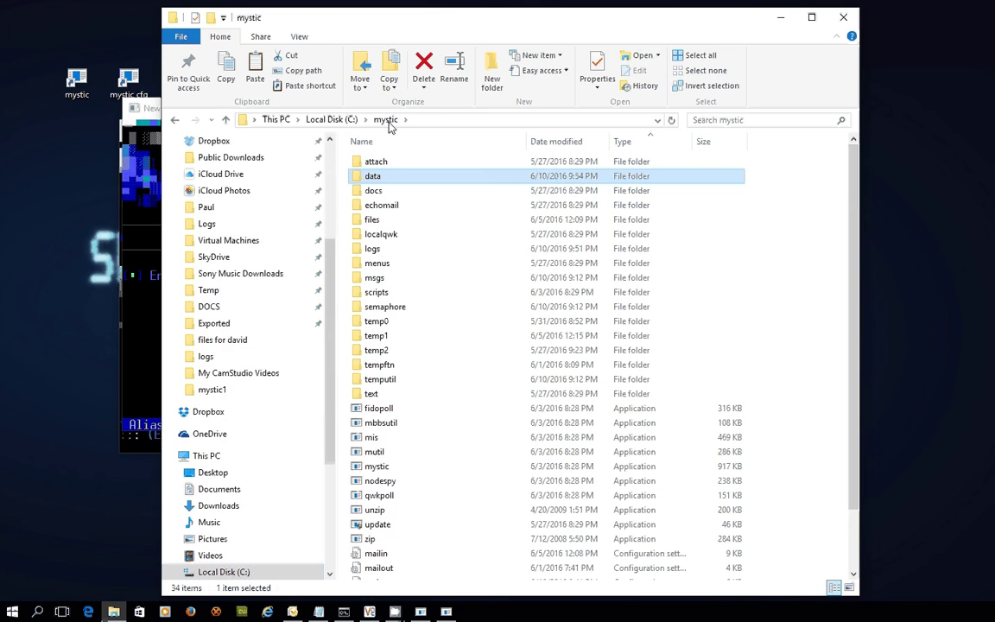
{"action": "left_click", "coordinate": [399, 313]}
{"action": "double_click", "coordinate": [399, 313]}
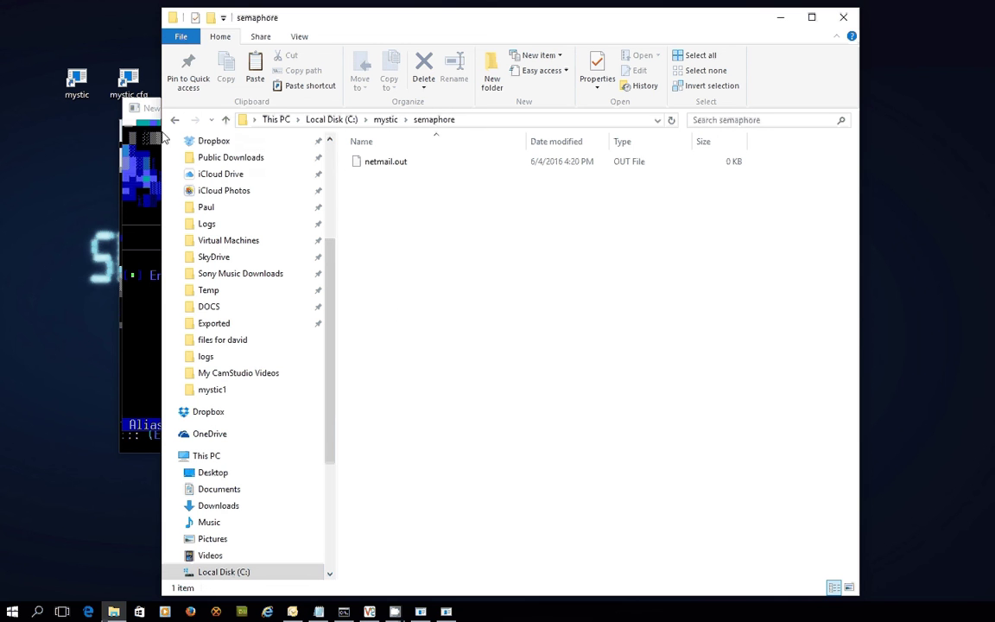
Step: Activate the outbound echomail event and retitle it 'Sending Outbound Echo/Netmail'
{"action": "left_click", "coordinate": [131, 108]}
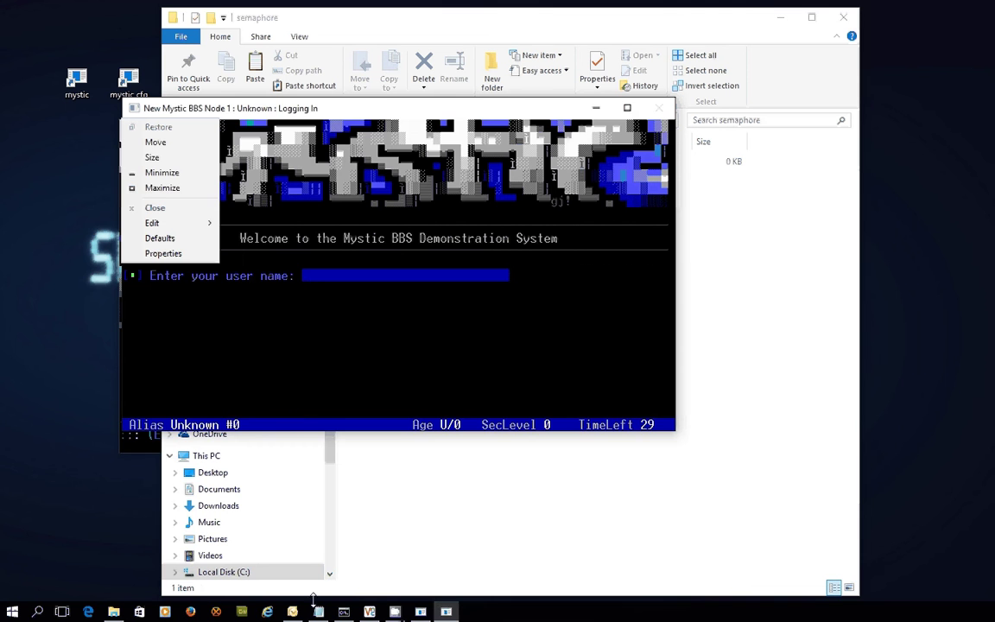
{"action": "left_click", "coordinate": [420, 612]}
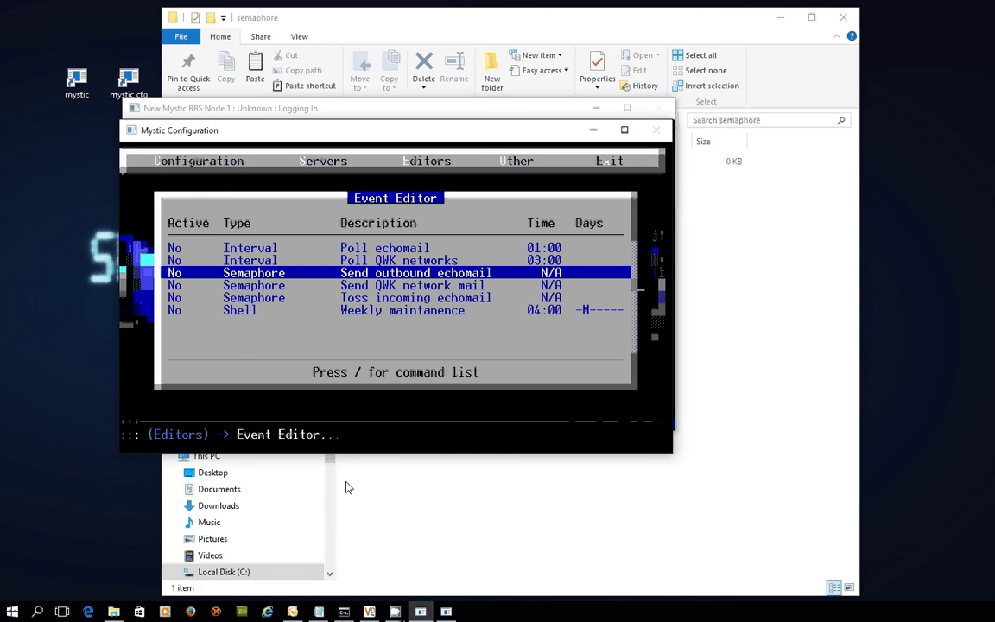
{"action": "key", "text": "Return"}
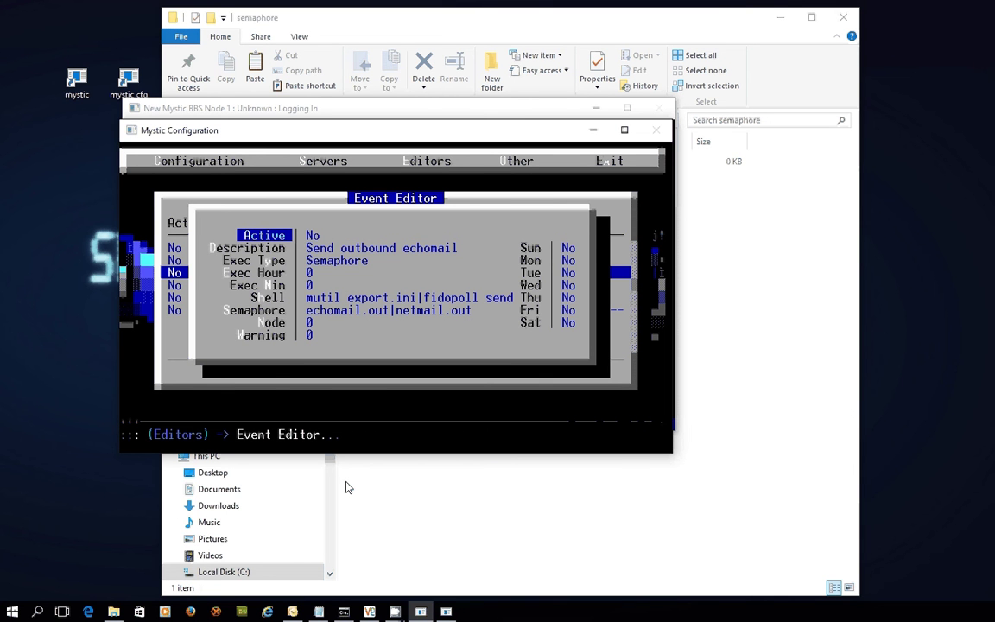
{"action": "key", "text": "Return"}
{"action": "key", "text": "Down"}
{"action": "key", "text": "Return"}
{"action": "key", "text": "BackSpace"}
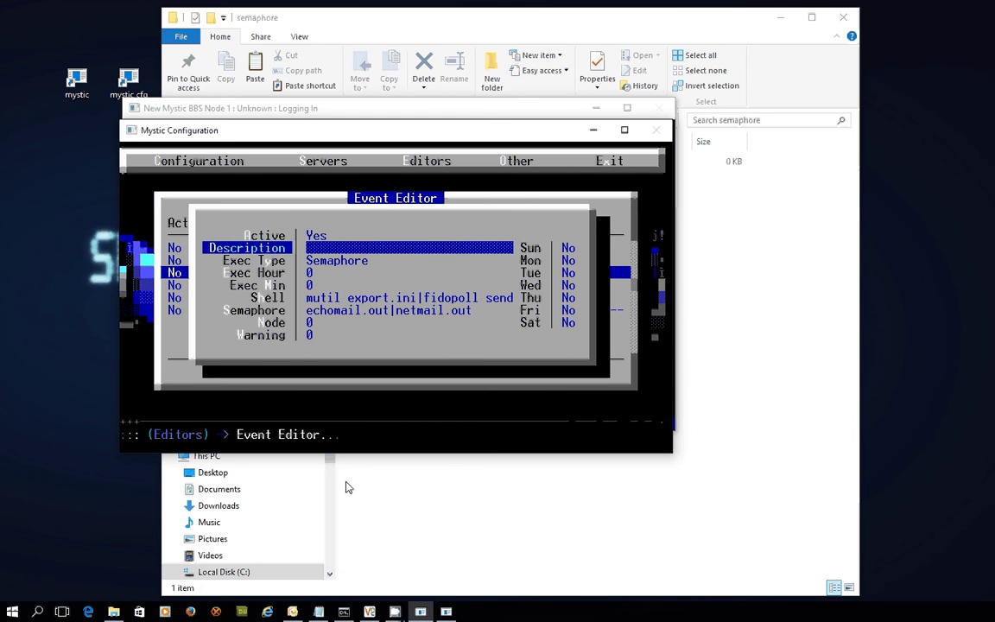
{"action": "type", "text": "Sending O"}
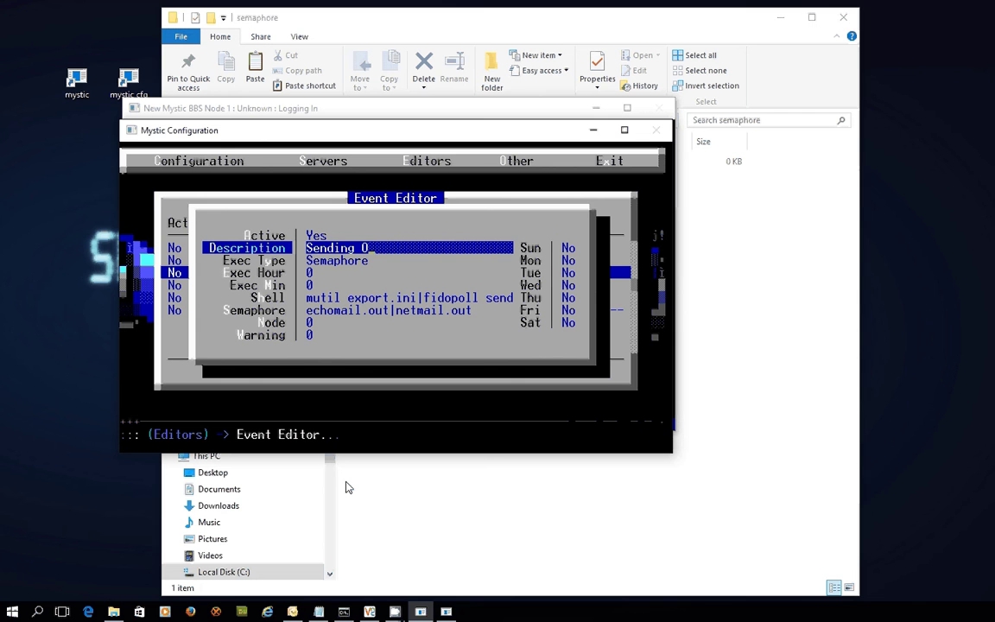
{"action": "type", "text": "utbound"}
{"action": "type", "text": "c"}
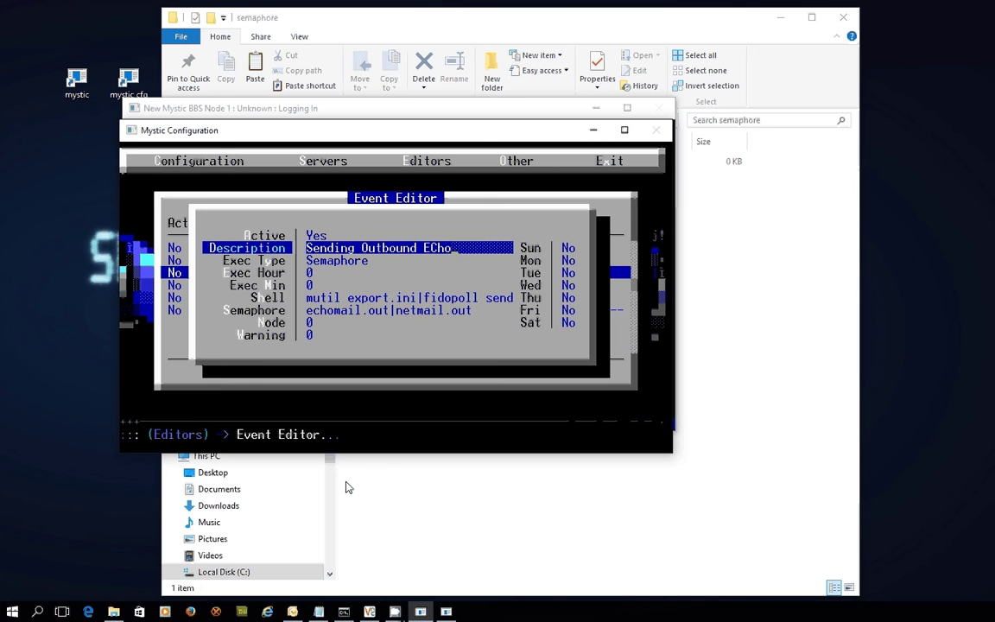
{"action": "type", "text": "ho/Netmail"}
{"action": "key", "text": "Return"}
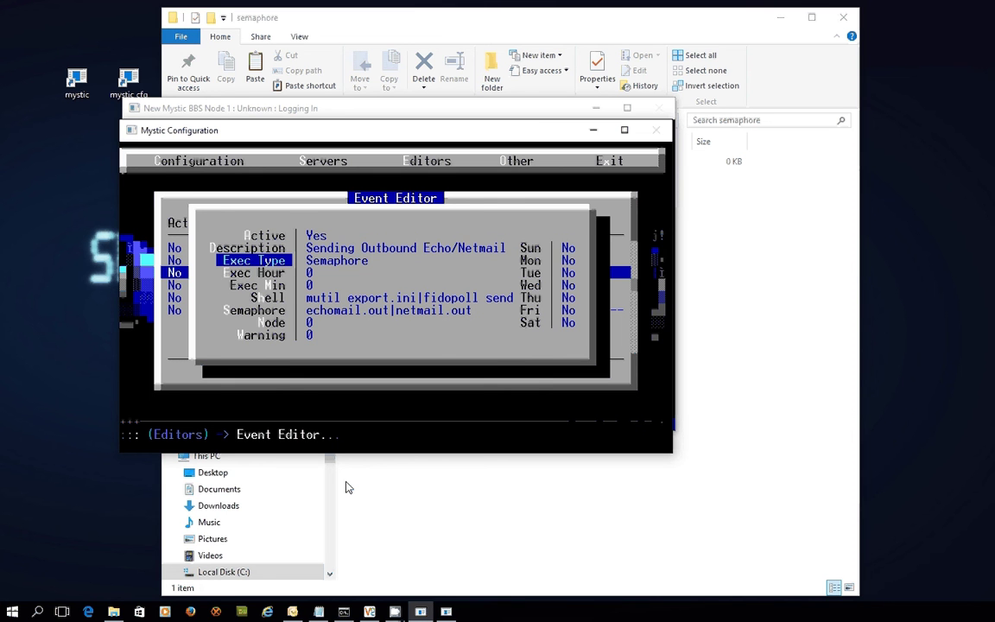
Step: Set the event's shell command to 'mutil mailout.ini|fidopoll send'
{"action": "key", "text": "Down"}
{"action": "key", "text": "Down"}
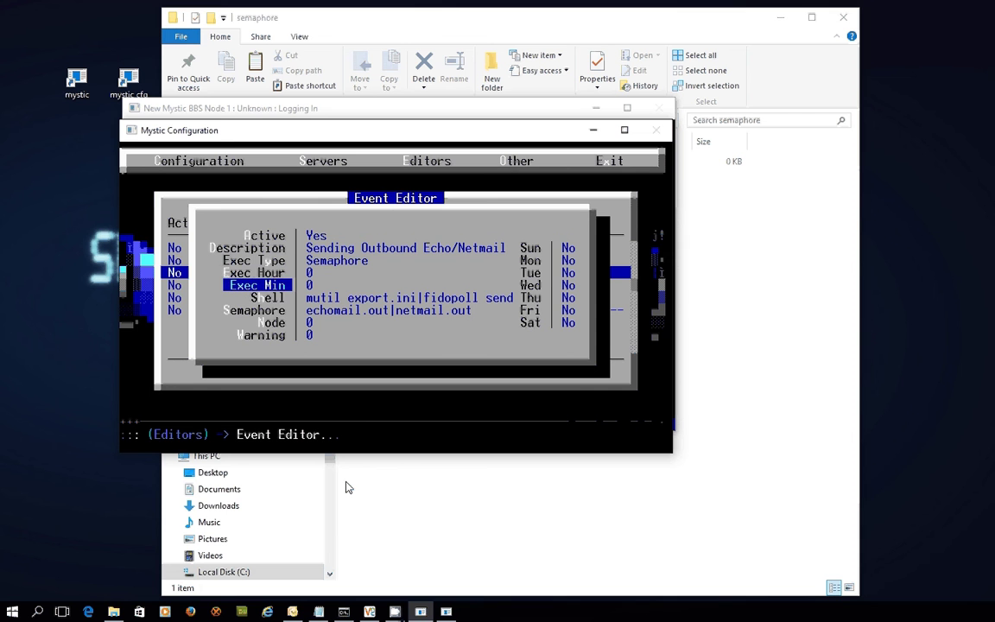
{"action": "key", "text": "Down"}
{"action": "key", "text": "Return"}
{"action": "type", "text": "fidopoll send|mutil import.ini"}
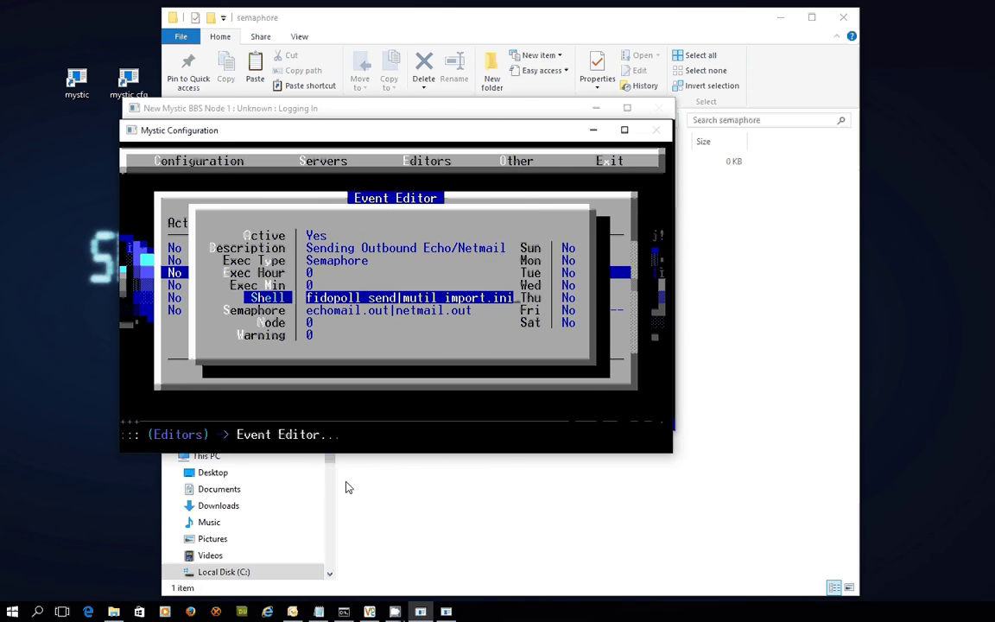
{"action": "type", "text": "mutil export.ini|fidopoll send"}
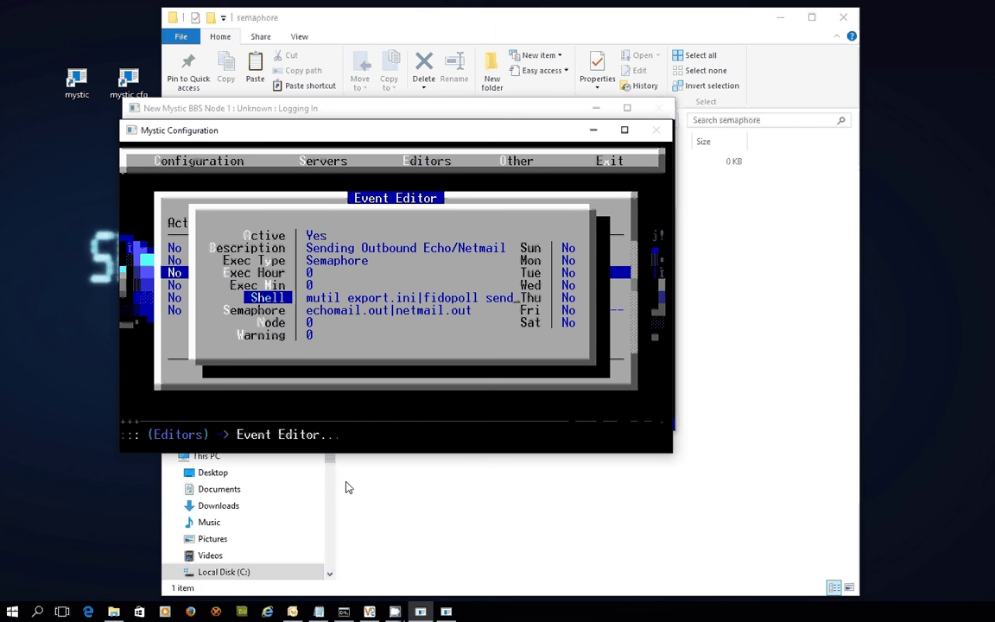
{"action": "key", "text": "Escape"}
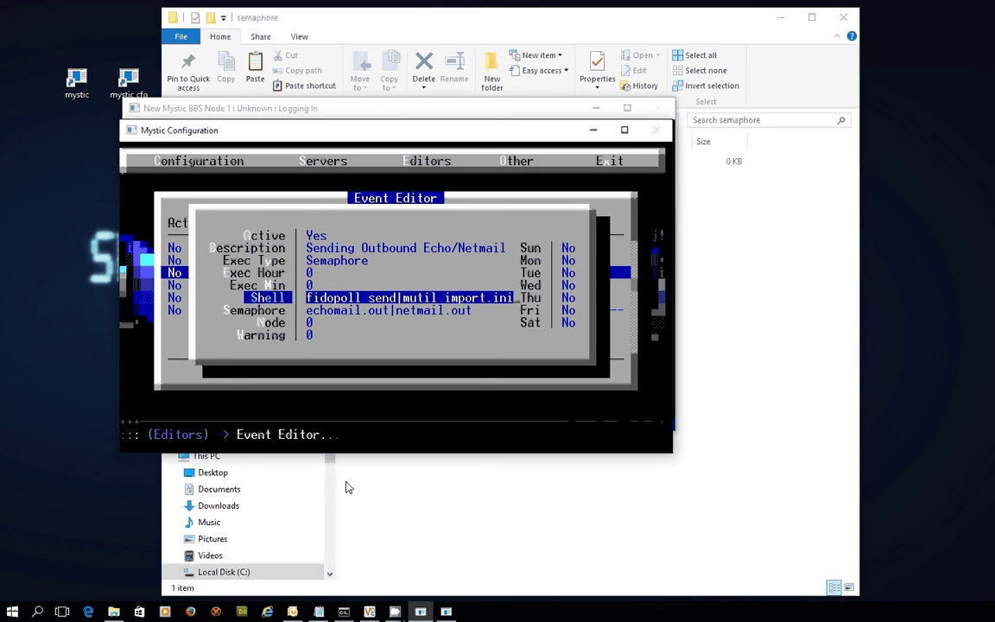
{"action": "type", "text": "mutil"}
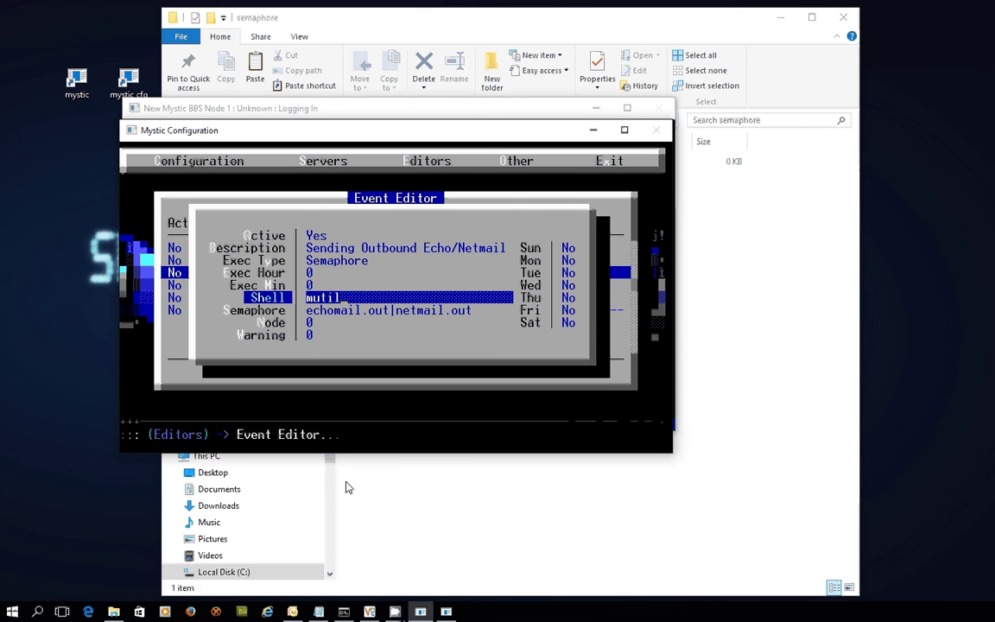
{"action": "type", "text": " mailout.ini"}
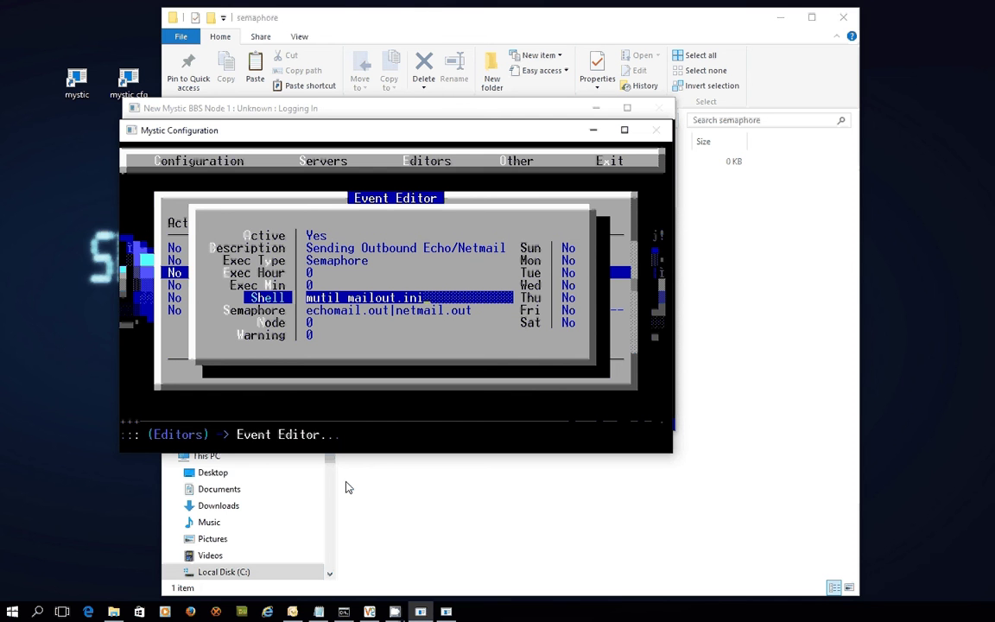
{"action": "type", "text": "|fidopoll"}
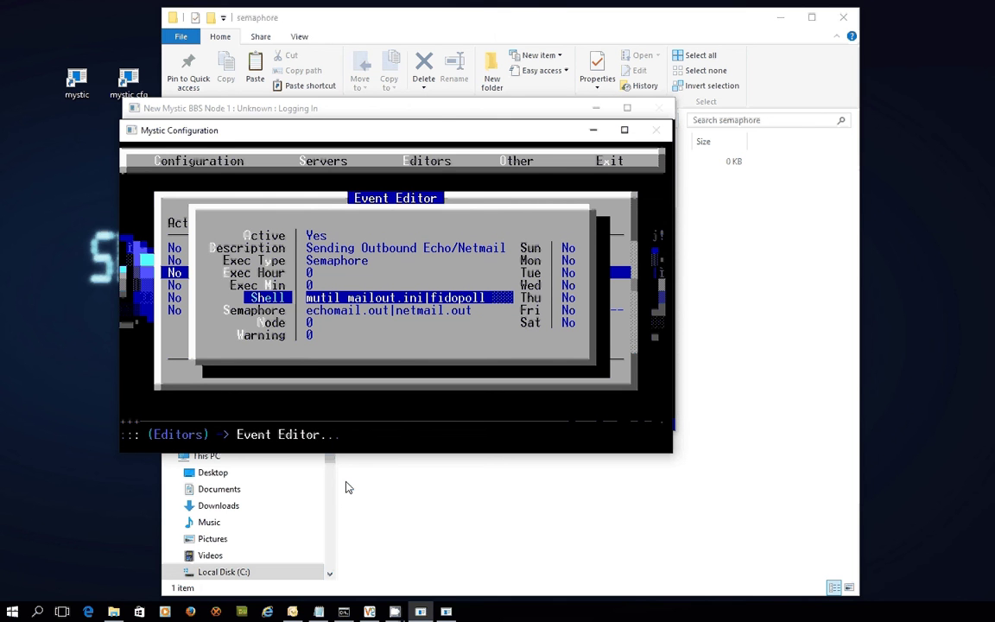
{"action": "type", "text": " send"}
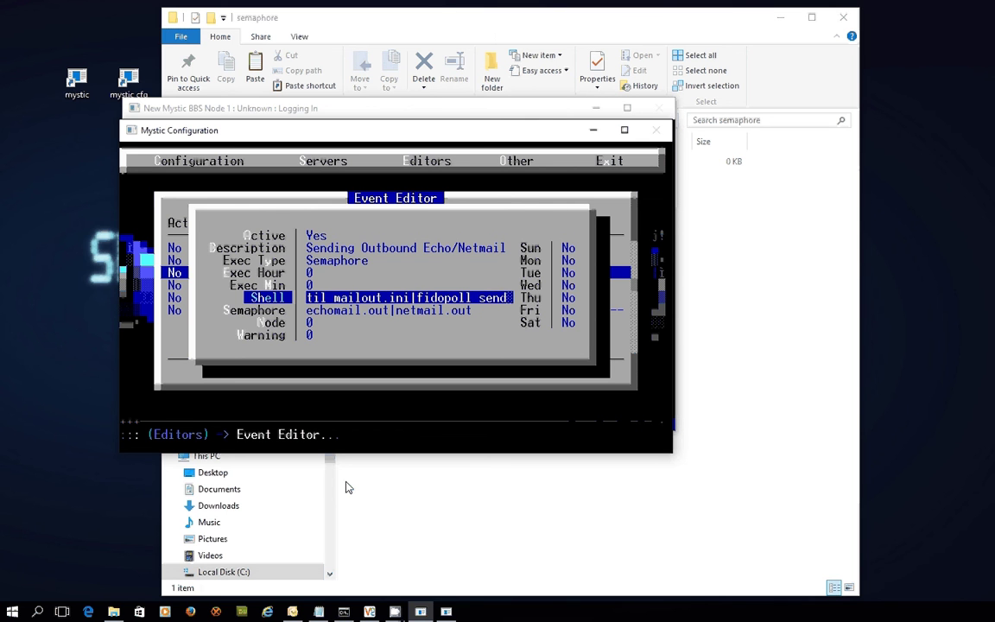
{"action": "type", "text": "|"}
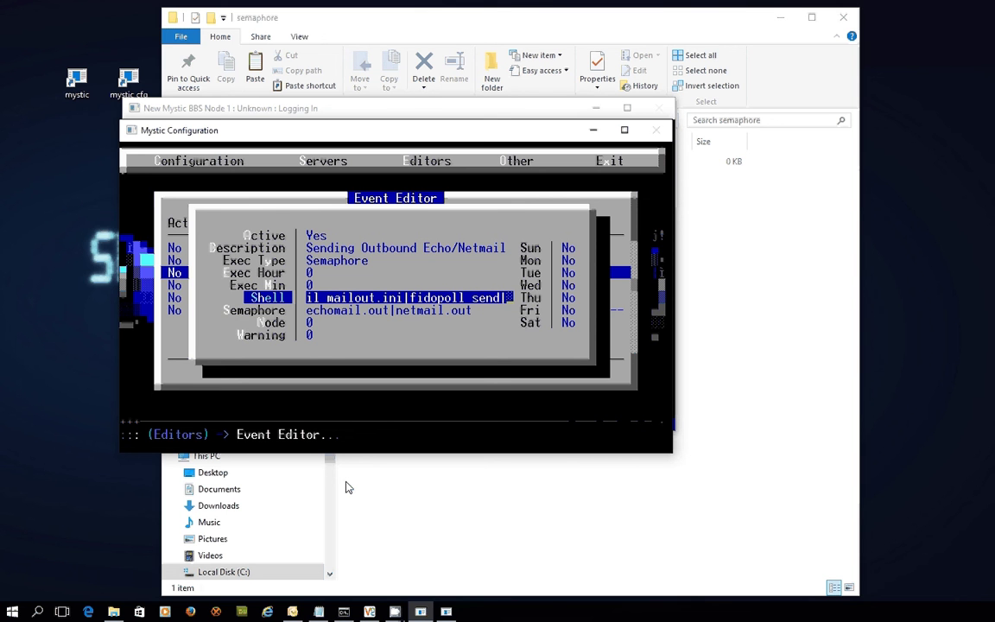
{"action": "type", "text": "muti"}
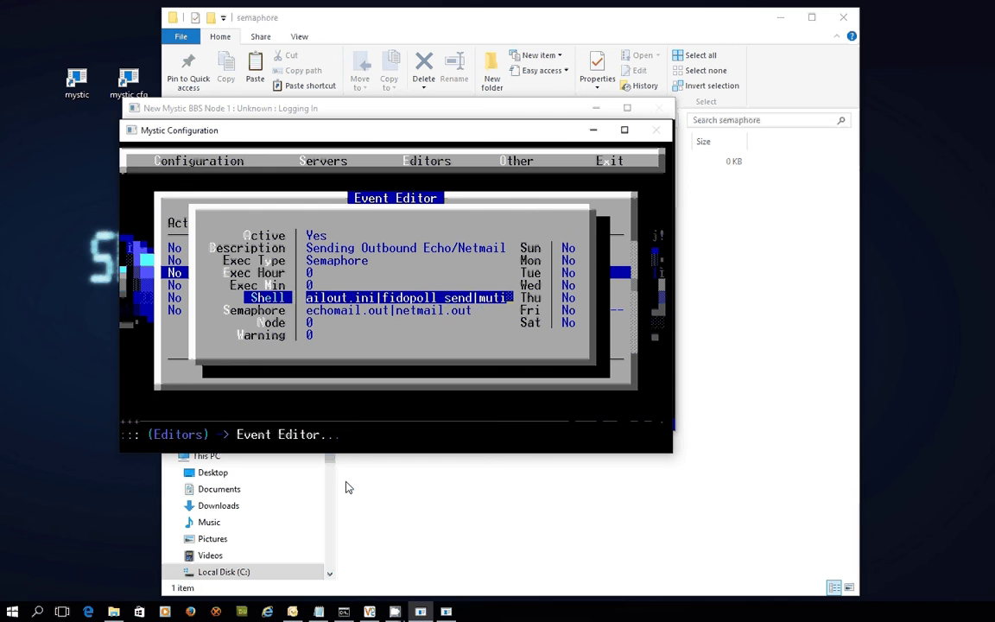
{"action": "type", "text": "l main"}
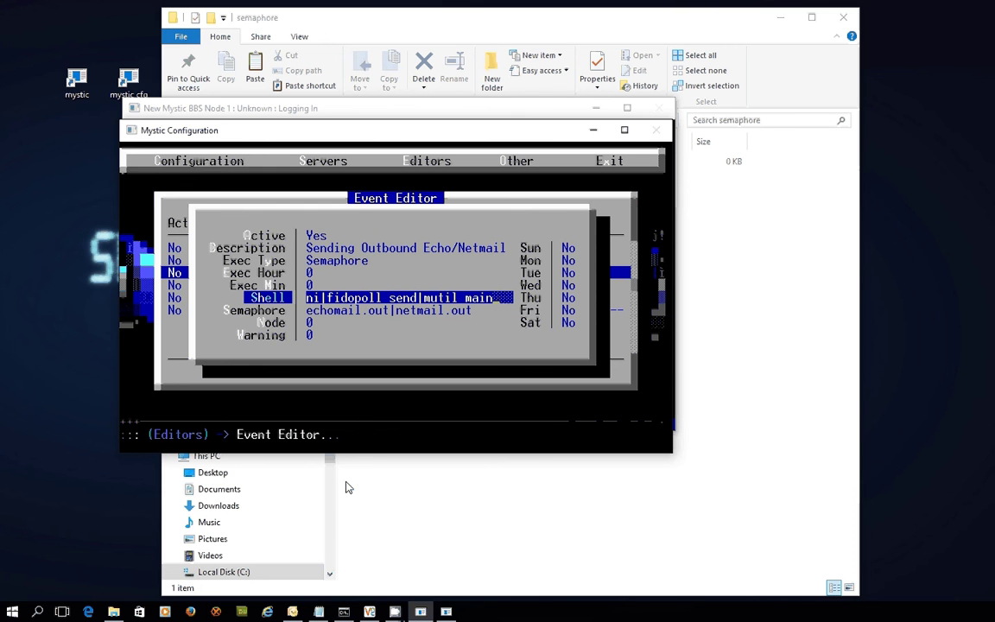
{"action": "type", "text": " in.ini"}
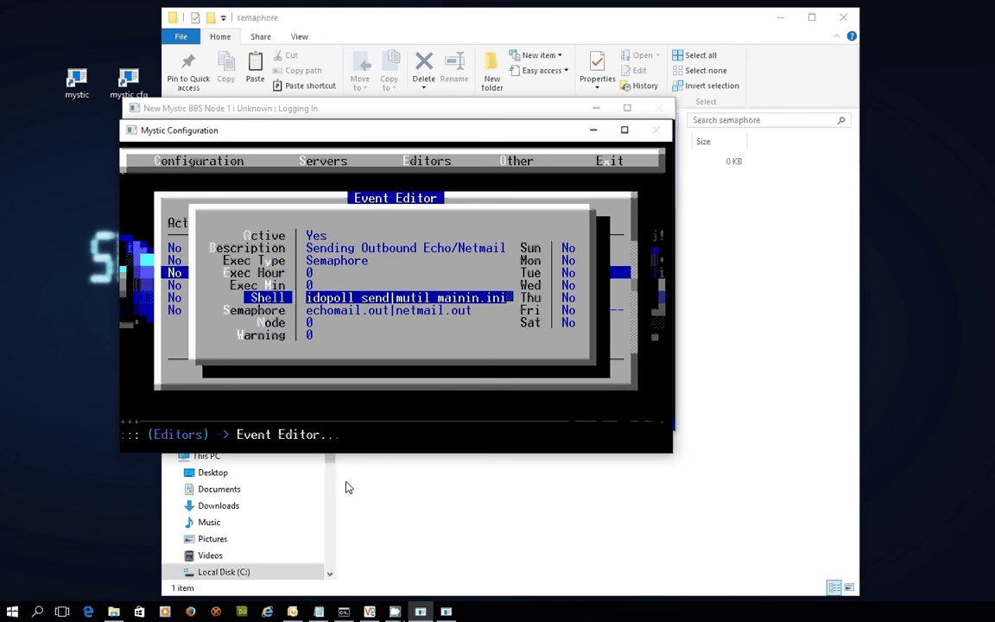
{"action": "key", "text": "Return"}
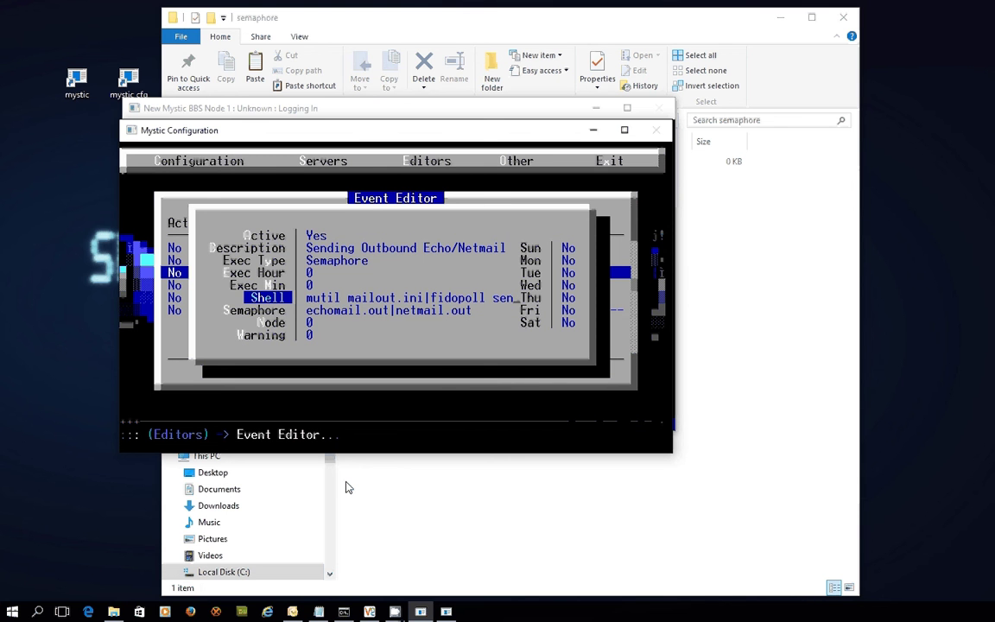
{"action": "key", "text": "Down"}
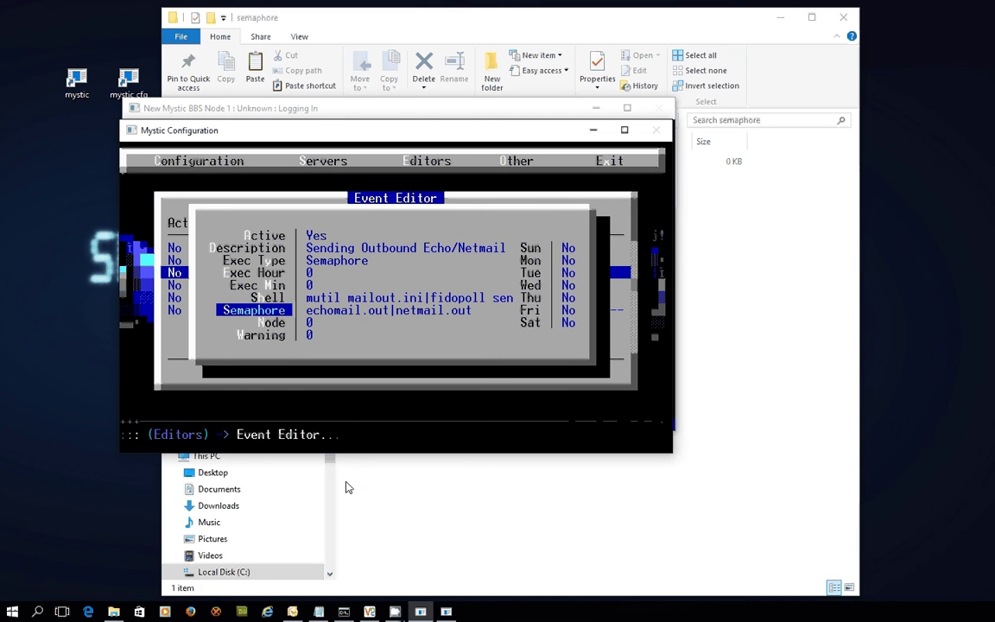
{"action": "key", "text": "Down"}
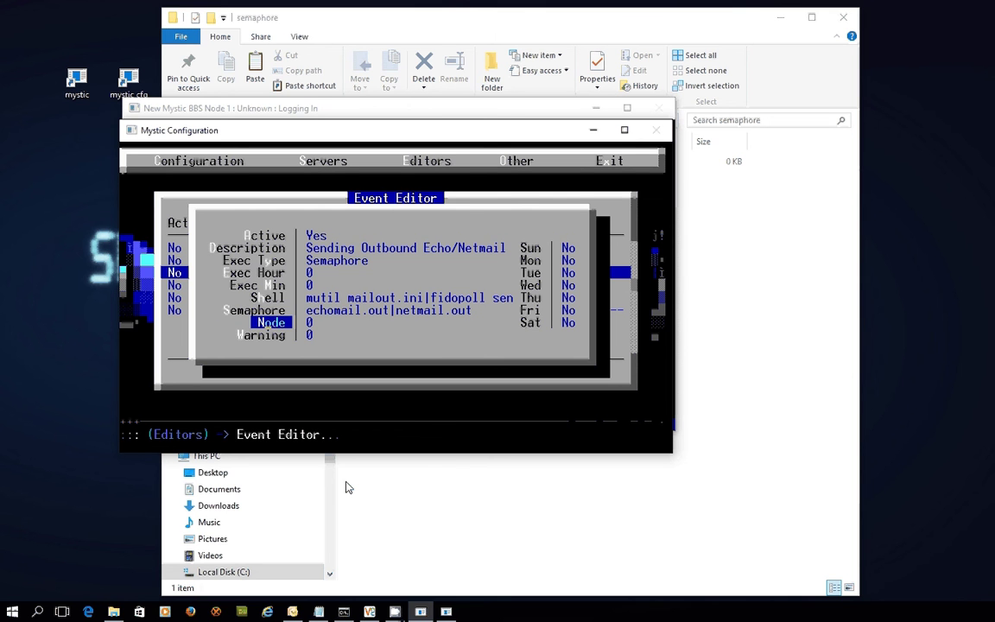
{"action": "key", "text": "Down"}
Step: Enable the event on every day from Sunday through Saturday and save it
{"action": "key", "text": "Up"}
{"action": "key", "text": "Up"}
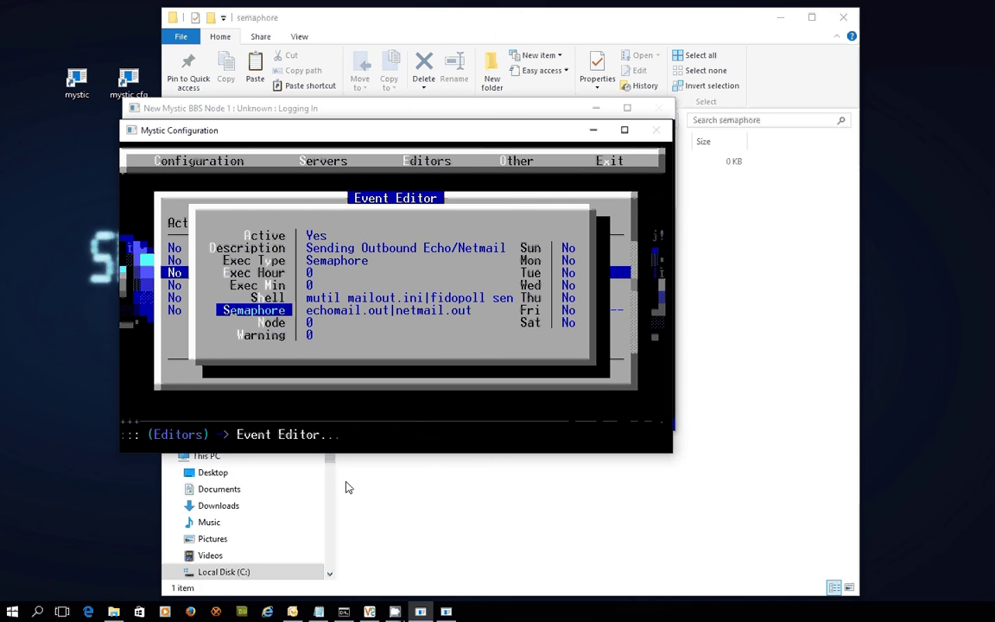
{"action": "key", "text": "Up"}
{"action": "key", "text": "Right"}
{"action": "key", "text": "Up"}
{"action": "key", "text": "Up"}
{"action": "key", "text": "Up"}
{"action": "key", "text": "Up"}
{"action": "key", "text": "Return"}
{"action": "key", "text": "Down"}
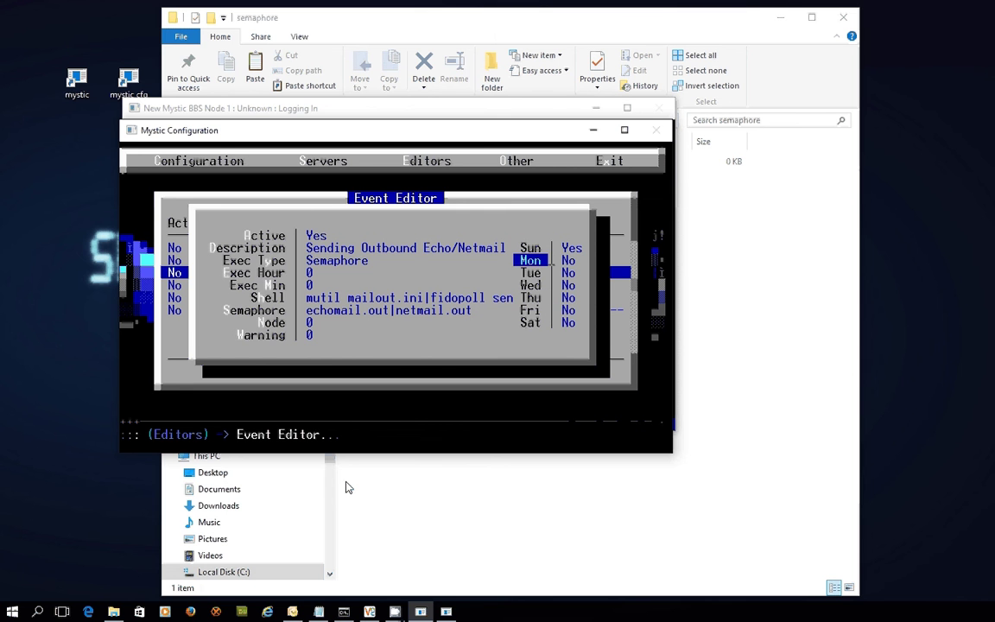
{"action": "key", "text": "Return"}
{"action": "key", "text": "Down"}
{"action": "key", "text": "Return"}
{"action": "key", "text": "Down"}
{"action": "key", "text": "Return"}
{"action": "key", "text": "Down"}
{"action": "key", "text": "Return"}
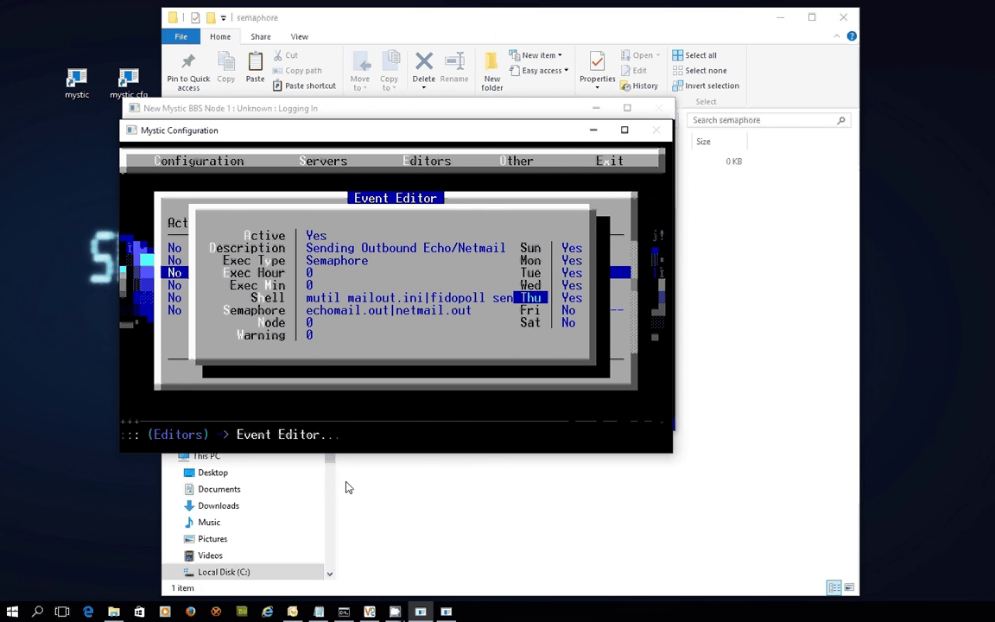
{"action": "key", "text": "Down"}
{"action": "key", "text": "Return"}
{"action": "key", "text": "Down"}
{"action": "key", "text": "Return"}
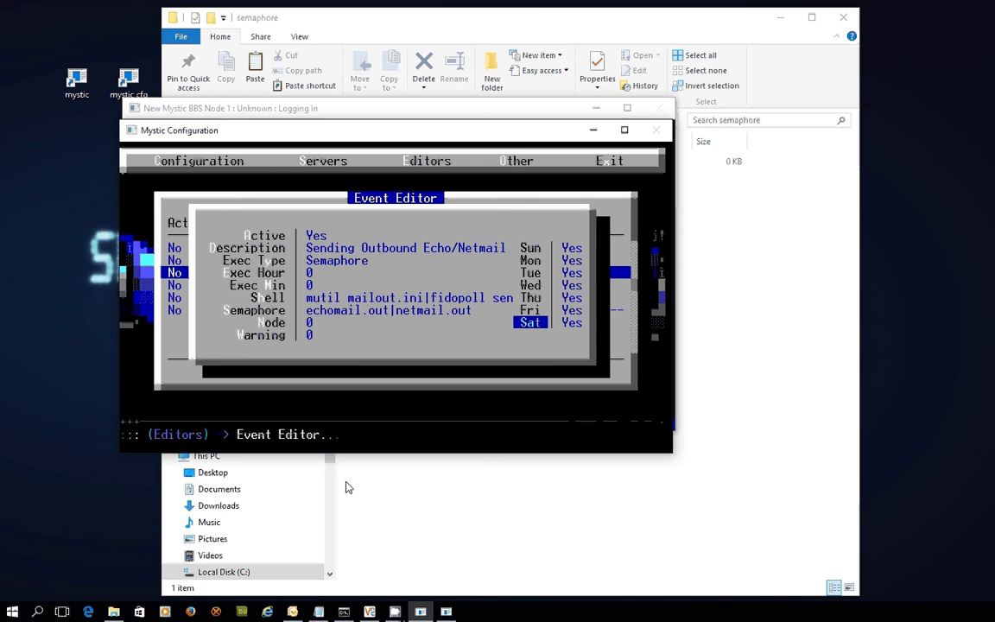
{"action": "key", "text": "Escape"}
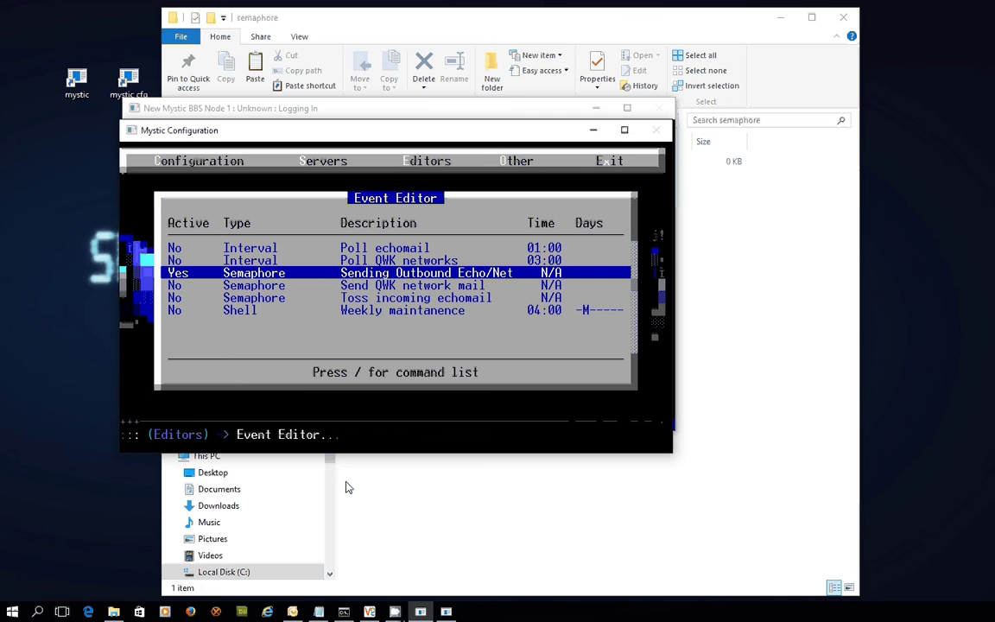
{"action": "key", "text": "Down"}
{"action": "key", "text": "Down"}
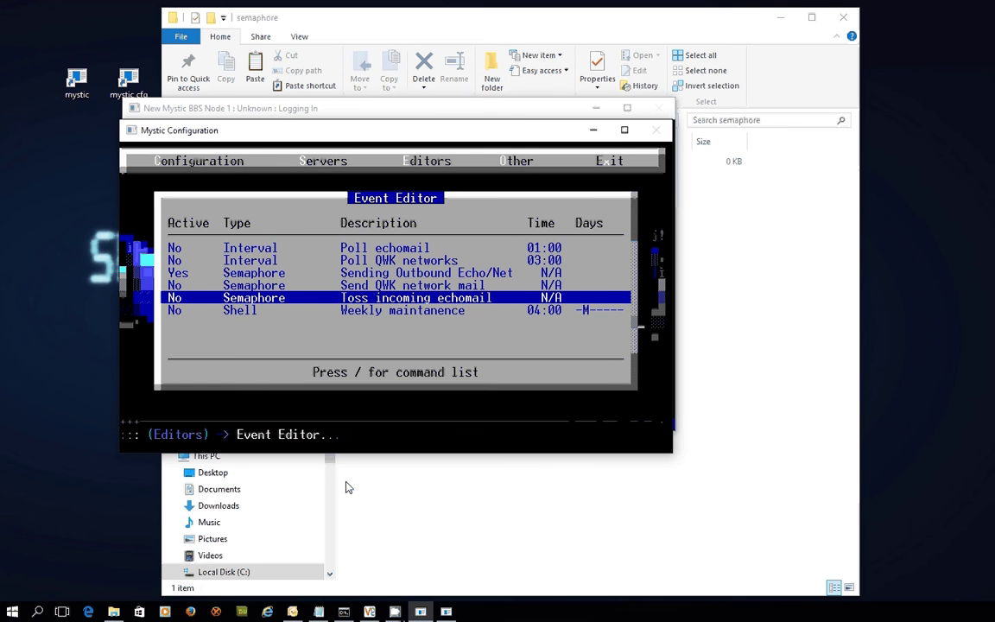
Step: Activate the incoming echomail event and retitle it 'Toss Incoming Echo/Netmail'
{"action": "key", "text": "Return"}
{"action": "key", "text": "Return"}
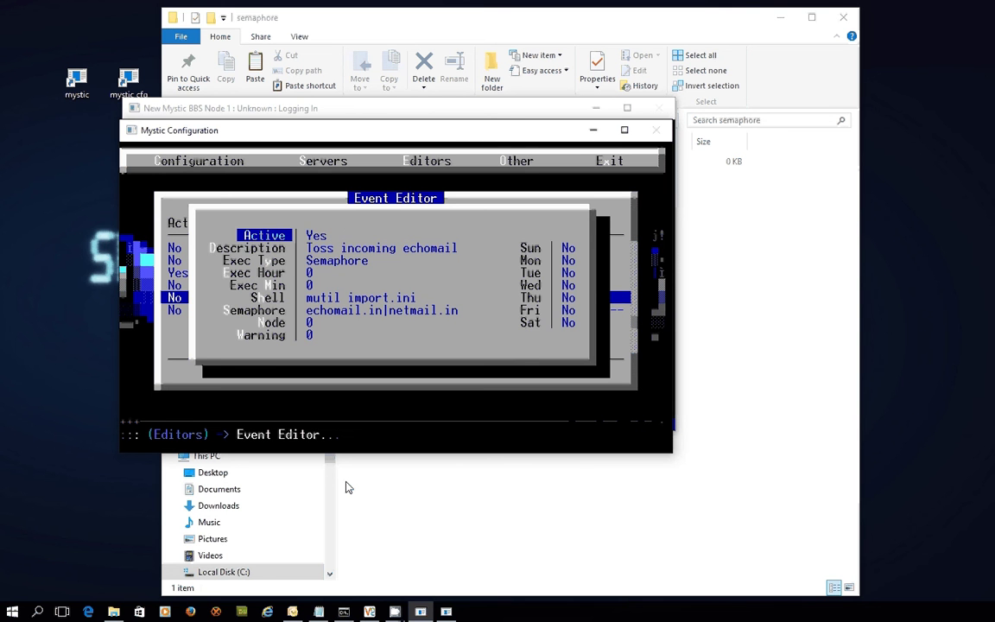
{"action": "key", "text": "Down"}
{"action": "key", "text": "Return"}
{"action": "key", "text": "BackSpace"}
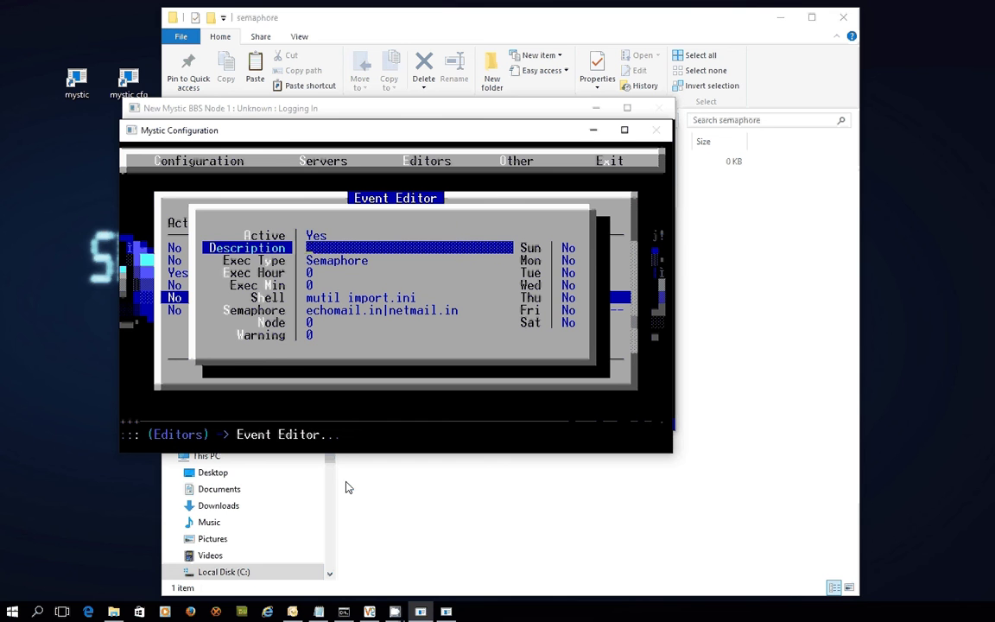
{"action": "type", "text": "Toss Incomin"}
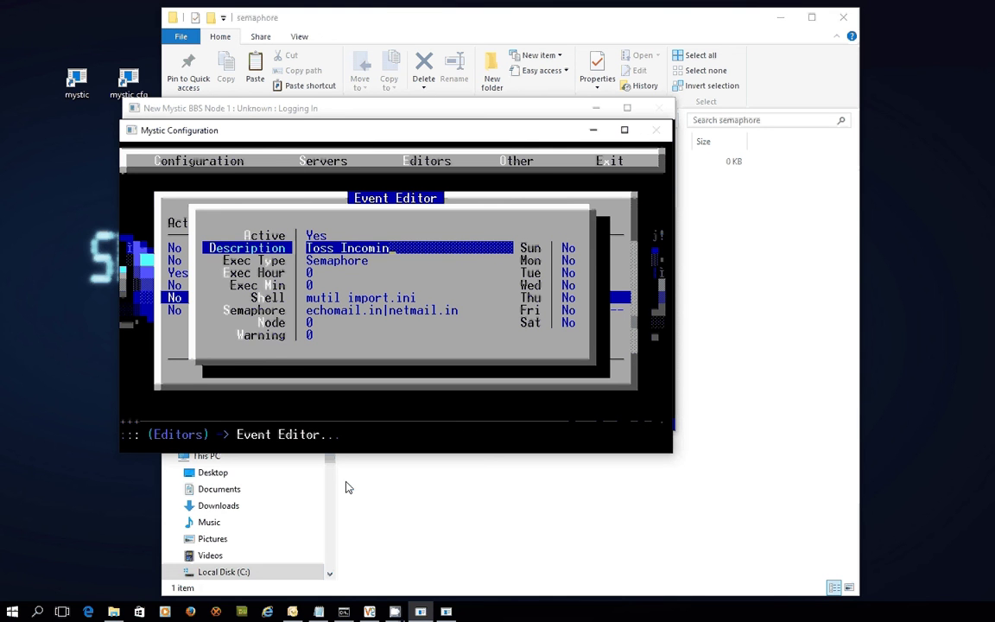
{"action": "type", "text": "g Echo/Netmail"}
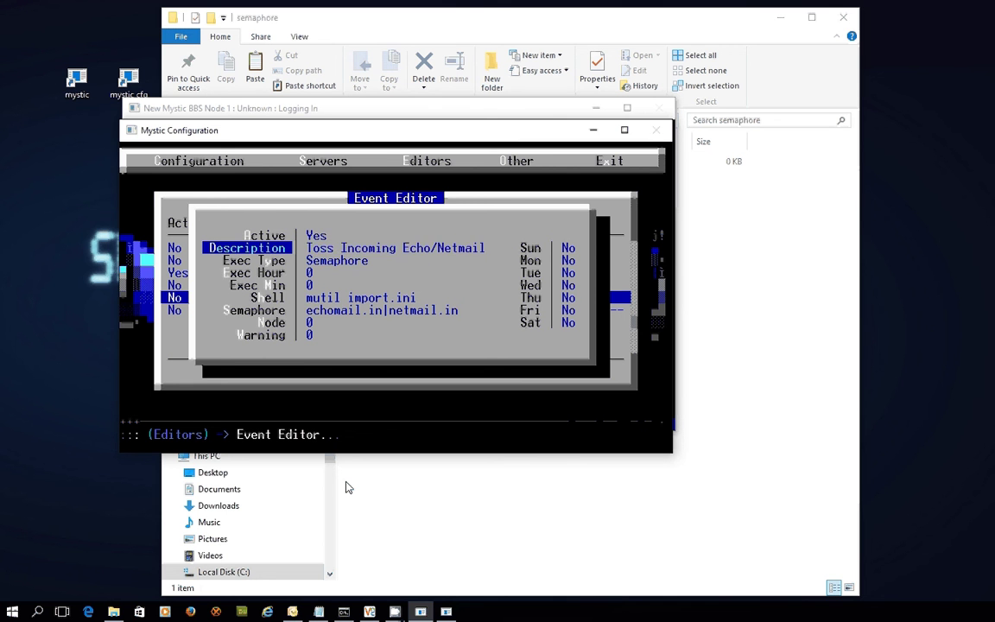
{"action": "key", "text": "Return"}
Step: Replace its mutil import.ini shell command with 'mutil mailin.ini'
{"action": "key", "text": "Down"}
{"action": "key", "text": "Down"}
{"action": "key", "text": "Down"}
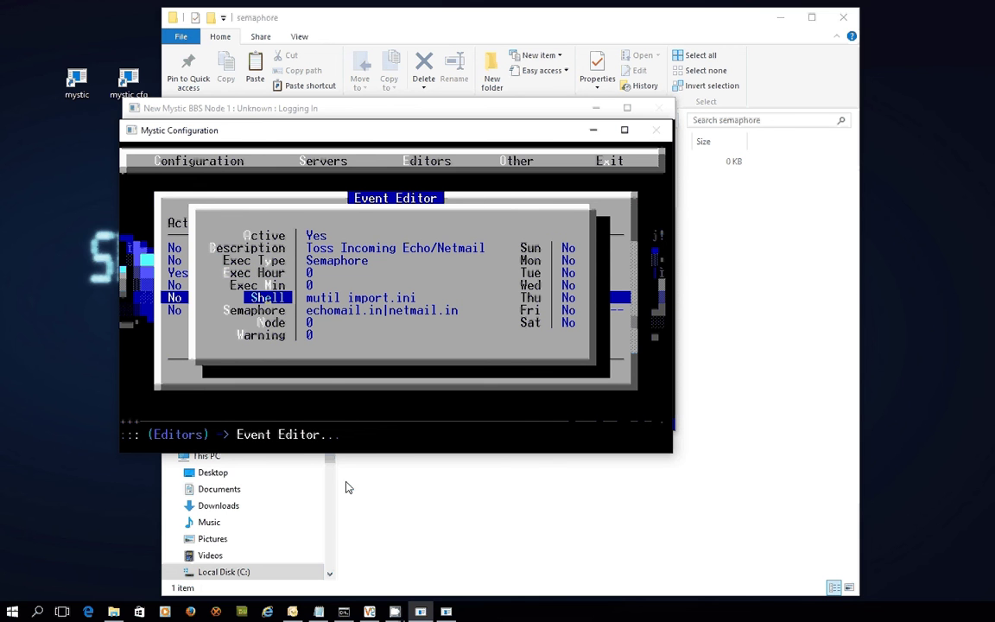
{"action": "key", "text": "Return"}
{"action": "key", "text": "BackSpace"}
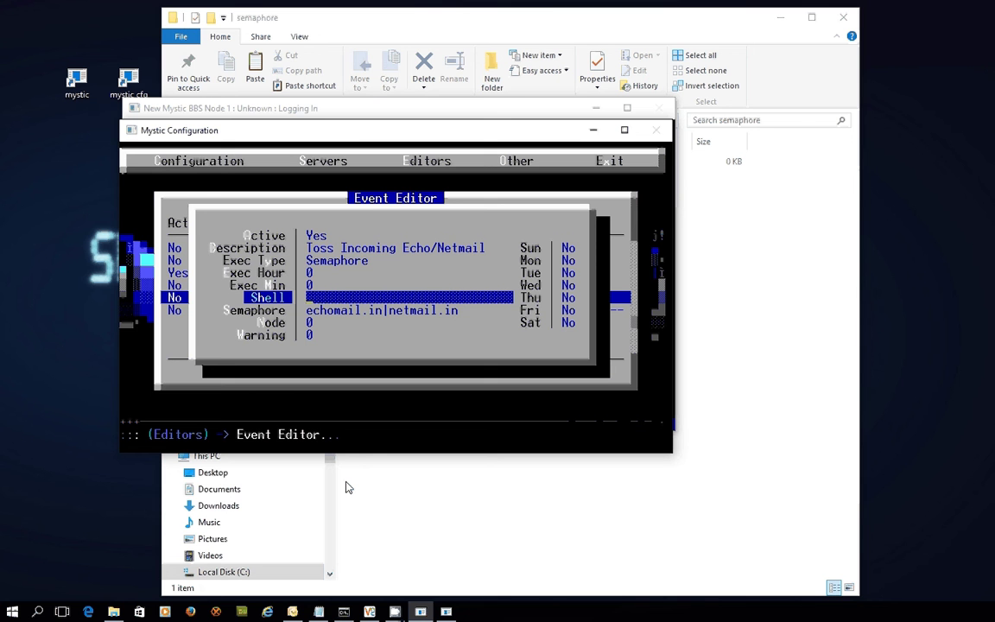
{"action": "type", "text": "mutil mailin.ini"}
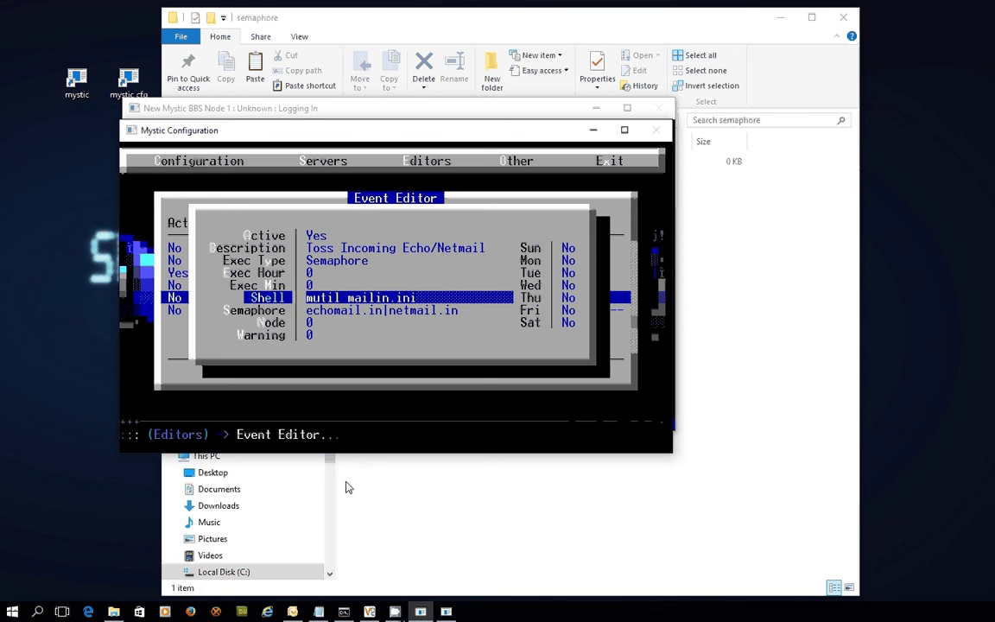
{"action": "key", "text": "Return"}
Step: Schedule the event for every day from Sunday through Saturday and save it
{"action": "key", "text": "Down"}
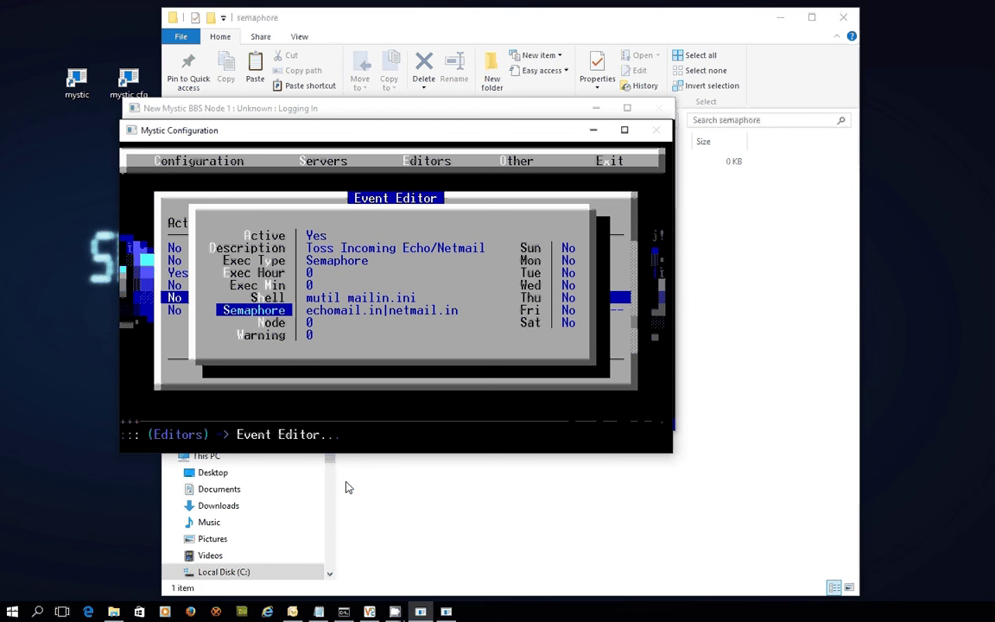
{"action": "key", "text": "Right"}
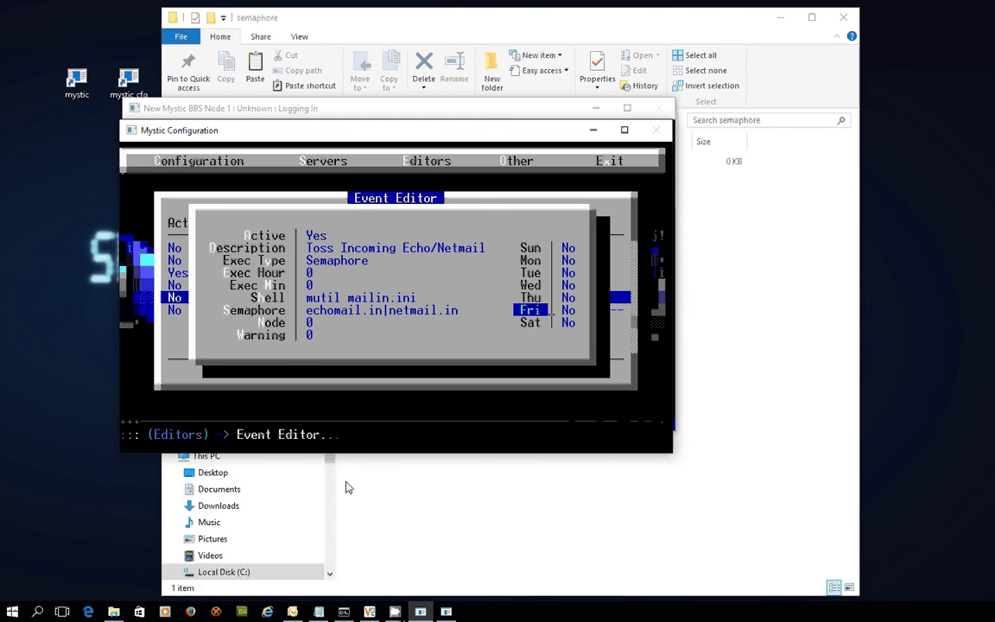
{"action": "key", "text": "Up"}
{"action": "key", "text": "Up"}
{"action": "key", "text": "Up"}
{"action": "key", "text": "Up"}
{"action": "key", "text": "Up"}
{"action": "key", "text": "Return"}
{"action": "key", "text": "Down"}
{"action": "key", "text": "Return"}
{"action": "key", "text": "Down"}
{"action": "key", "text": "Return"}
{"action": "key", "text": "Down"}
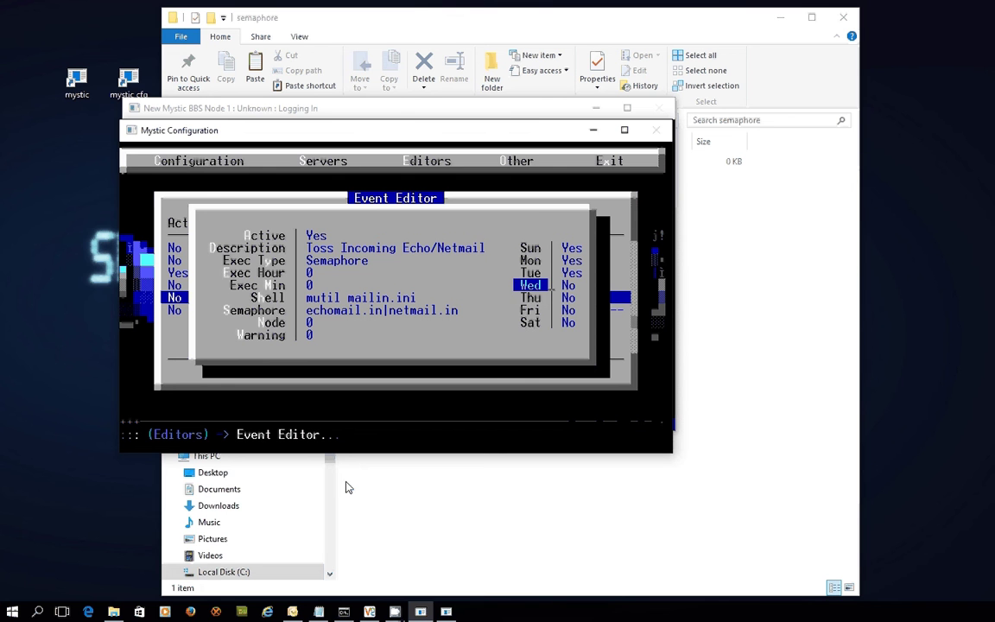
{"action": "key", "text": "Return"}
{"action": "key", "text": "Down"}
{"action": "key", "text": "Return"}
{"action": "key", "text": "Down"}
{"action": "key", "text": "Return"}
{"action": "key", "text": "Down"}
{"action": "key", "text": "Return"}
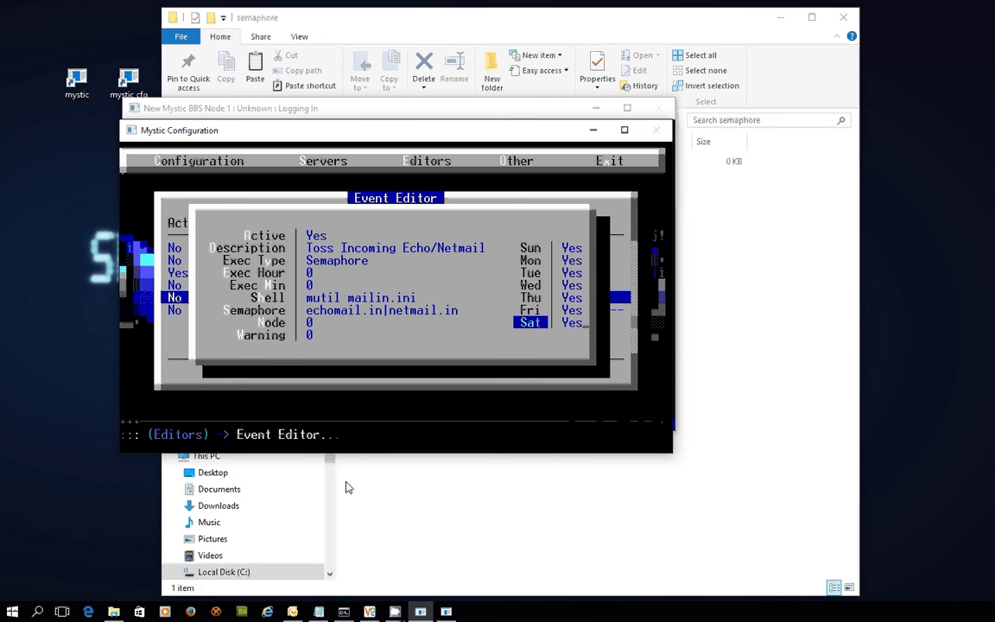
{"action": "key", "text": "Escape"}
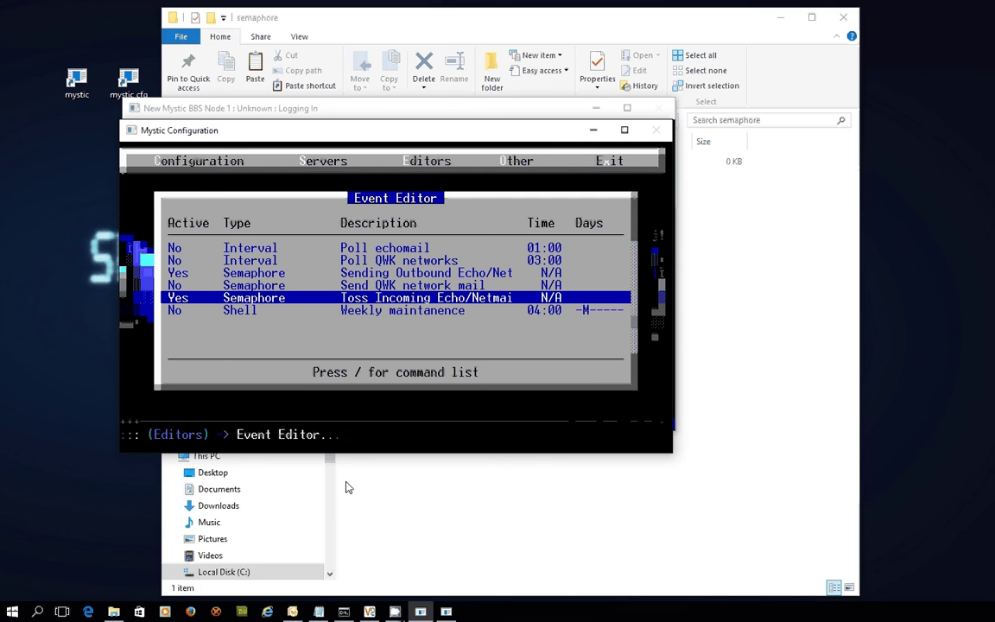
Step: Activate the 'Weekly maintanence' event and rename it to 'Nightly Maint'
{"action": "key", "text": "Down"}
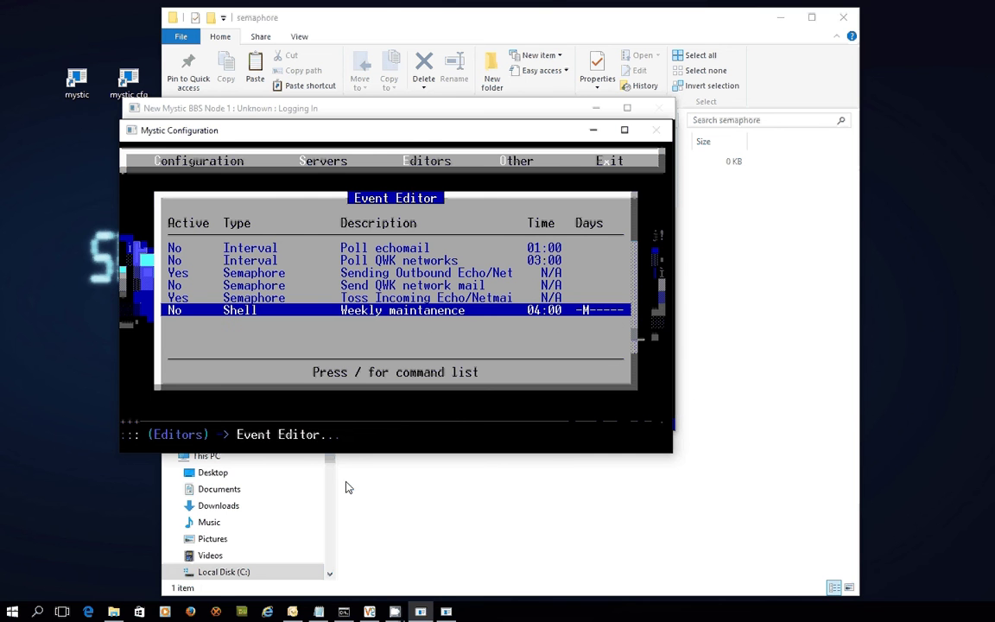
{"action": "key", "text": "Return"}
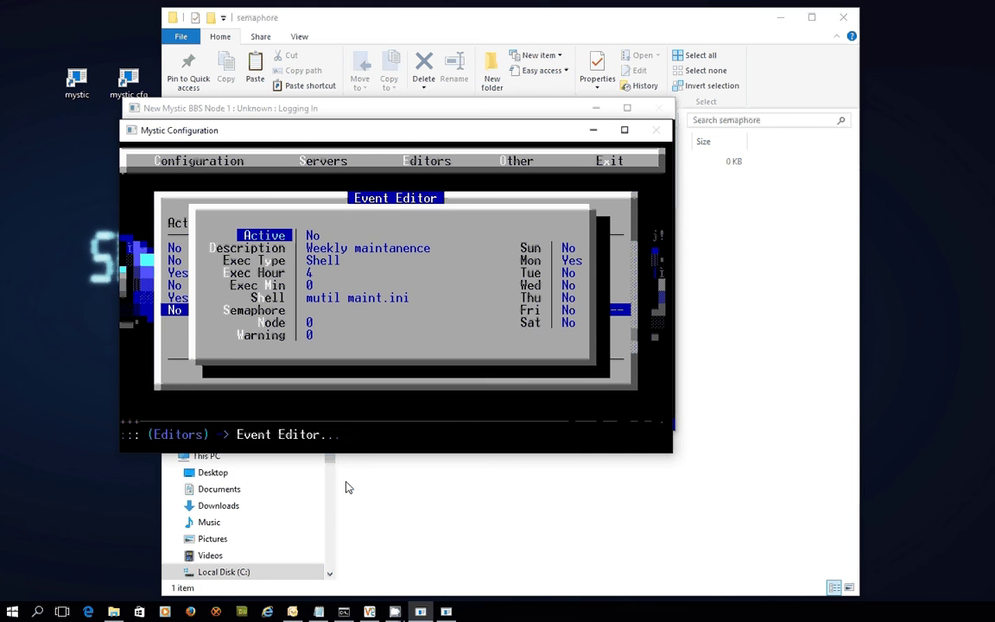
{"action": "key", "text": "Return"}
{"action": "key", "text": "Down"}
{"action": "key", "text": "Return"}
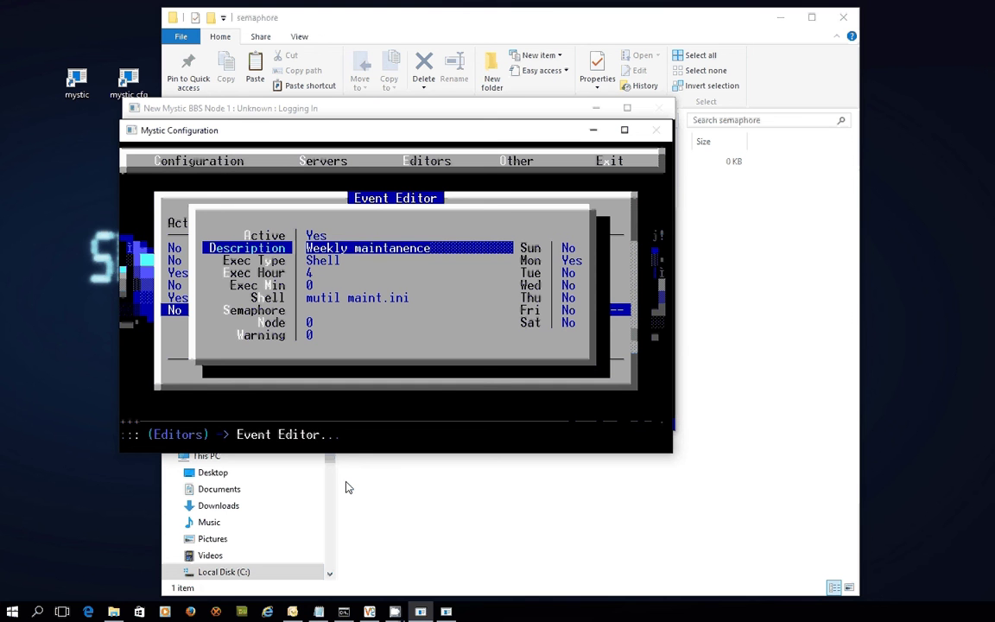
{"action": "key", "text": "ctrl+y"}
{"action": "type", "text": "Nigh"}
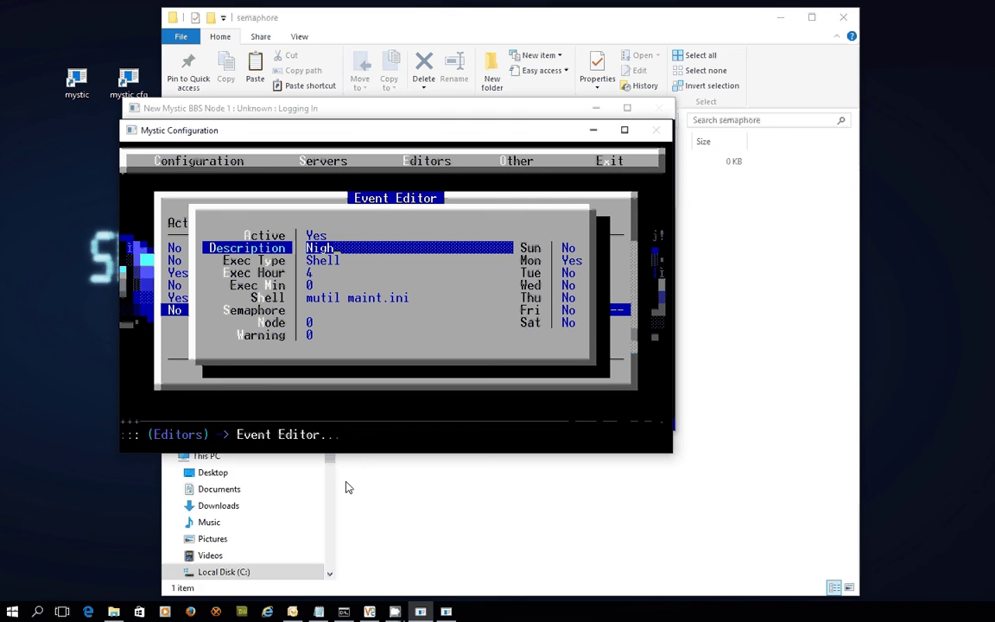
{"action": "type", "text": "tly Maint"}
{"action": "key", "text": "Return"}
Step: Keep the run hour at 4 and set the shell command to 'mutil maint.ini'
{"action": "key", "text": "Down"}
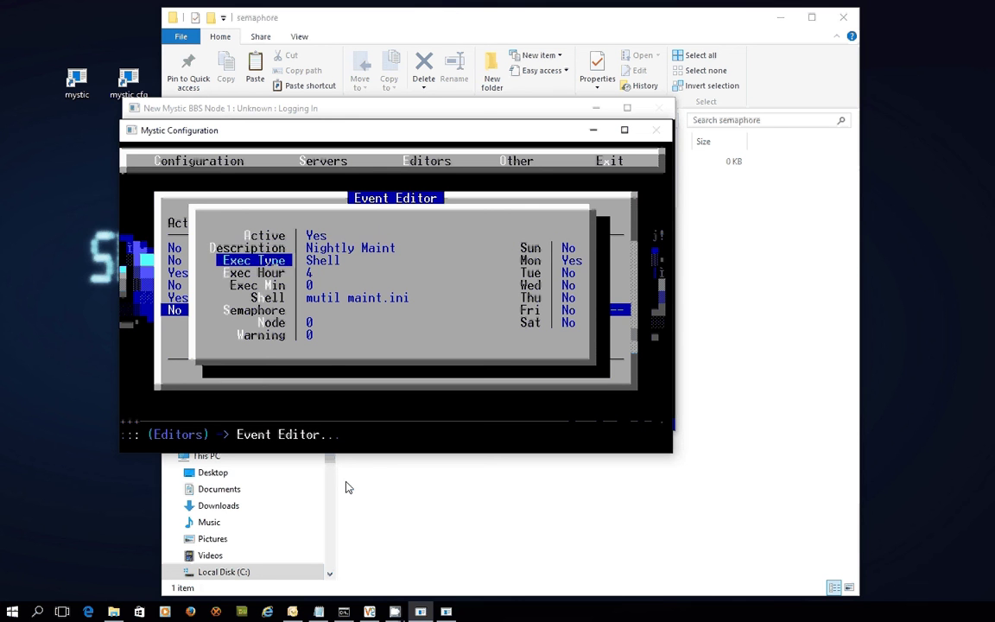
{"action": "key", "text": "Down"}
{"action": "key", "text": "Return"}
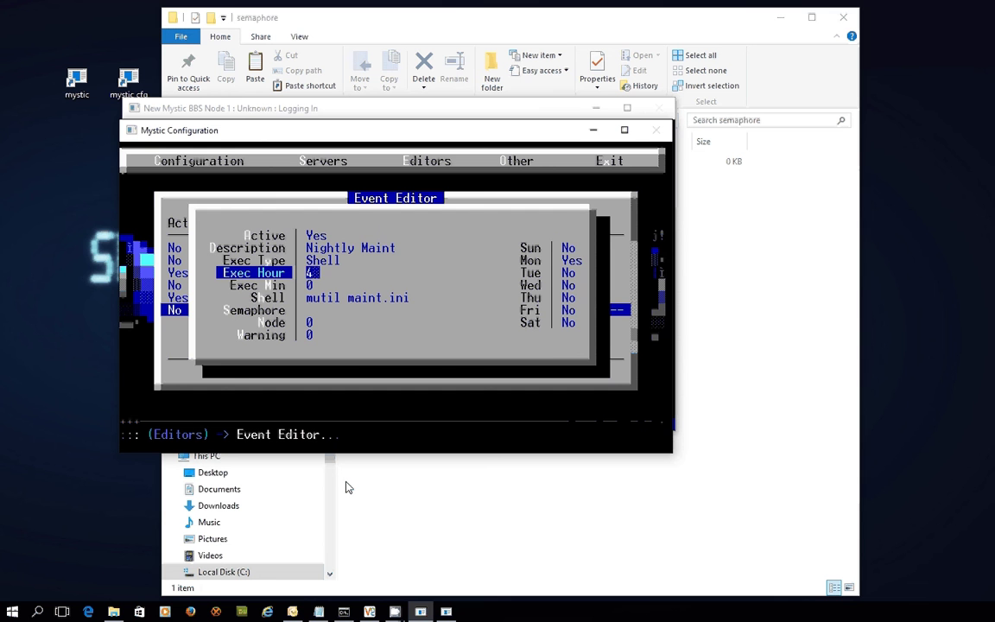
{"action": "key", "text": "Return"}
{"action": "key", "text": "Down"}
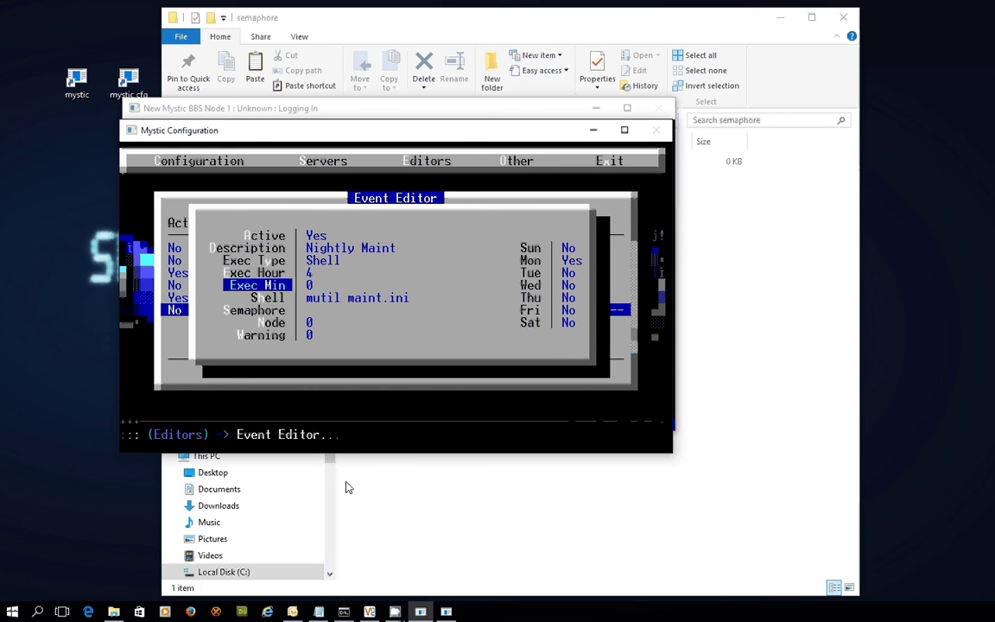
{"action": "key", "text": "Down"}
{"action": "key", "text": "Return"}
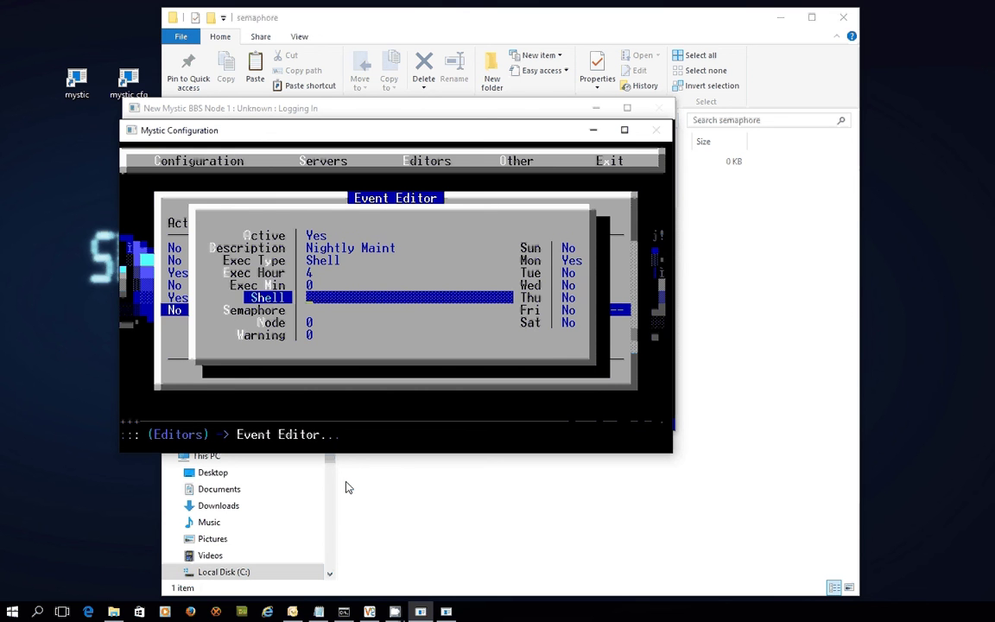
{"action": "type", "text": "mutil maint.ini"}
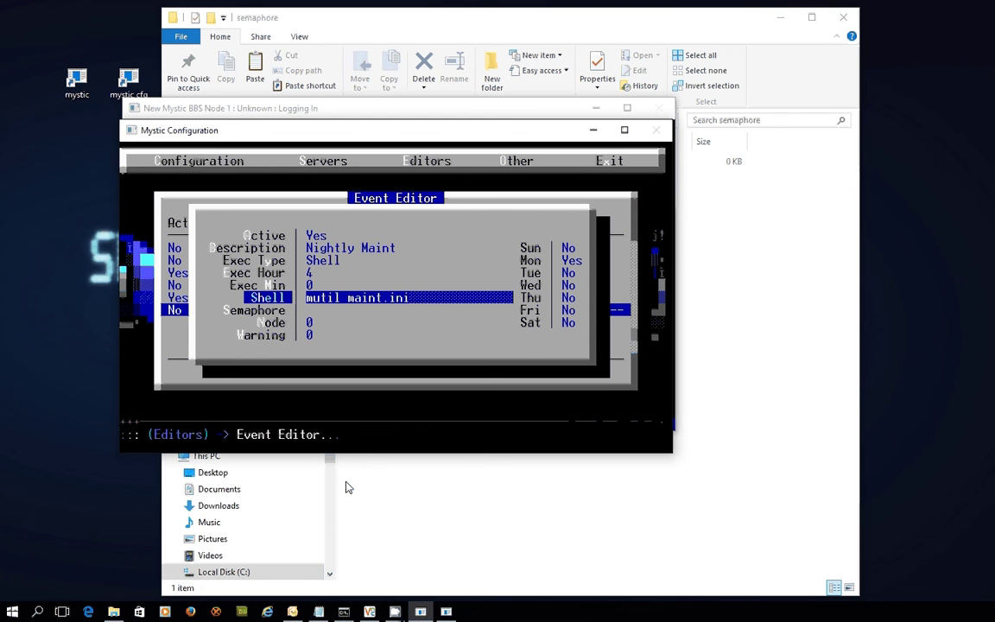
{"action": "key", "text": "Return"}
Step: Set every weekday, Sunday through Saturday, to Yes for the event
{"action": "key", "text": "Right"}
{"action": "key", "text": "Up"}
{"action": "key", "text": "Up"}
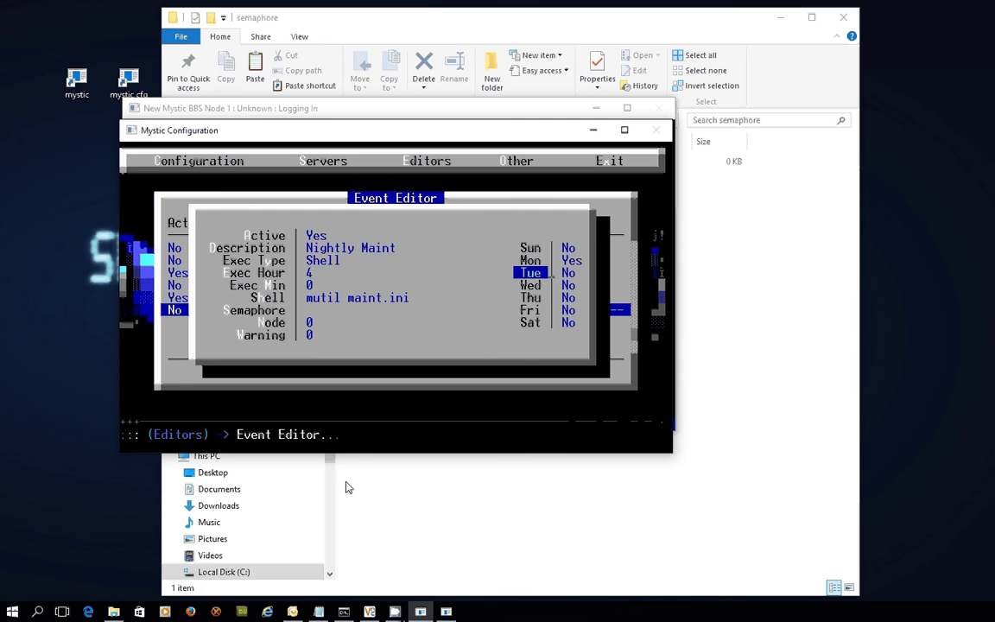
{"action": "key", "text": "Up"}
{"action": "key", "text": "Up"}
{"action": "key", "text": "Return"}
{"action": "key", "text": "Down"}
{"action": "key", "text": "Return"}
{"action": "key", "text": "Return"}
{"action": "key", "text": "Down"}
{"action": "key", "text": "Return"}
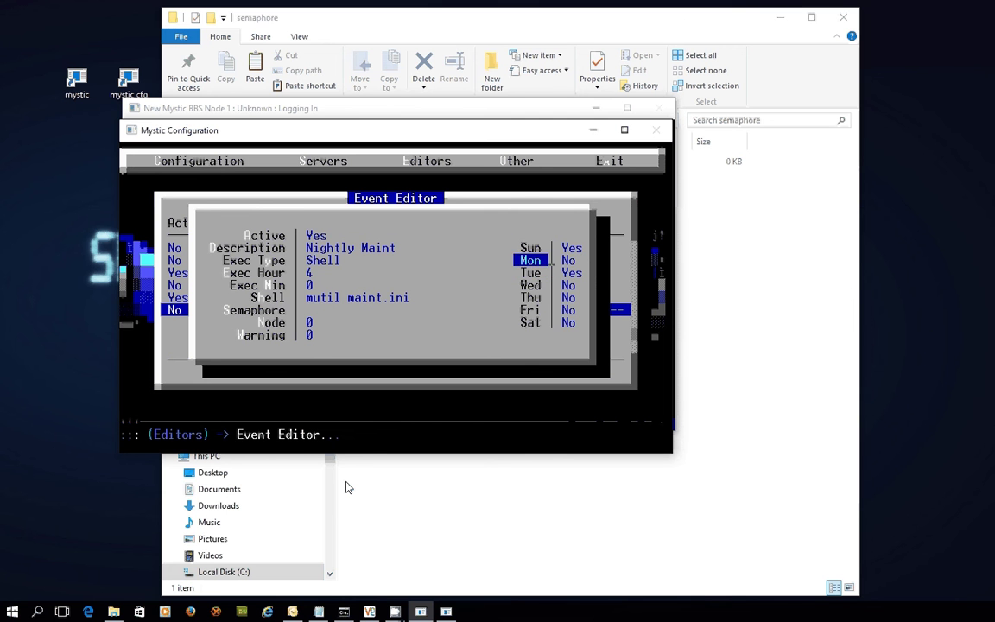
{"action": "key", "text": "Down"}
{"action": "key", "text": "Return"}
{"action": "key", "text": "Down"}
{"action": "key", "text": "Return"}
{"action": "key", "text": "Down"}
{"action": "key", "text": "Return"}
{"action": "key", "text": "Down"}
{"action": "key", "text": "Return"}
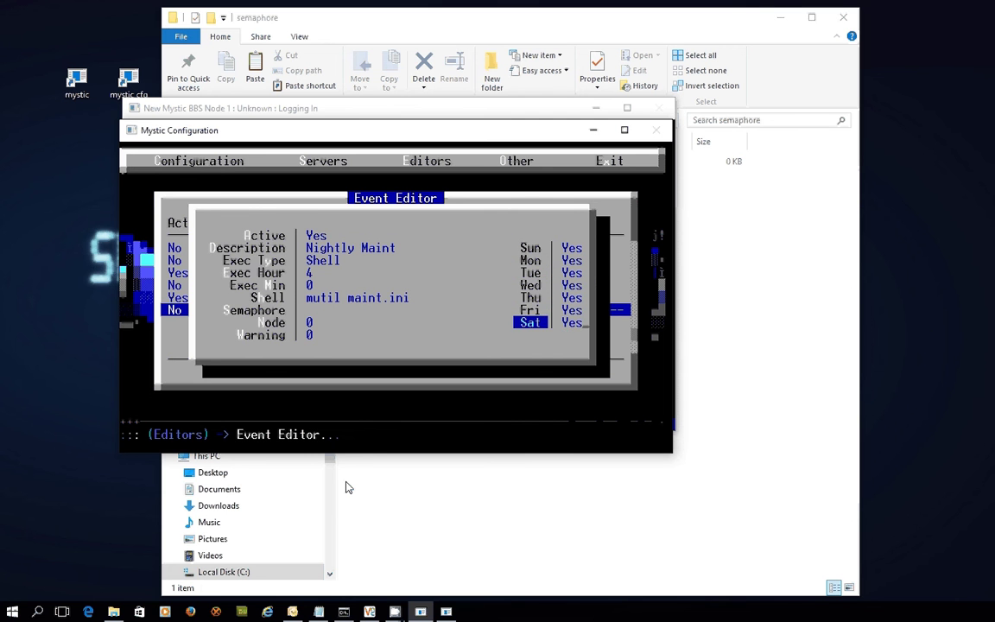
Step: Save the Nightly Maint event and select the Poll echomail event in the list
{"action": "key", "text": "Escape"}
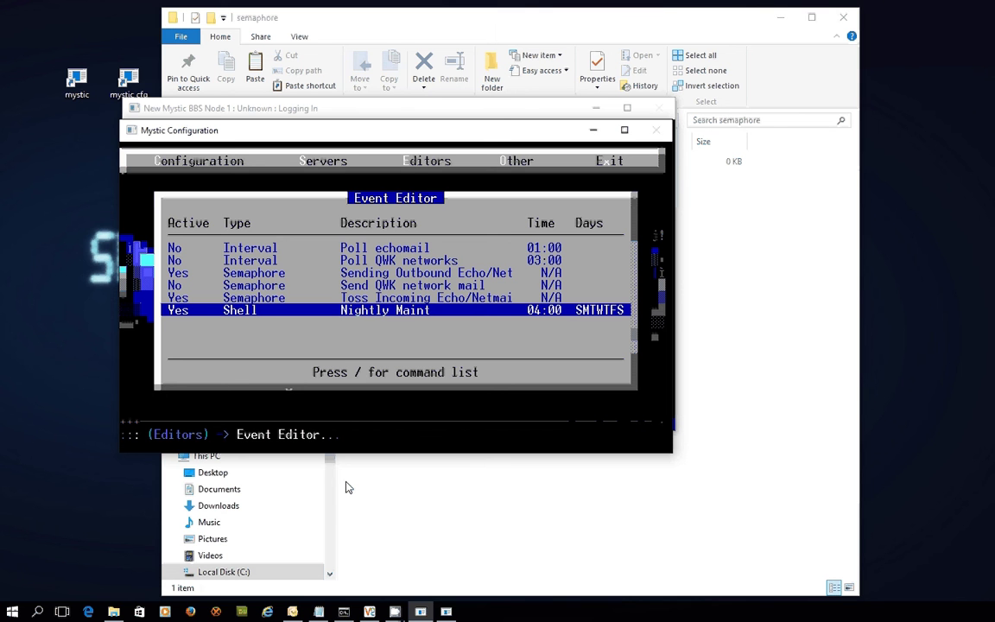
{"action": "key", "text": "Up"}
{"action": "key", "text": "Up"}
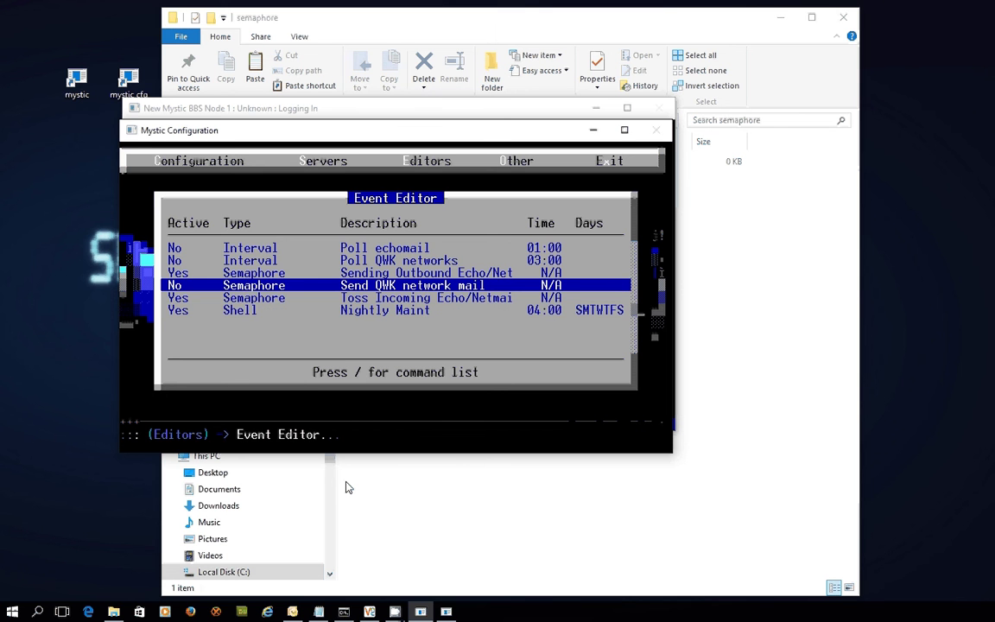
{"action": "key", "text": "Up"}
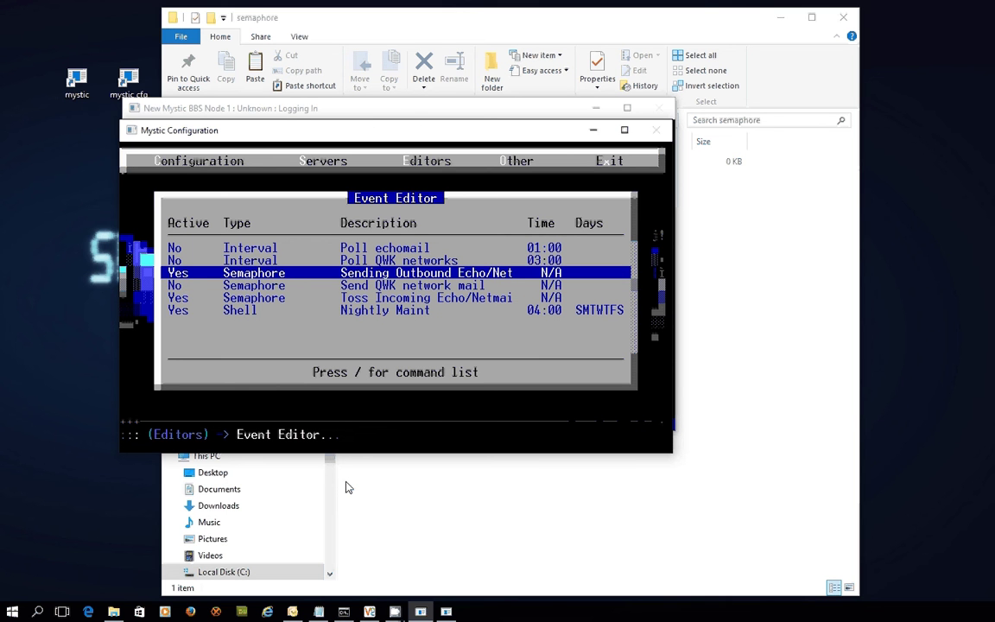
{"action": "key", "text": "Up"}
{"action": "key", "text": "Up"}
Step: Rename the Poll echomail event to 'Poll fsxNet HUB'
{"action": "key", "text": "Return"}
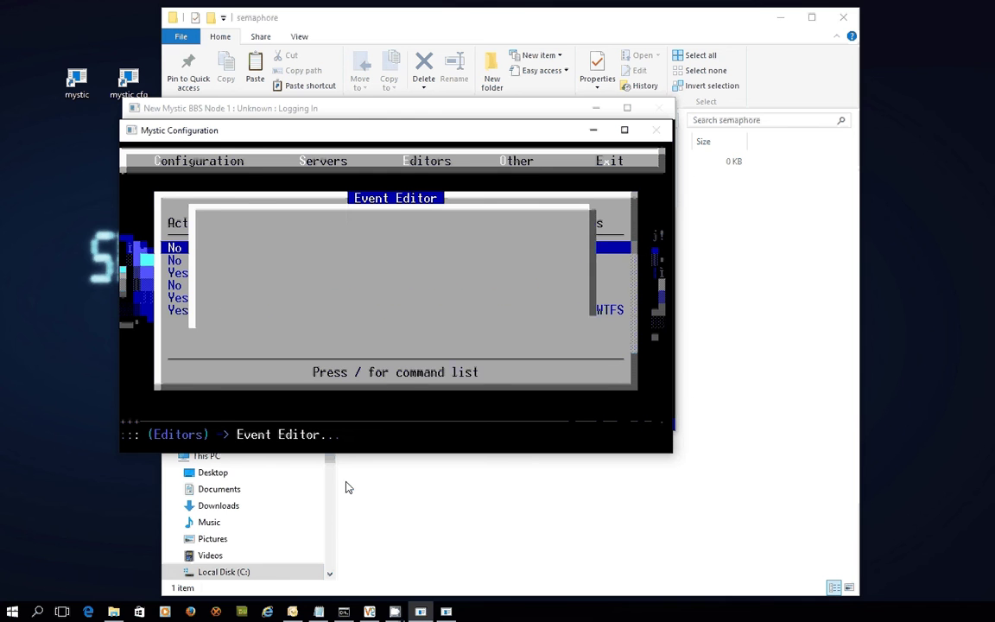
{"action": "key", "text": "Down"}
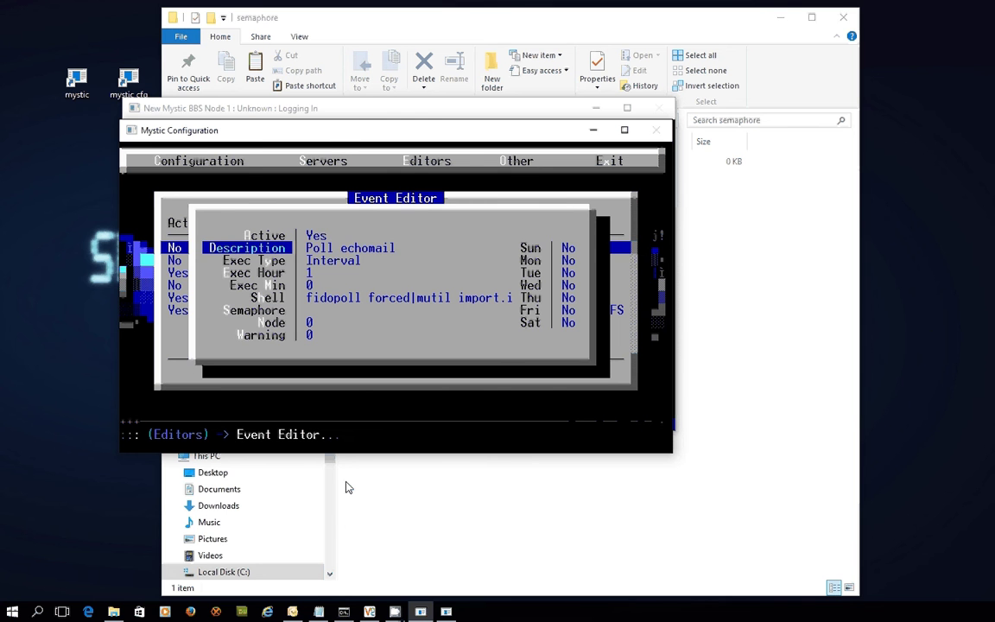
{"action": "key", "text": "BackSpace"}
{"action": "type", "text": "Poll"}
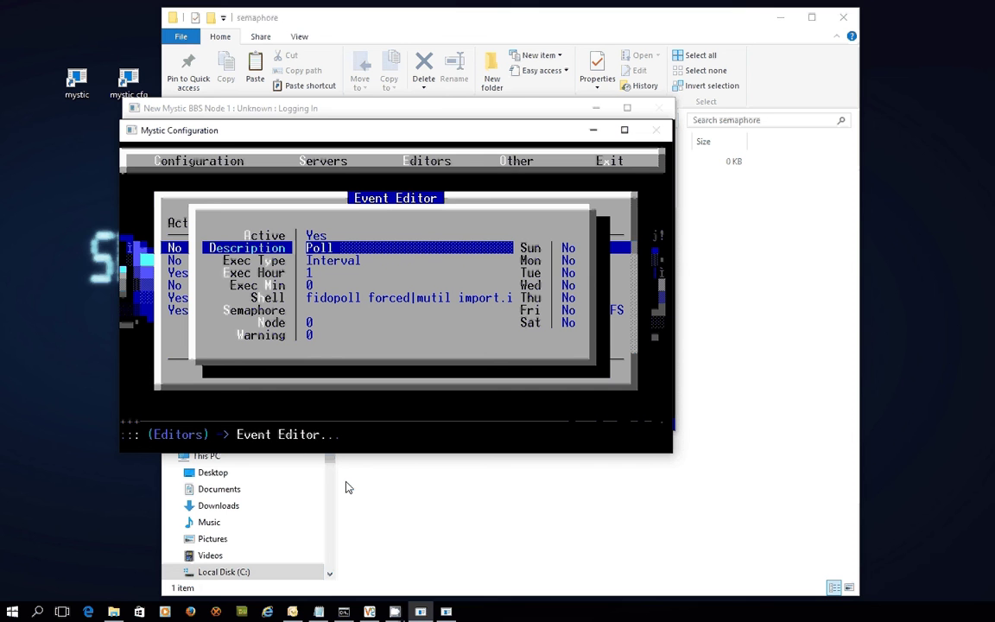
{"action": "type", "text": " fsxNet HUB"}
{"action": "key", "text": "Return"}
Step: Make it run hourly at hour 0, minute 5, with shell 'fidopoll 21:1/100|mutil mailin.ini'
{"action": "key", "text": "Return"}
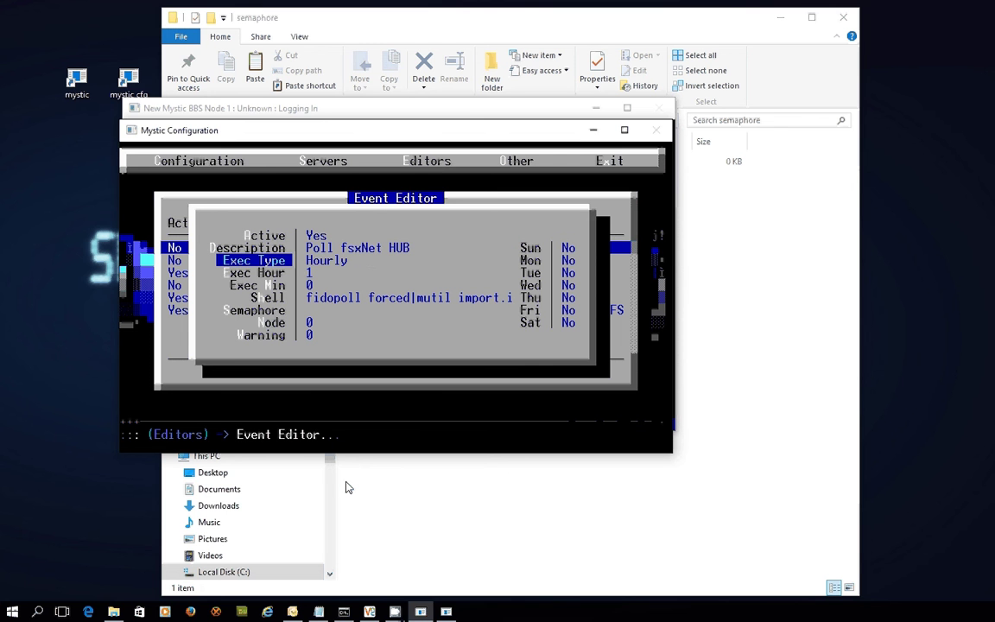
{"action": "key", "text": "Down"}
{"action": "key", "text": "Return"}
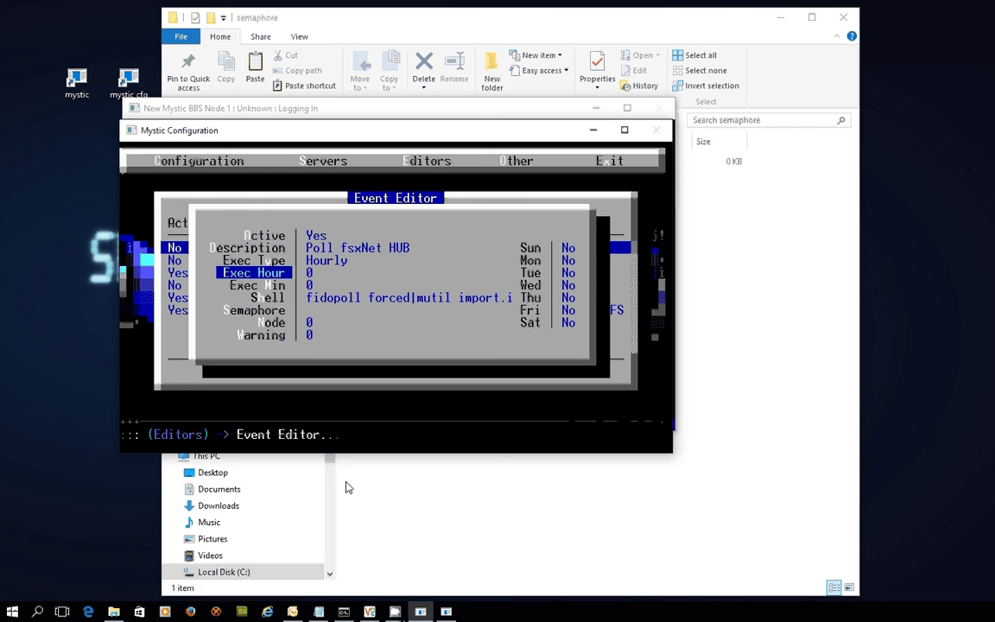
{"action": "key", "text": "Return"}
{"action": "type", "text": "5"}
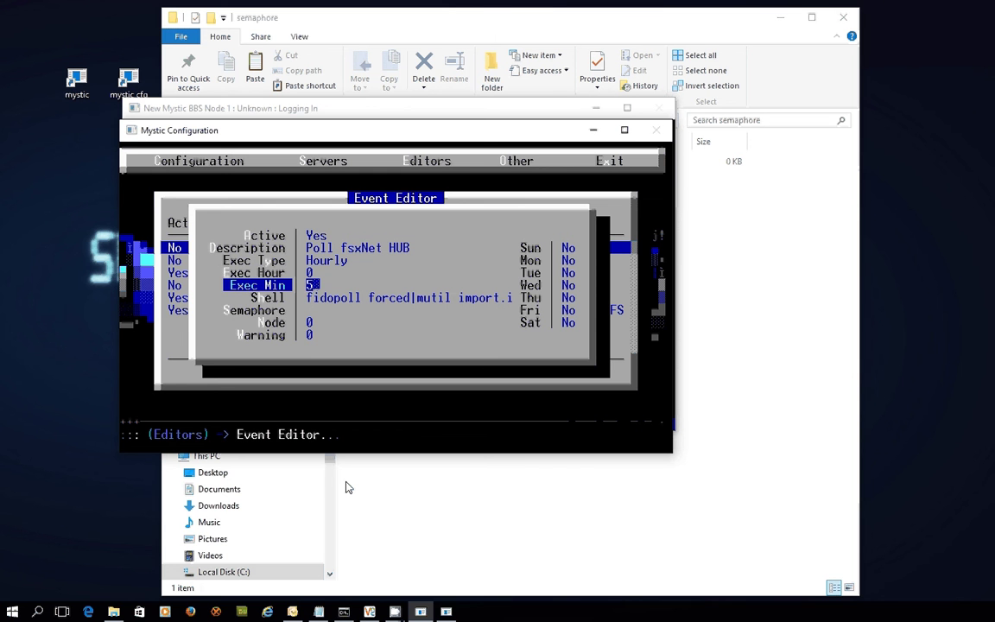
{"action": "key", "text": "Return"}
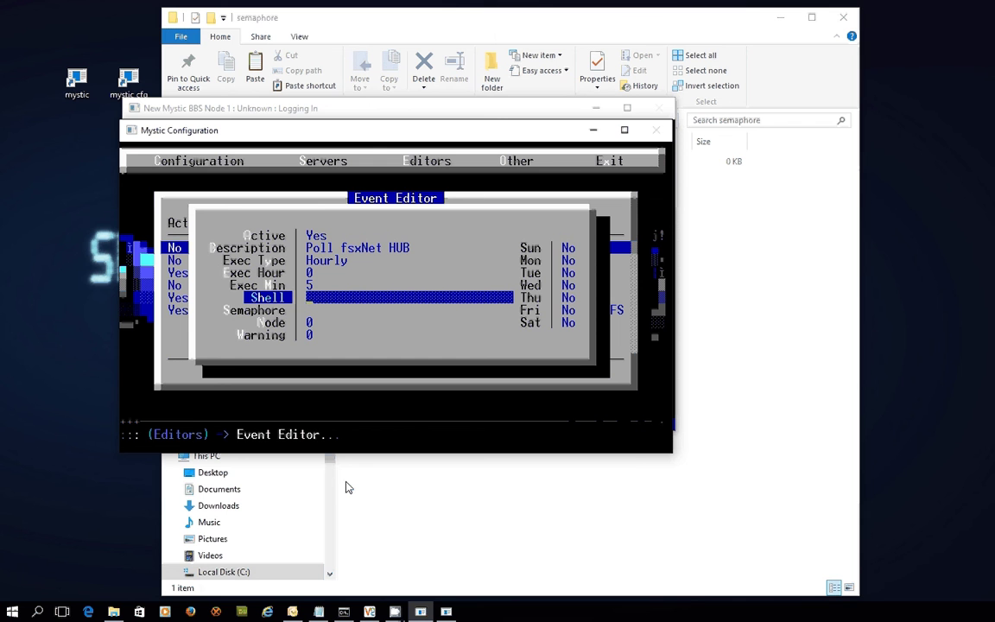
{"action": "type", "text": "fidopoll"}
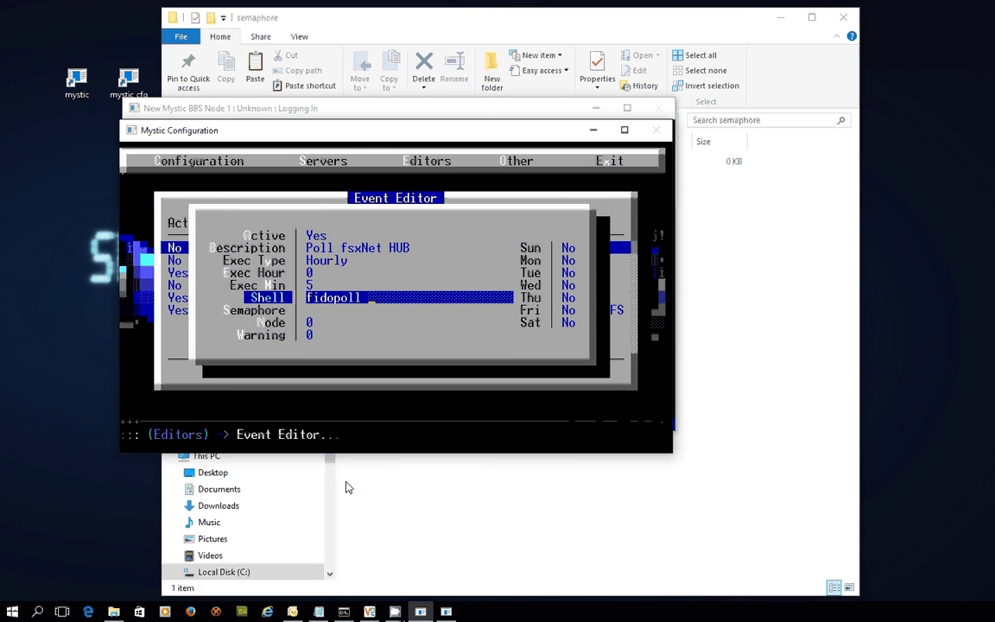
{"action": "type", "text": " 21:1/100|"}
{"action": "type", "text": "mu"}
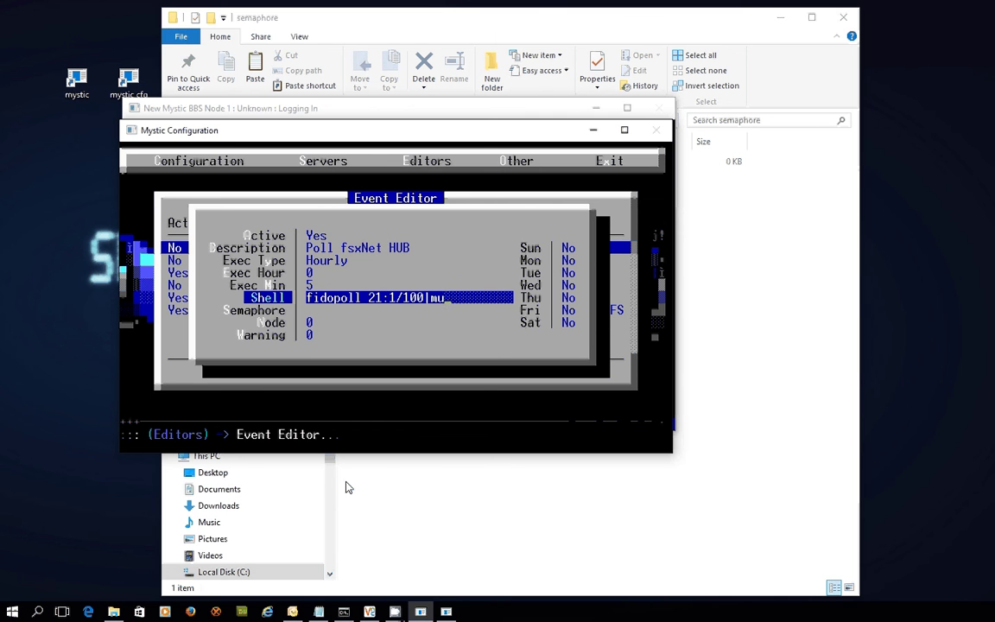
{"action": "type", "text": "til mailin"}
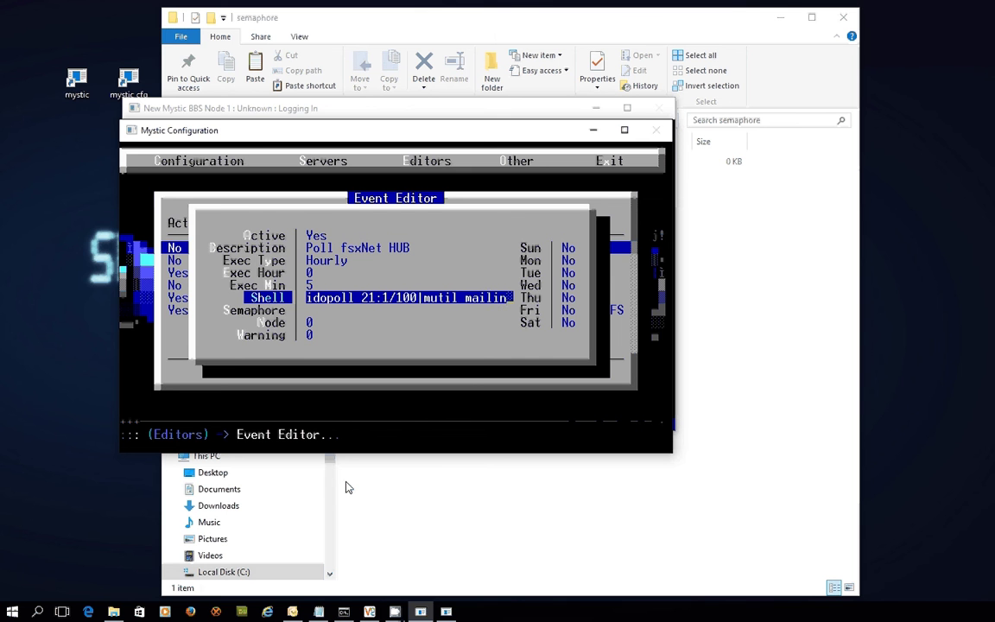
{"action": "type", "text": ".ini"}
{"action": "key", "text": "Return"}
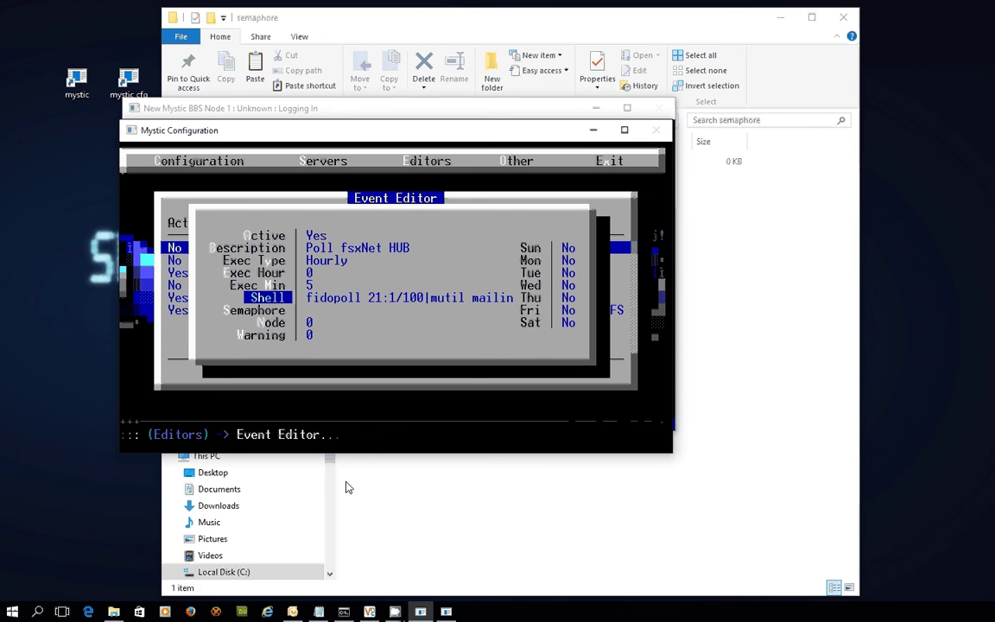
Step: Set the weekdays from Sunday onward to Yes
{"action": "key", "text": "Right"}
{"action": "key", "text": "Up"}
{"action": "key", "text": "Up"}
{"action": "key", "text": "Up"}
{"action": "key", "text": "Up"}
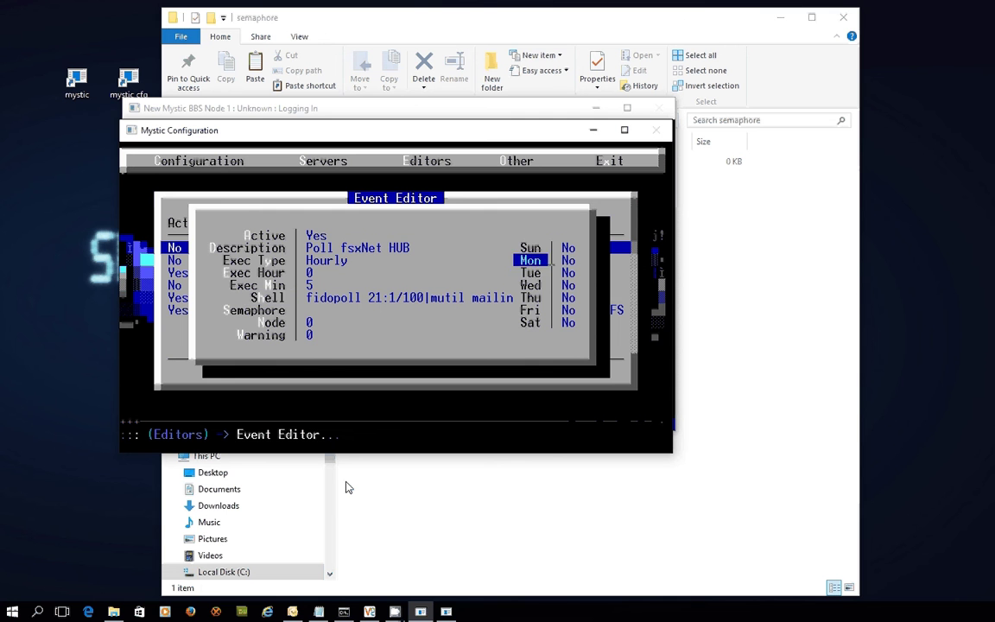
{"action": "key", "text": "Return"}
{"action": "key", "text": "Down"}
{"action": "key", "text": "Return"}
{"action": "key", "text": "Down"}
{"action": "key", "text": "Return"}
{"action": "key", "text": "Down"}
{"action": "key", "text": "Return"}
{"action": "key", "text": "Down"}
{"action": "key", "text": "Return"}
{"action": "key", "text": "Down"}
{"action": "key", "text": "Return"}
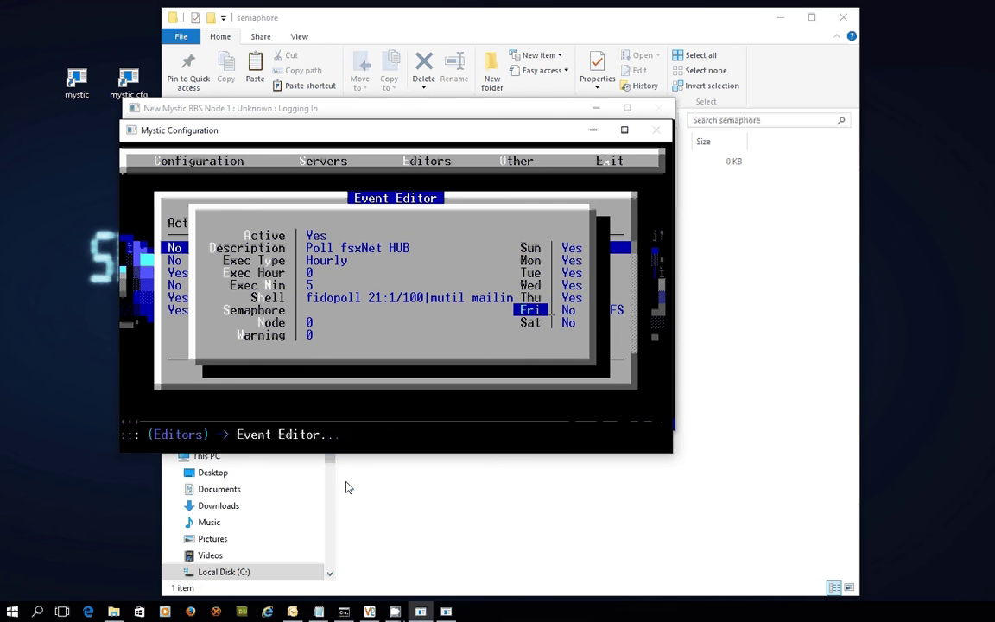
{"action": "key", "text": "Down"}
{"action": "key", "text": "Return"}
Step: Save the hub poll event, exit Mystic Configuration and close the BBS node window
{"action": "key", "text": "Escape"}
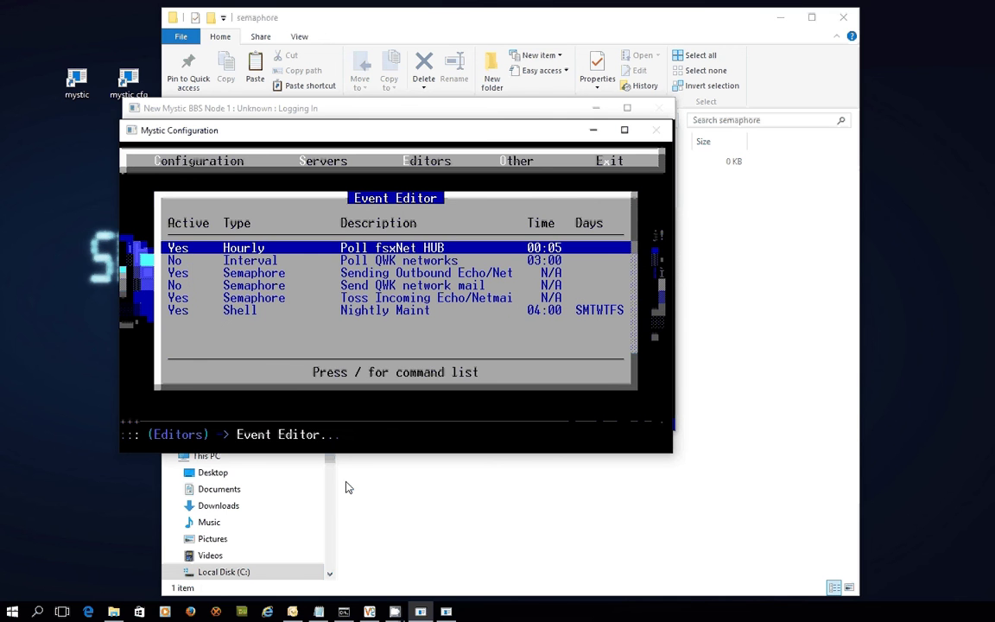
{"action": "key", "text": "Down"}
{"action": "key", "text": "Down"}
{"action": "key", "text": "Down"}
{"action": "key", "text": "Down"}
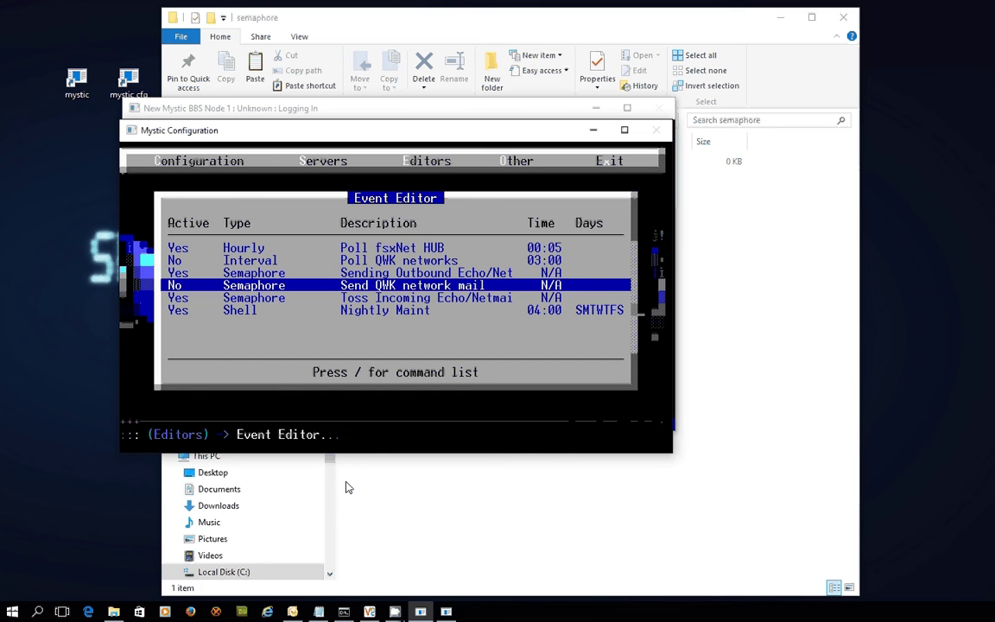
{"action": "key", "text": "Up"}
{"action": "key", "text": "Up"}
{"action": "key", "text": "Up"}
{"action": "key", "text": "Up"}
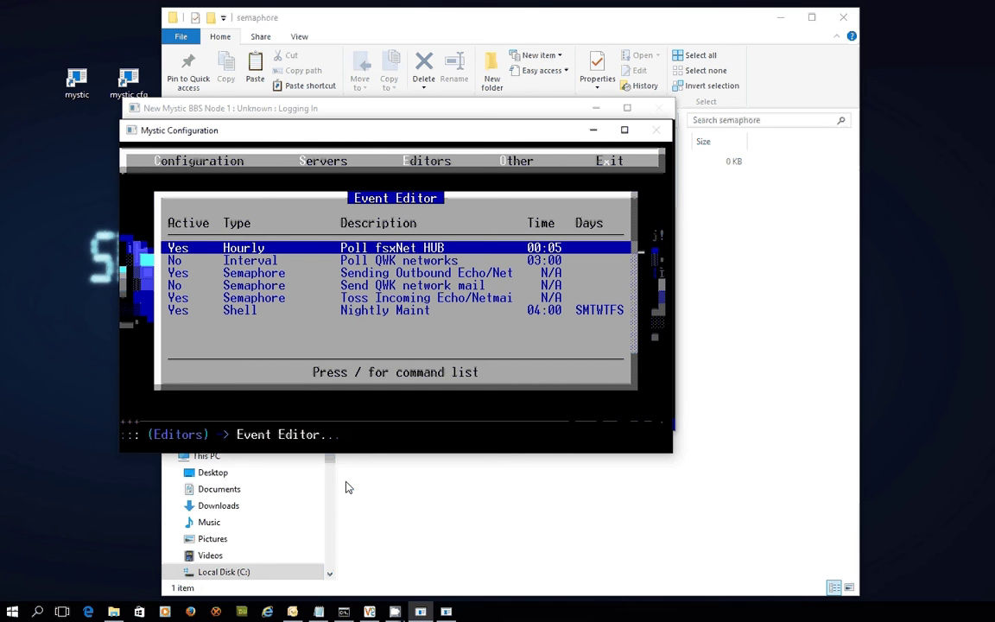
{"action": "key", "text": "Escape"}
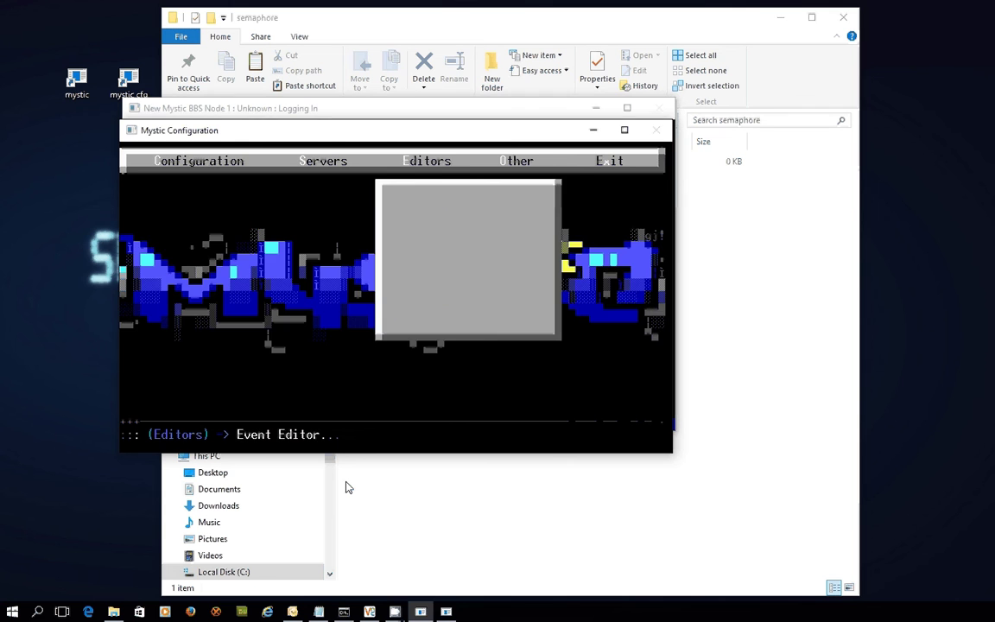
{"action": "key", "text": "Escape"}
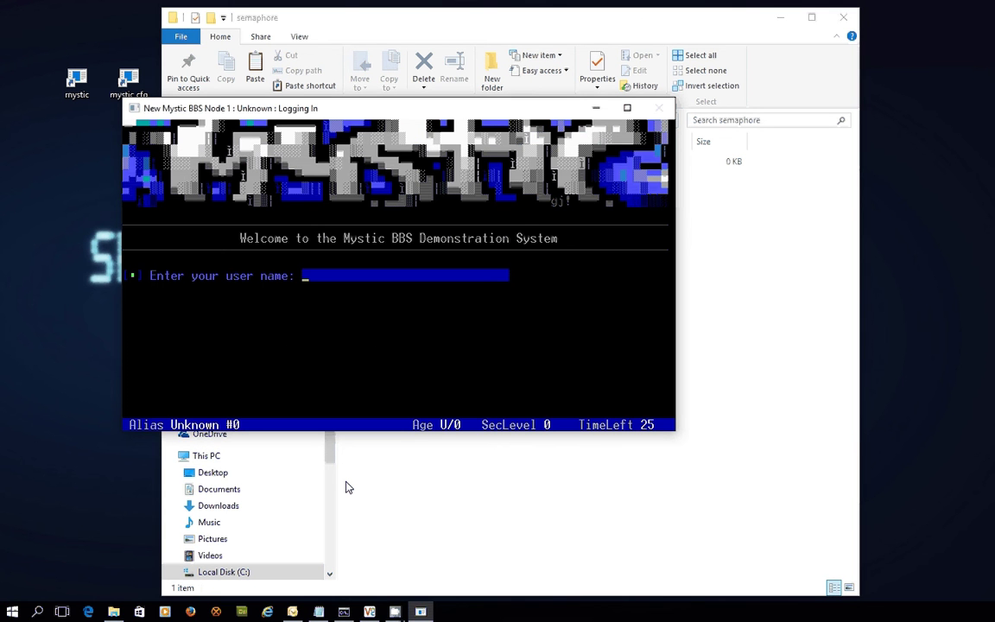
{"action": "key", "text": "Escape"}
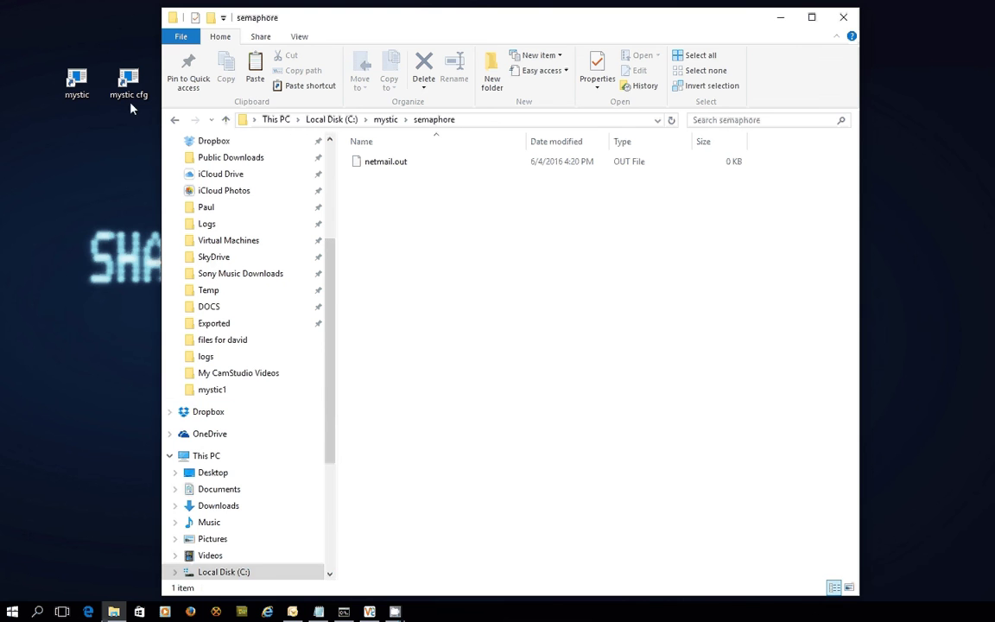
Step: Launch Mystic Internet Server from the mis shortcut, centre it, and show the EVENT queue
{"action": "left_click", "coordinate": [780, 18]}
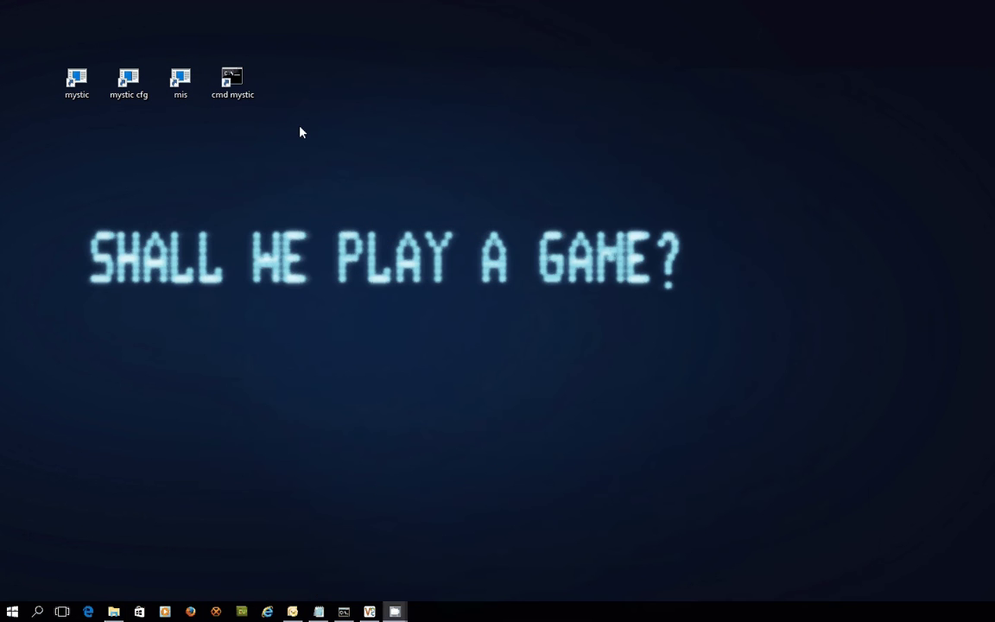
{"action": "double_click", "coordinate": [179, 81]}
{"action": "left_click_drag", "start_coordinate": [104, 176], "coordinate": [473, 127]}
{"action": "key", "text": "Tab"}
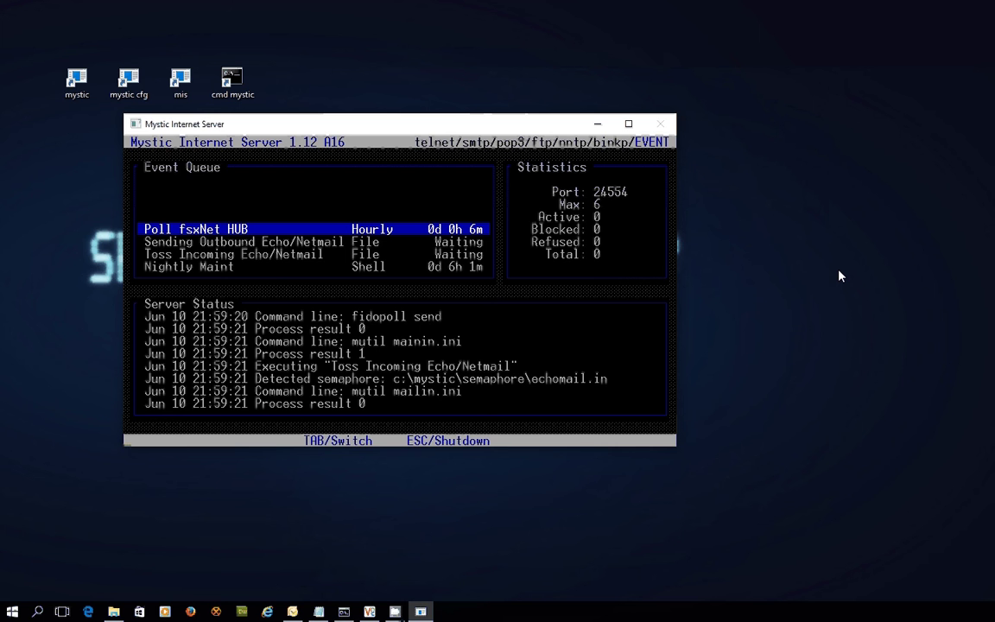
Step: Show the BINKP connections view to check the session with 21:1/100
{"action": "key", "text": "Tab"}
{"action": "key", "text": "Tab"}
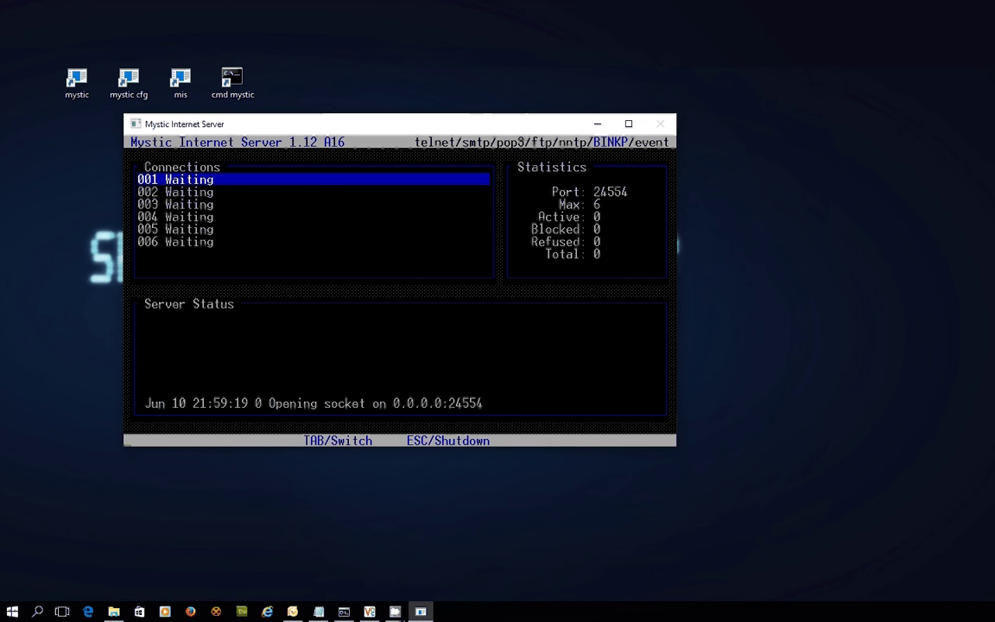
{"action": "key", "text": "alt+Tab"}
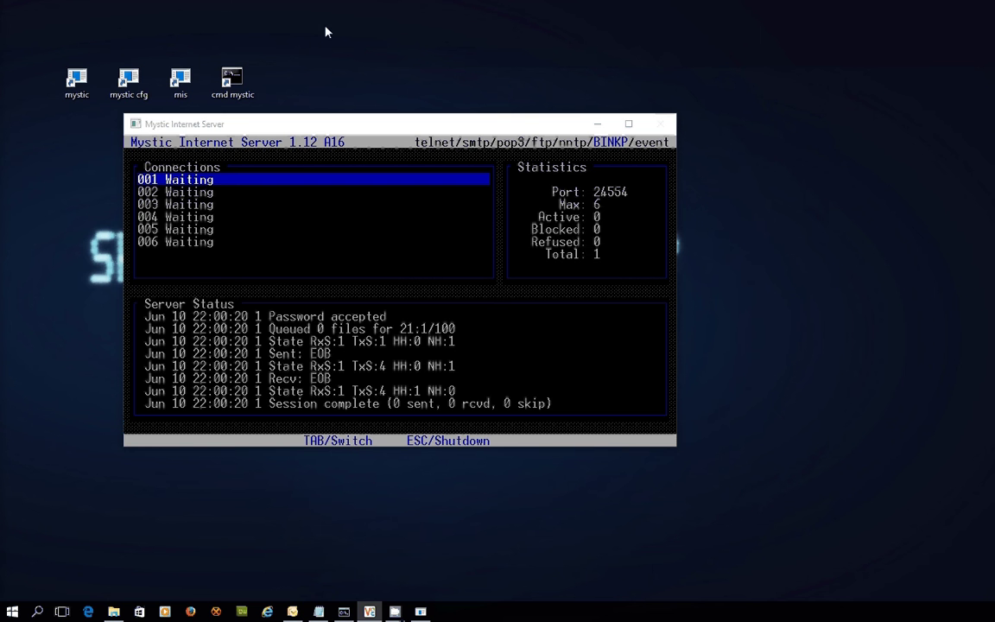
Step: Run 'fidopoll 21:1/100' from a cmd prompt in C:\mystic, with the Explorer window beside it
{"action": "double_click", "coordinate": [244, 89]}
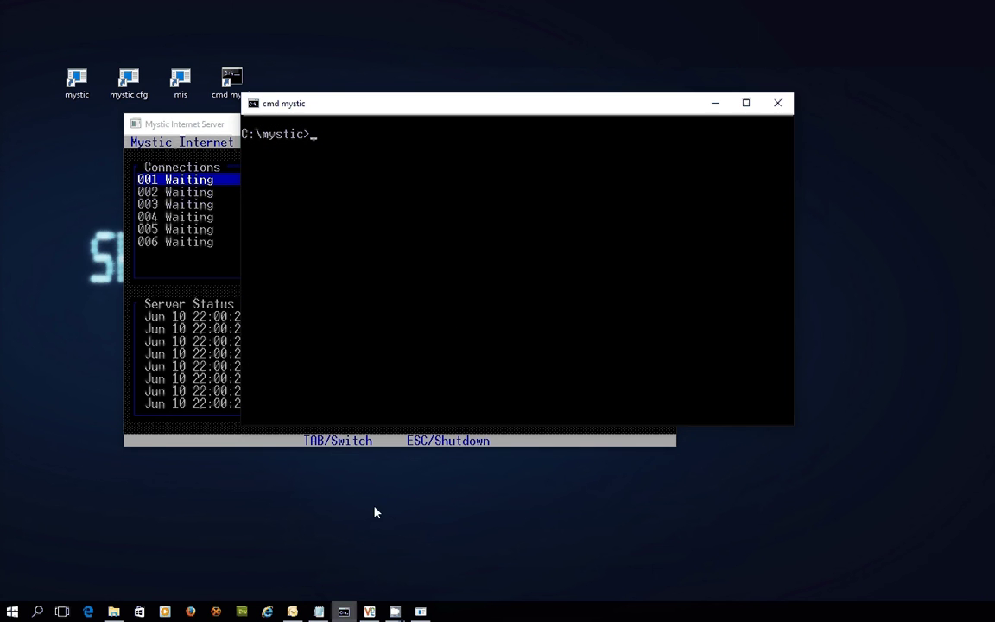
{"action": "type", "text": "fidopo"}
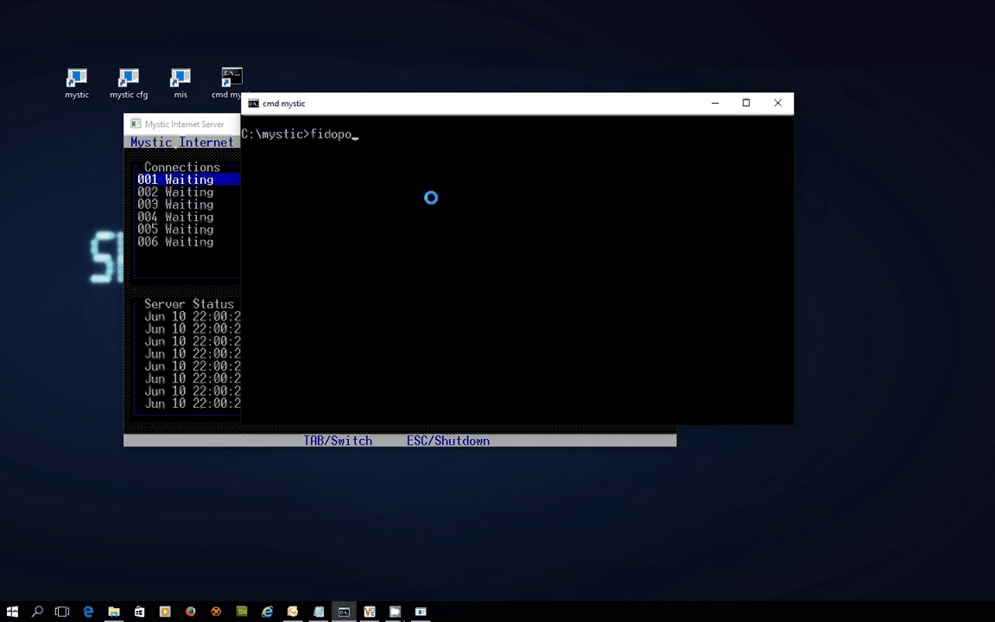
{"action": "type", "text": "ll 21:1/100"}
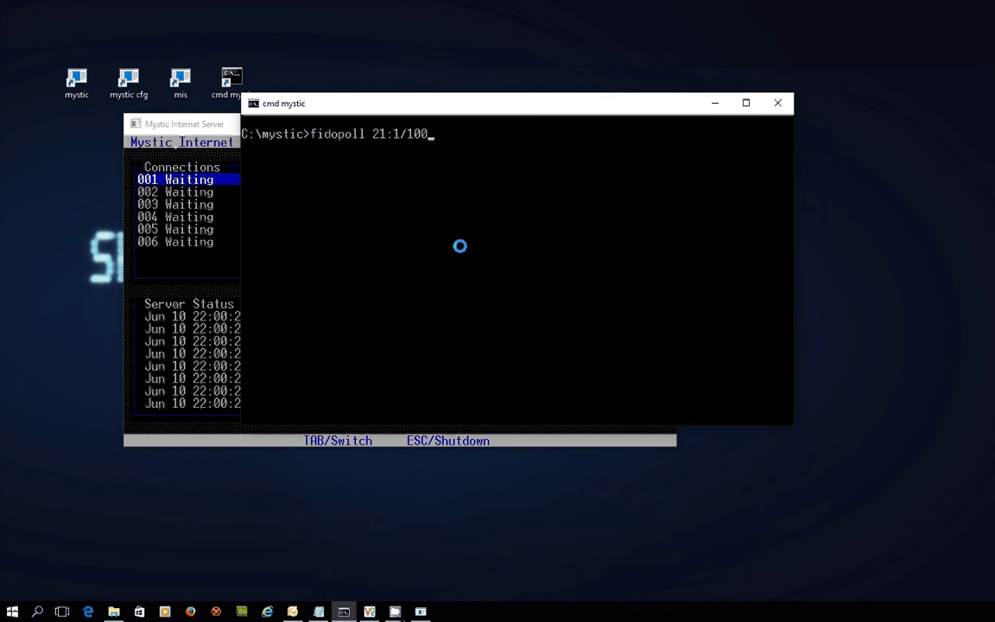
{"action": "left_click", "coordinate": [113, 611]}
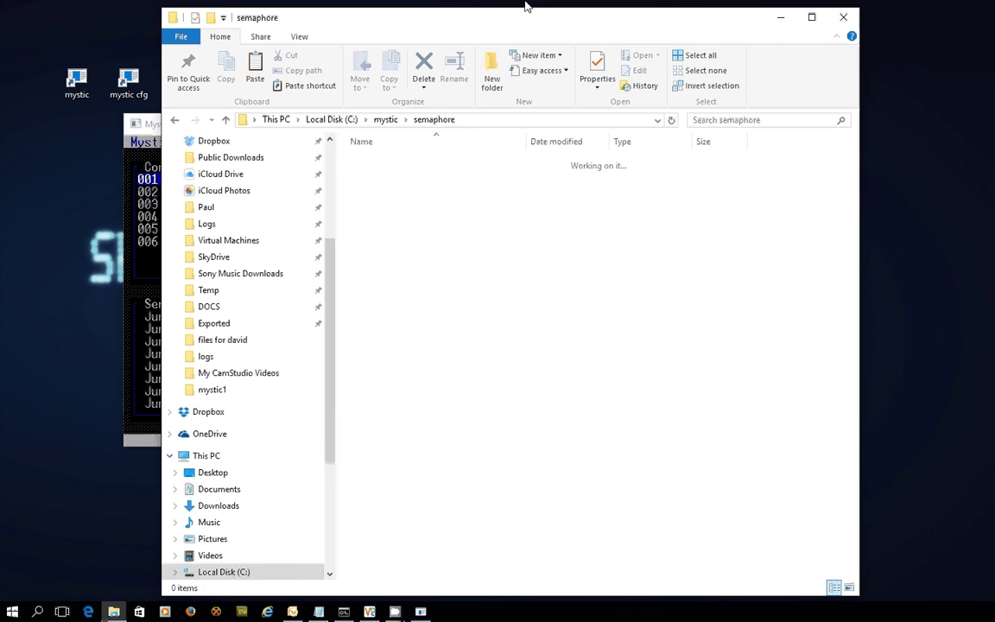
{"action": "left_click_drag", "start_coordinate": [163, 7], "coordinate": [503, 130]}
{"action": "left_click_drag", "start_coordinate": [406, 104], "coordinate": [195, 41]}
{"action": "left_click_drag", "start_coordinate": [674, 152], "coordinate": [778, 53]}
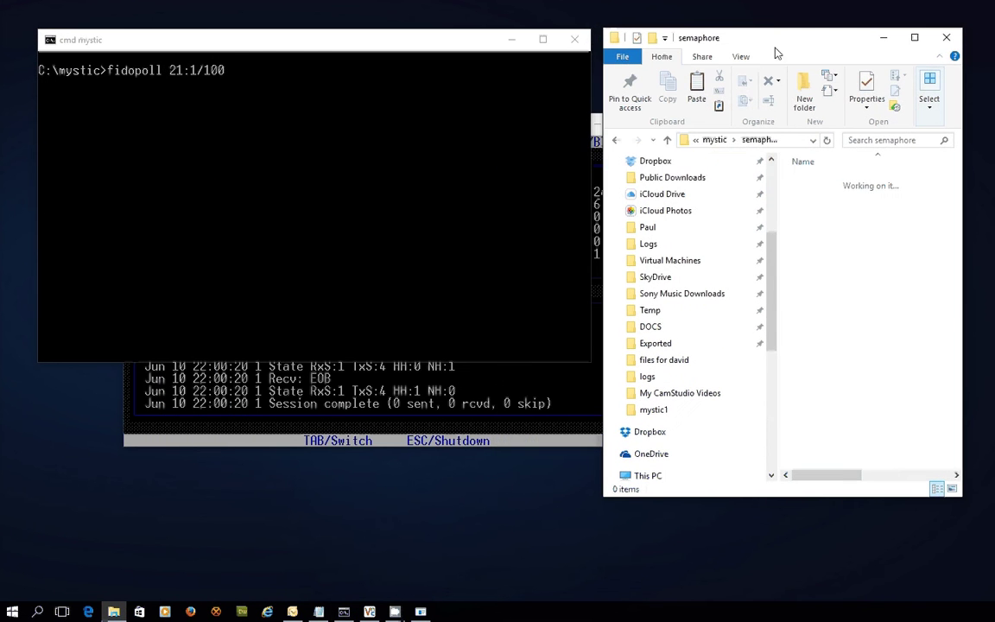
{"action": "left_click", "coordinate": [307, 95]}
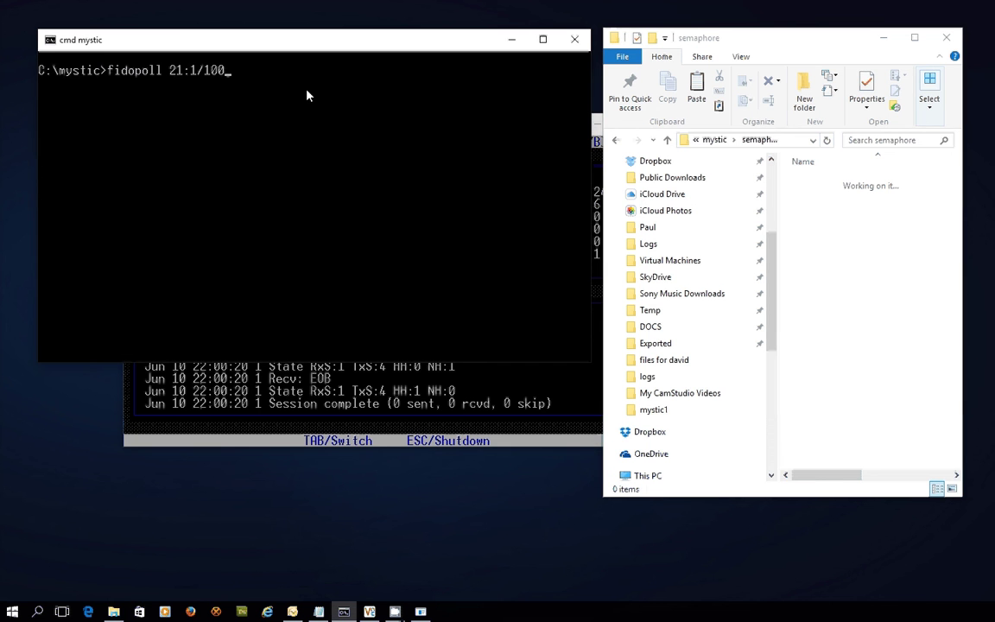
{"action": "key", "text": "Return"}
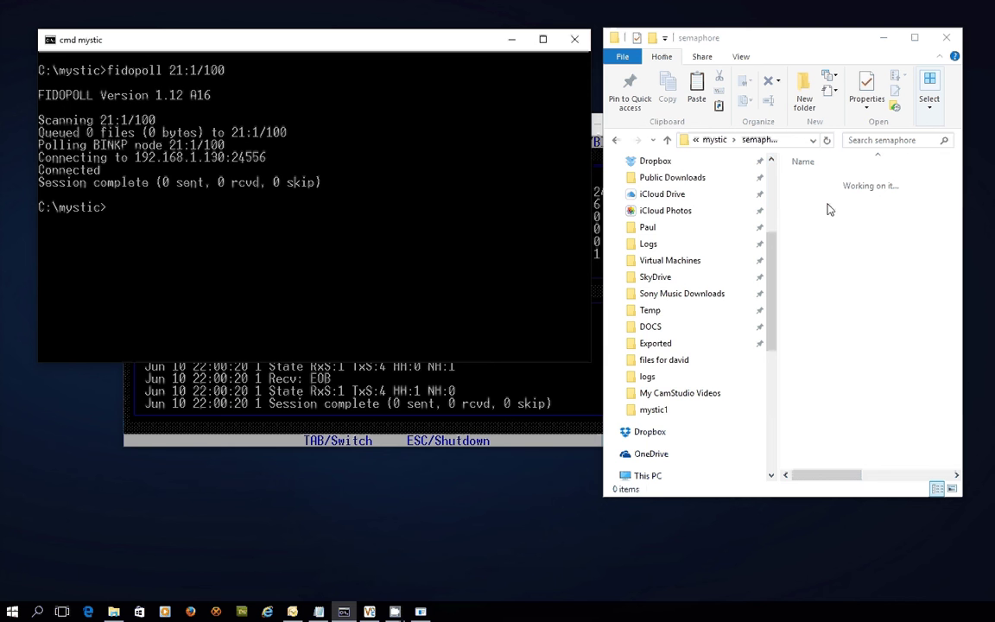
Step: Show the Mystic Internet Server event queue again, with Poll fsxNet HUB due shortly
{"action": "left_click", "coordinate": [411, 411]}
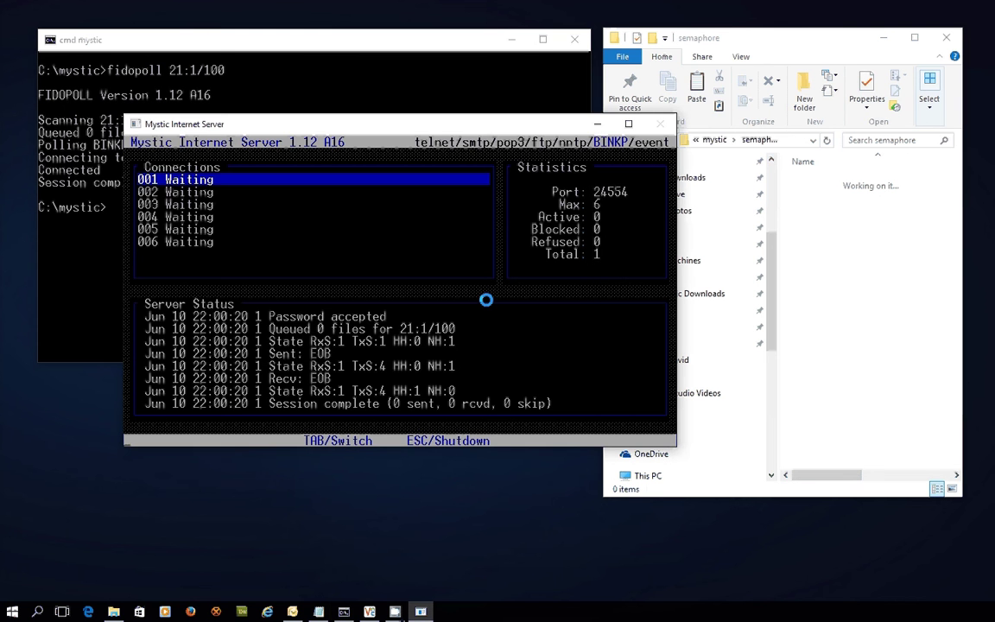
{"action": "key", "text": "Tab"}
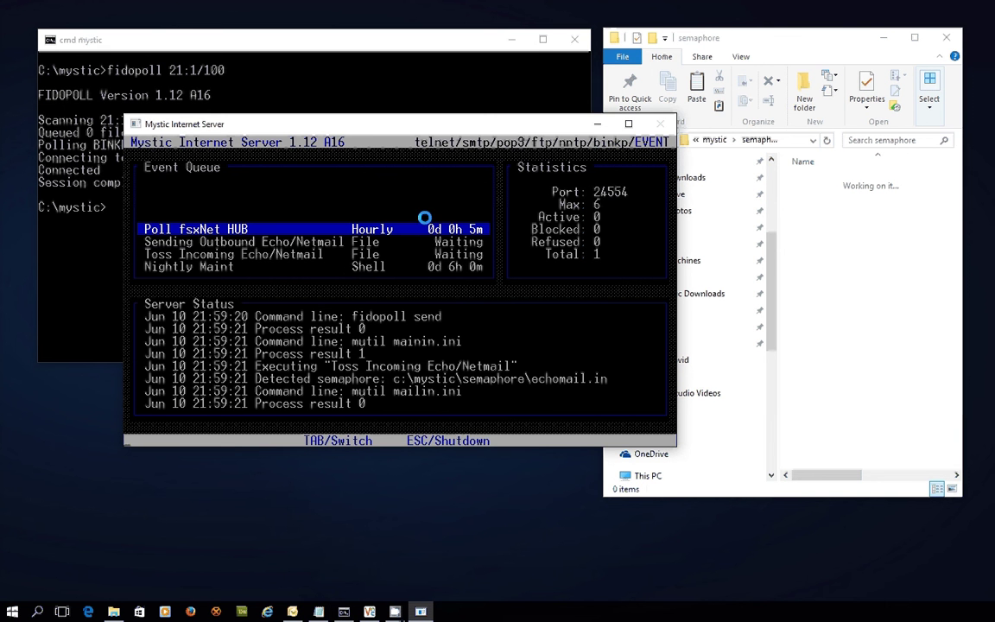